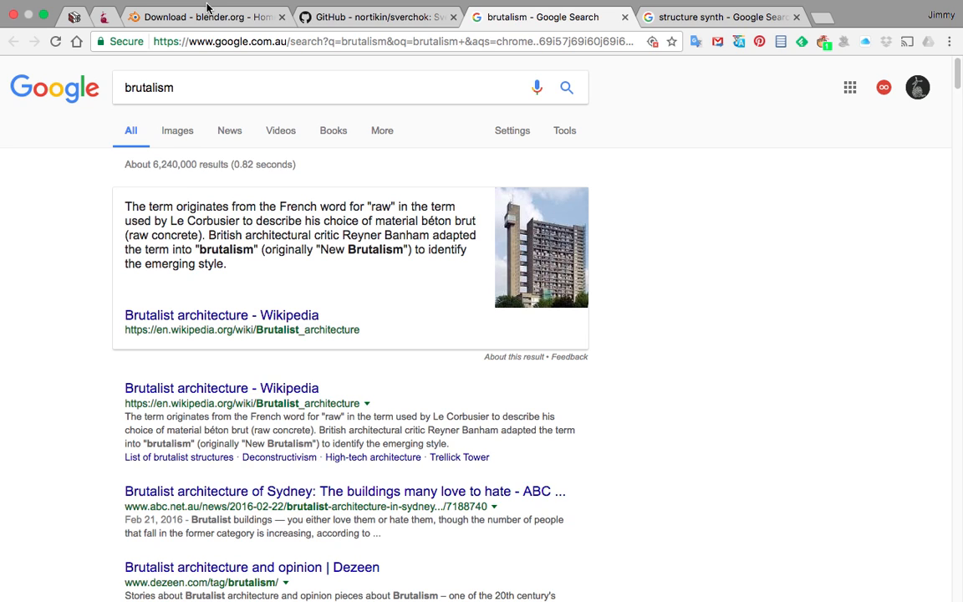
Step: Show the brutalism image results and preview the twin round towers and wavy tower images
click(187, 138)
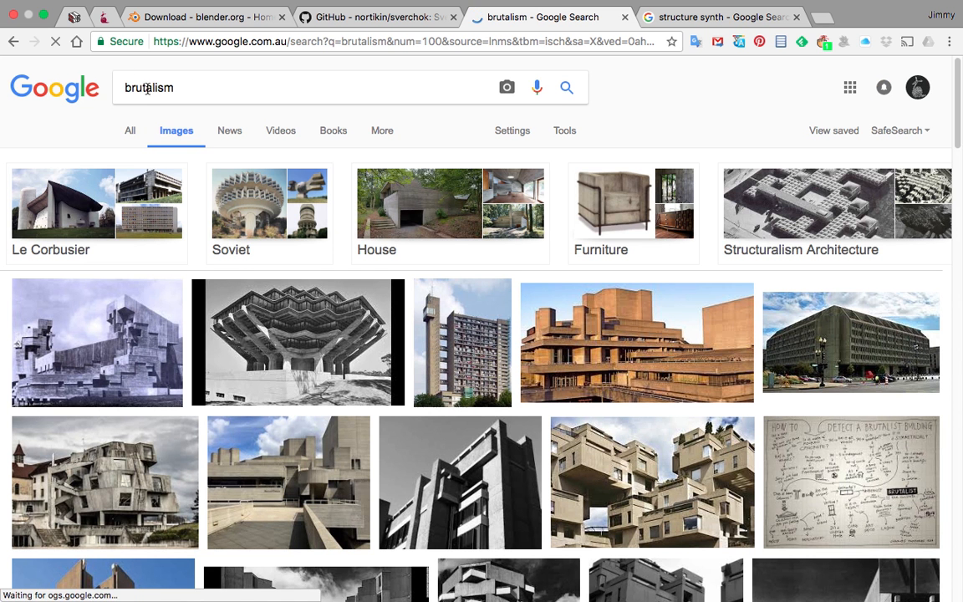
double_click(143, 88)
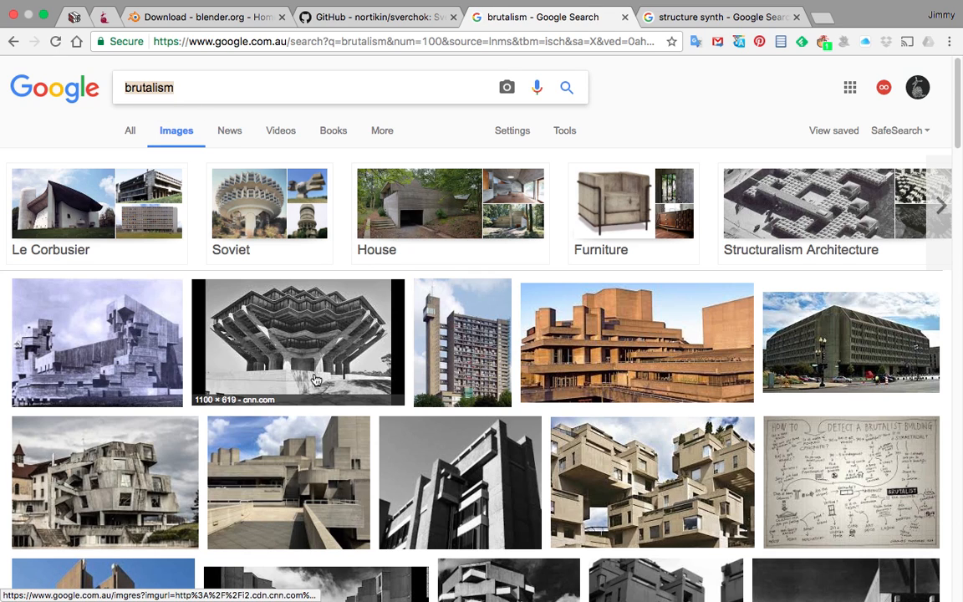
scroll(339, 393, down, 4)
scroll(338, 393, down, 2)
scroll(376, 410, down, 8)
scroll(434, 432, down, 2)
scroll(434, 432, down, 7)
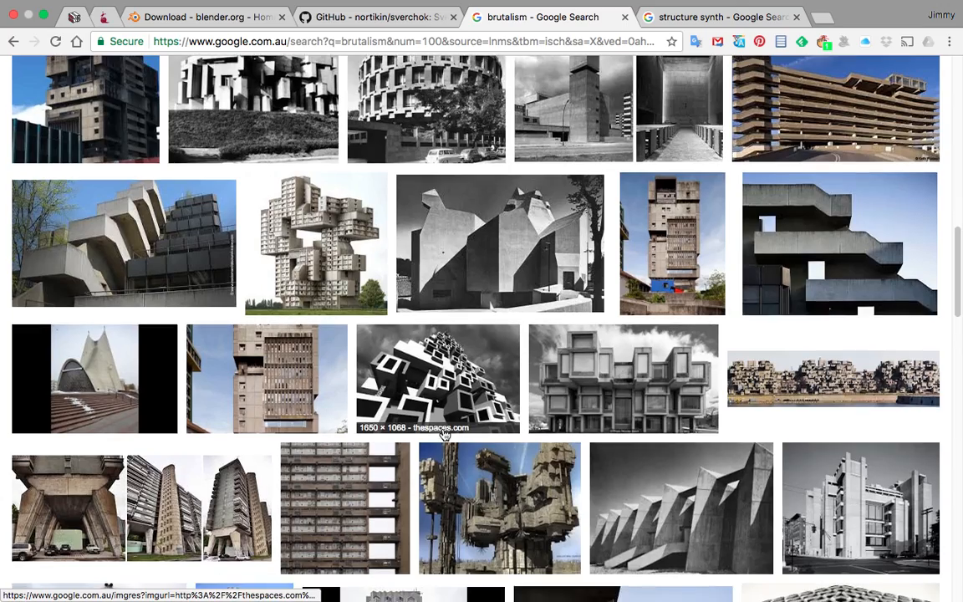
scroll(431, 422, down, 4)
scroll(428, 412, down, 3)
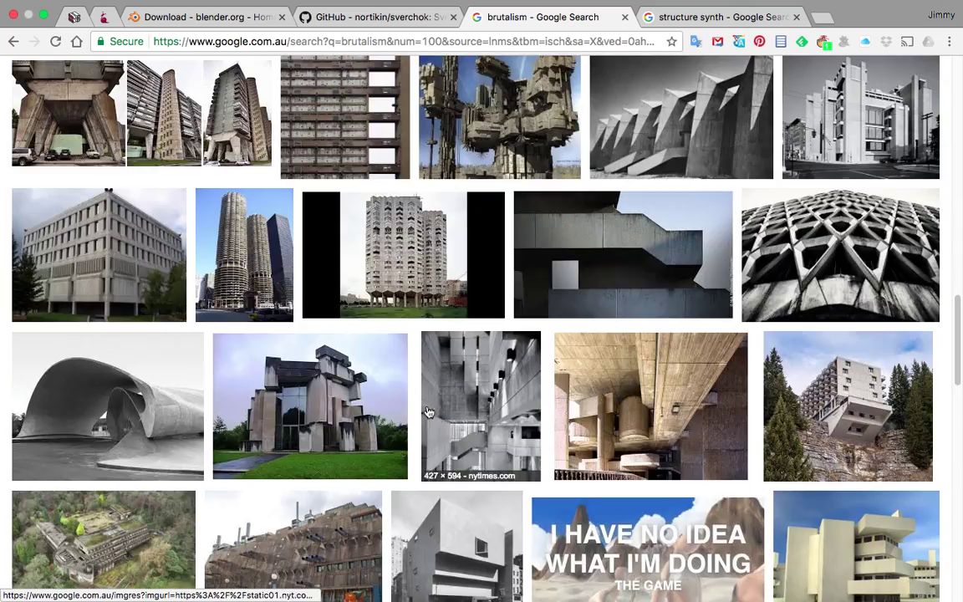
click(247, 265)
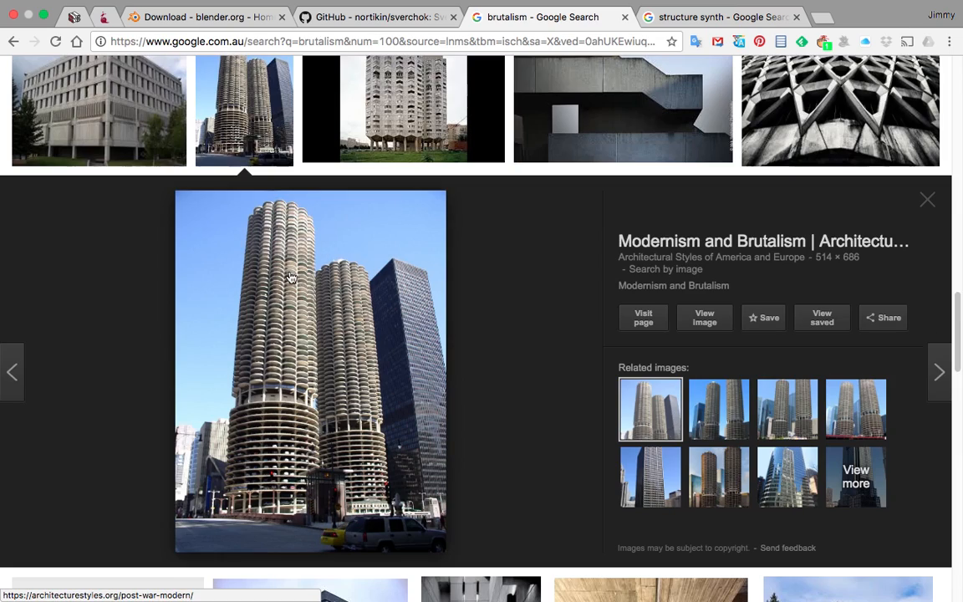
scroll(359, 351, down, 2)
scroll(408, 328, down, 2)
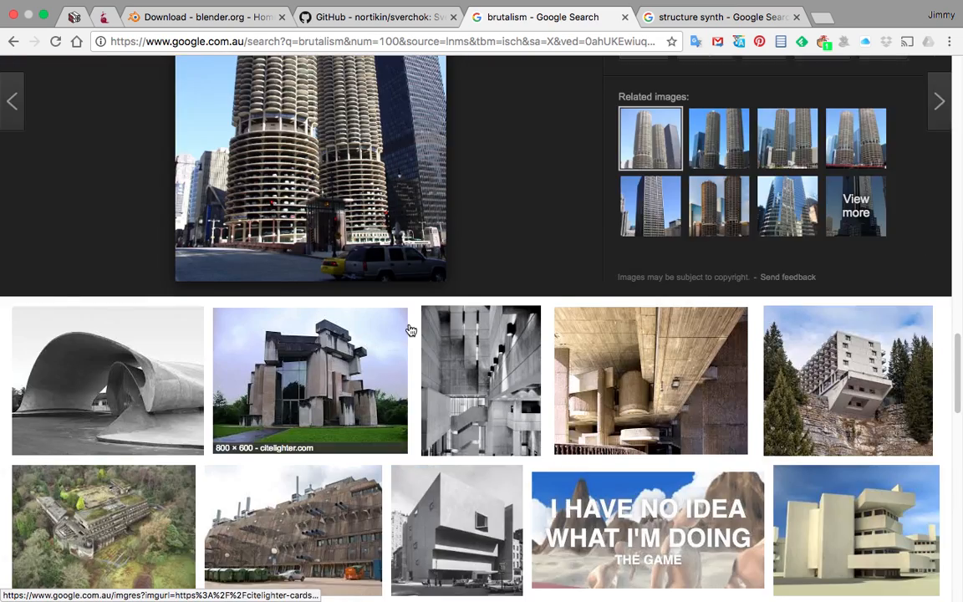
scroll(501, 335, down, 4)
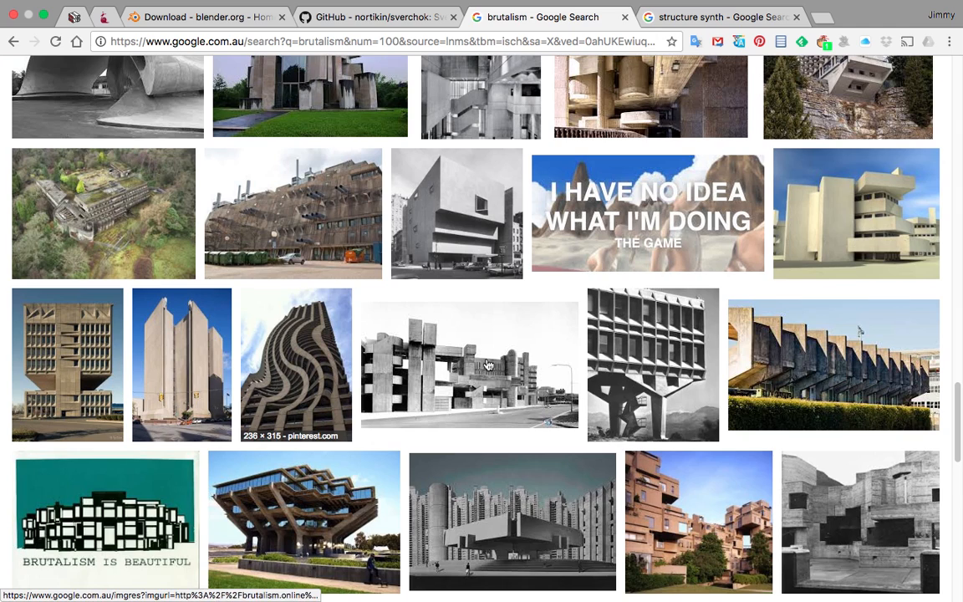
click(297, 367)
scroll(494, 374, down, 8)
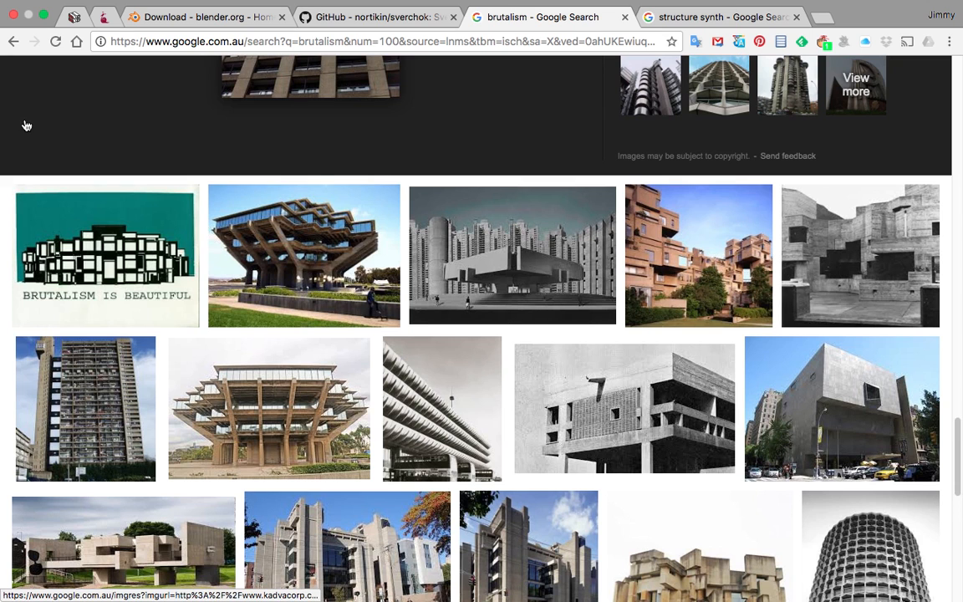
Step: Read the Wikipedia snippet, highlighting term, Le Corbusier, béton and concrete, then return to image results
click(14, 42)
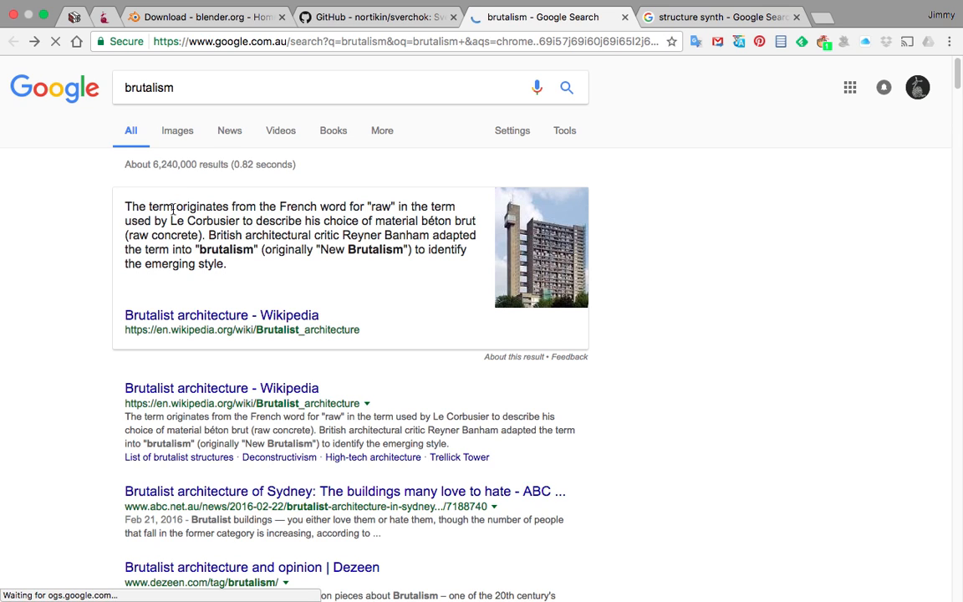
double_click(149, 208)
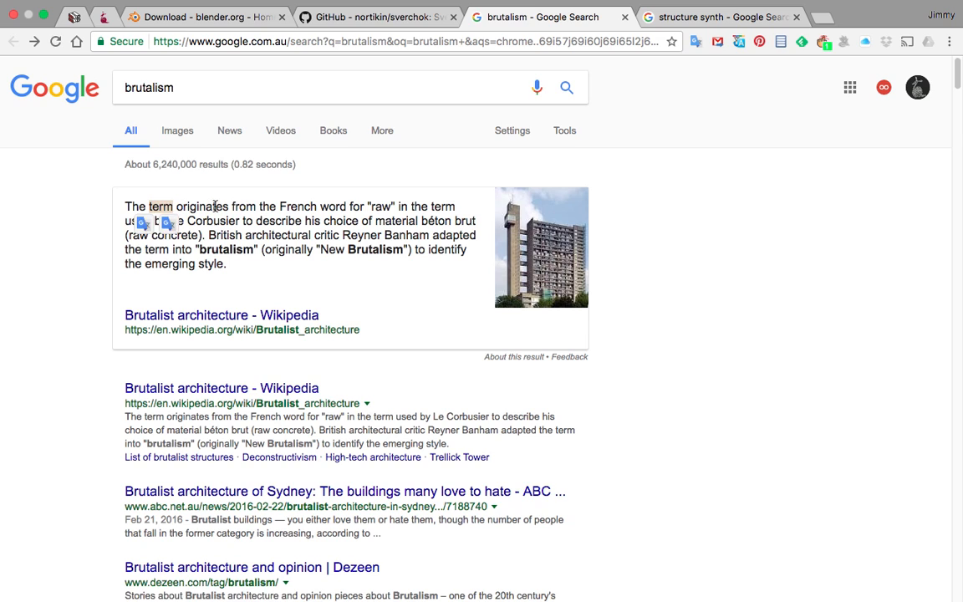
click(378, 207)
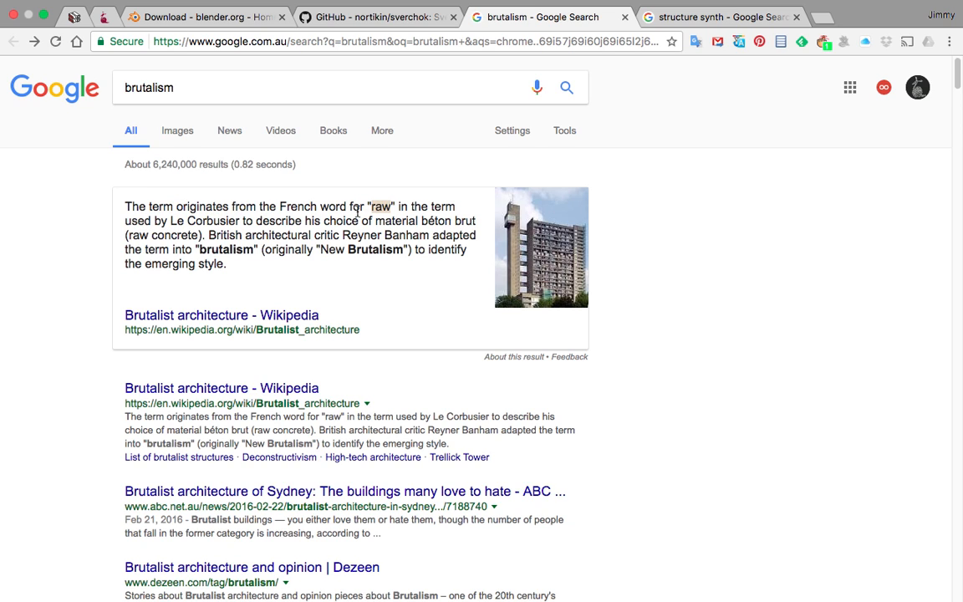
drag(171, 222, 239, 221)
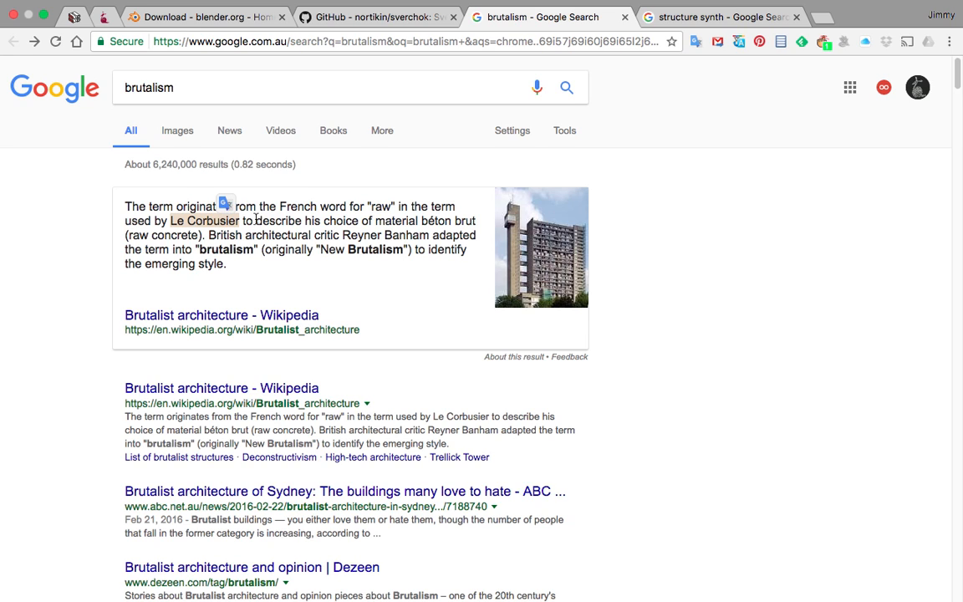
double_click(442, 220)
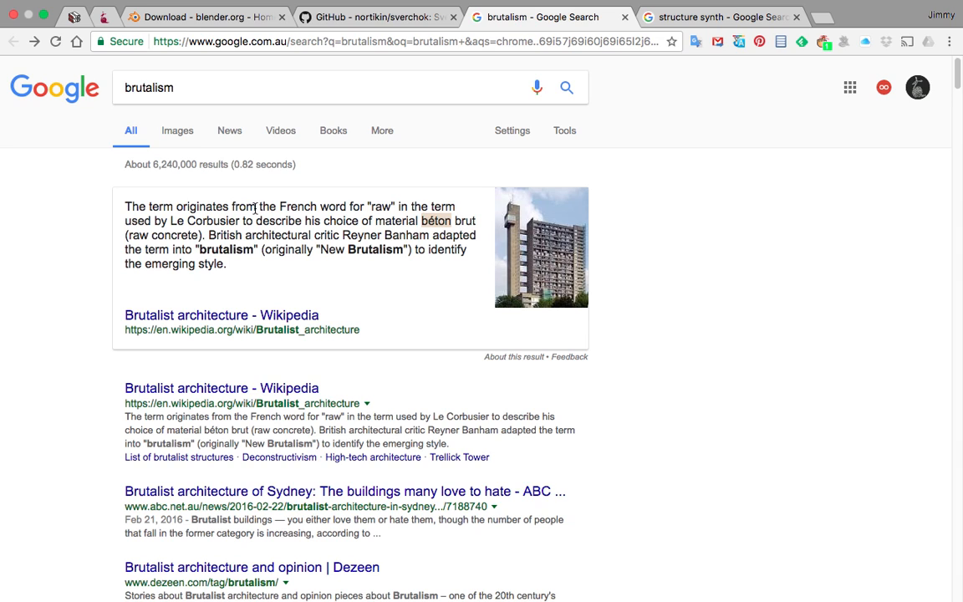
double_click(159, 235)
click(224, 242)
click(187, 133)
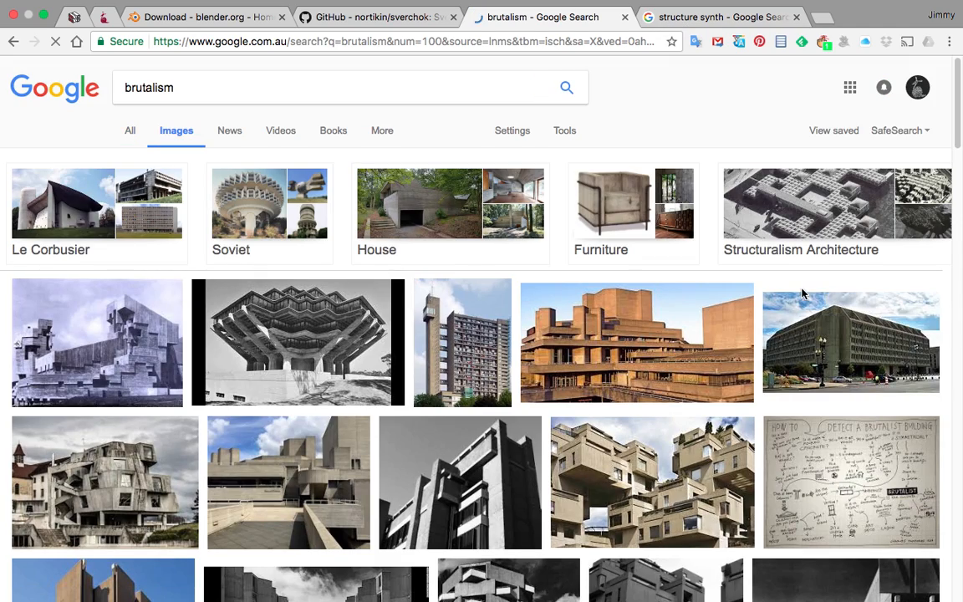
scroll(957, 322, down, 2)
scroll(957, 321, down, 6)
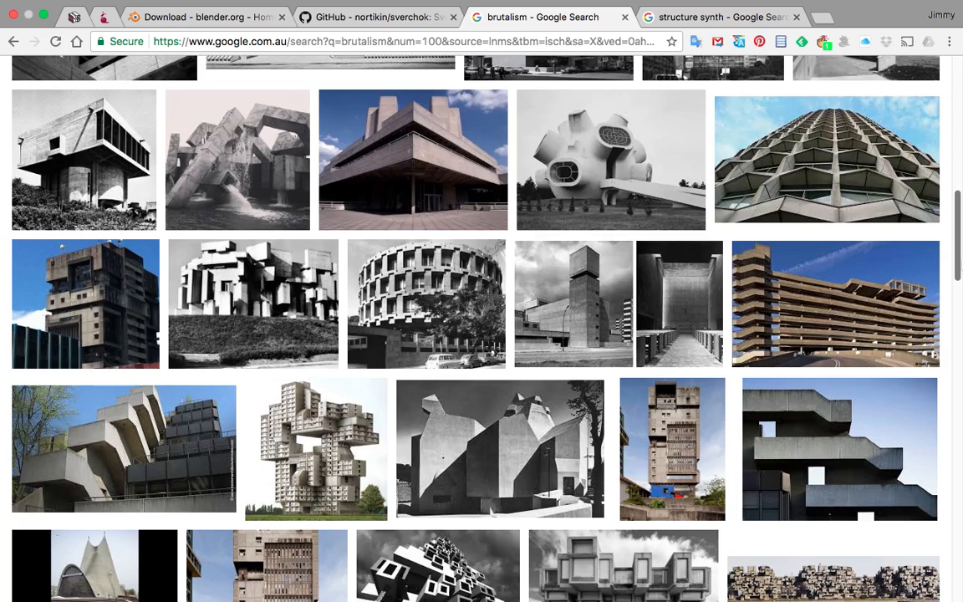
scroll(540, 227, down, 3)
scroll(527, 250, down, 4)
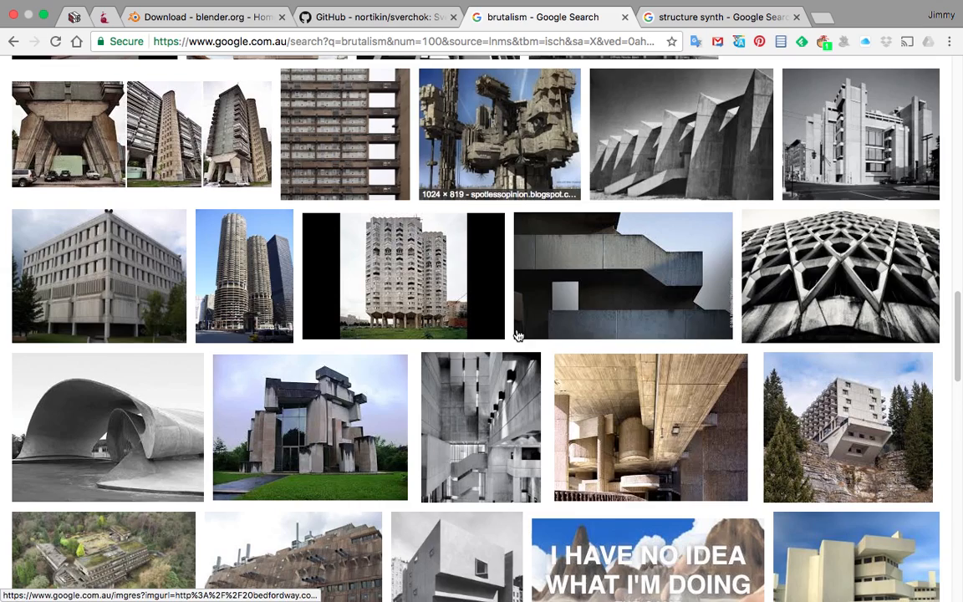
scroll(516, 234, up, 1)
Step: Preview the brutalist science fiction structure image, then move to the structure synth image results
click(516, 195)
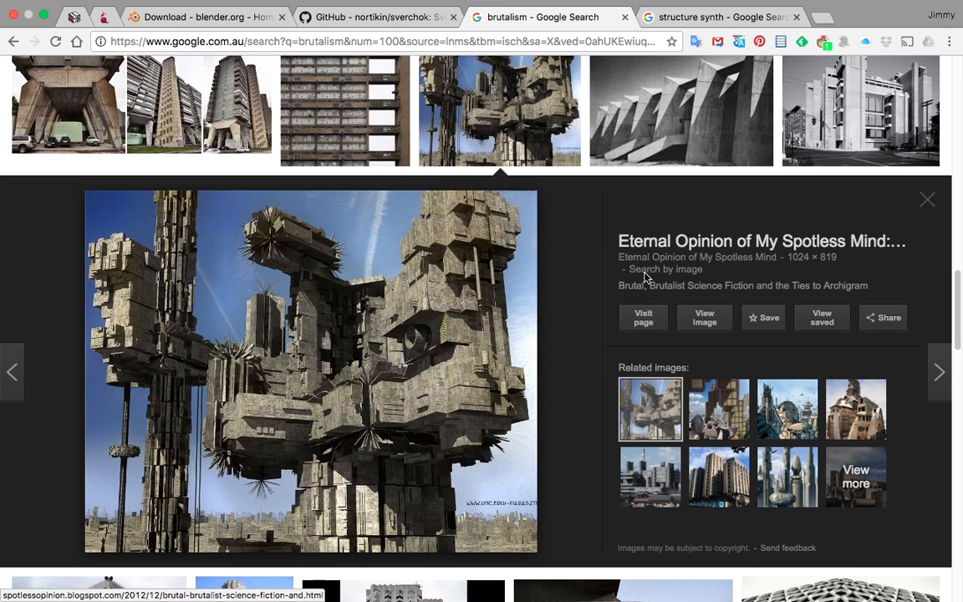
scroll(443, 426, down, 4)
scroll(461, 449, down, 2)
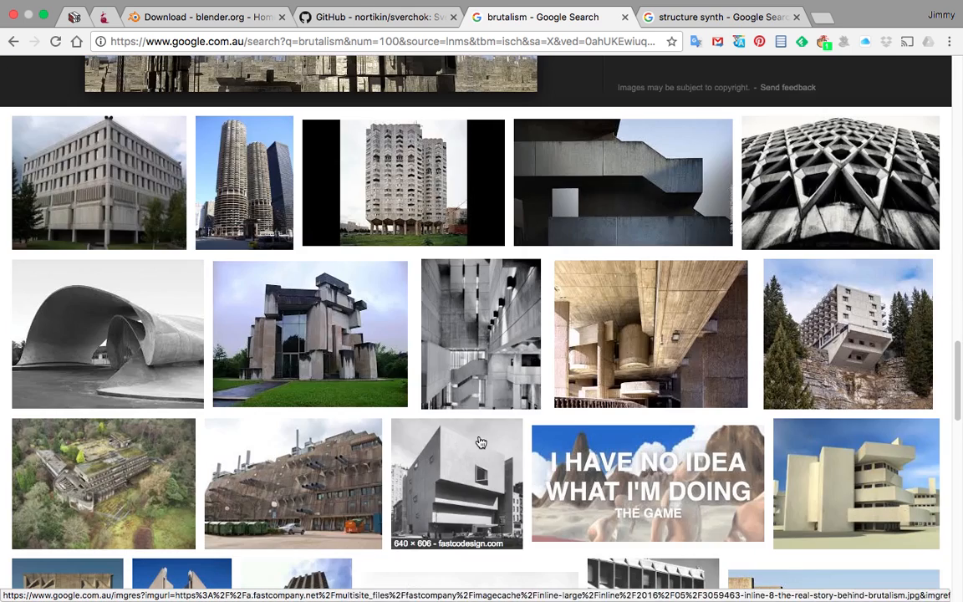
scroll(482, 360, down, 4)
scroll(482, 360, up, 6)
scroll(483, 360, up, 2)
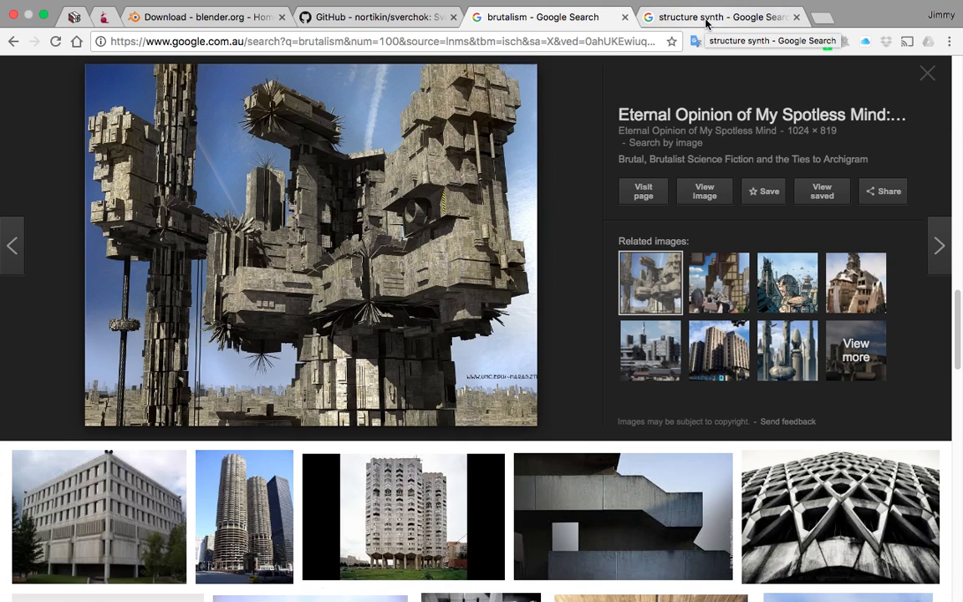
click(706, 22)
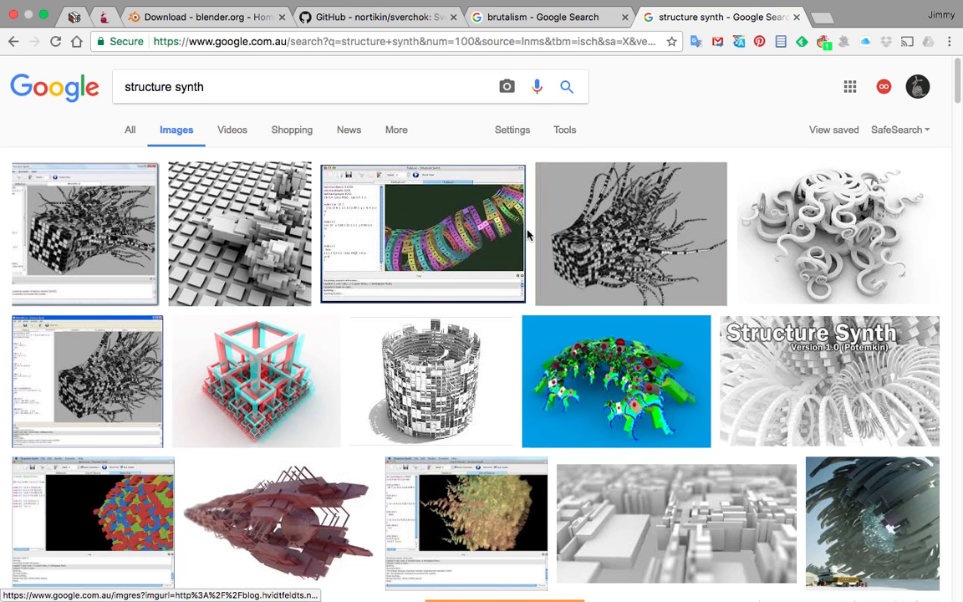
scroll(498, 250, down, 3)
scroll(501, 284, down, 4)
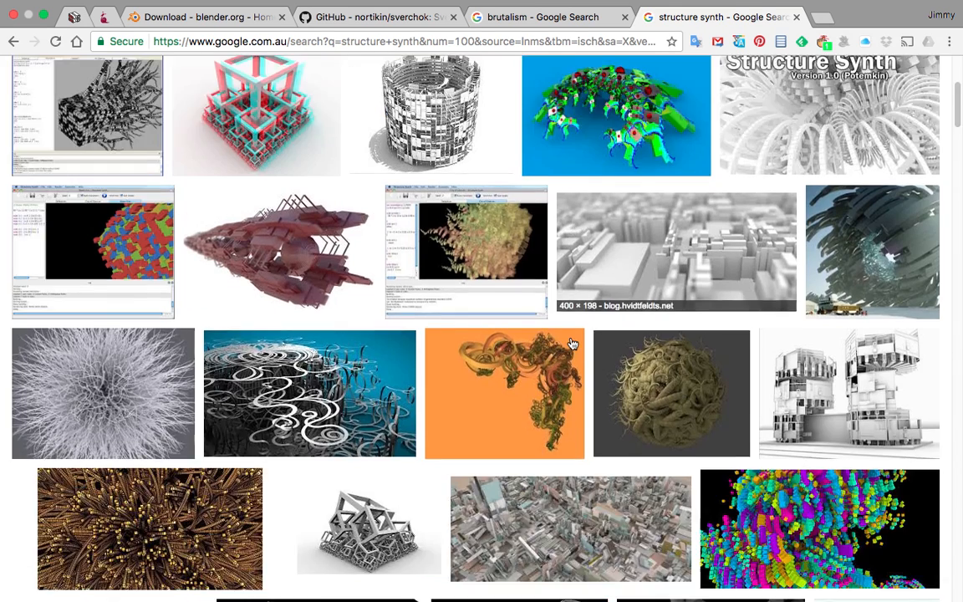
scroll(510, 318, down, 1)
Step: Switch to Blender and reload the default start-up scene
key(ctrl+Right)
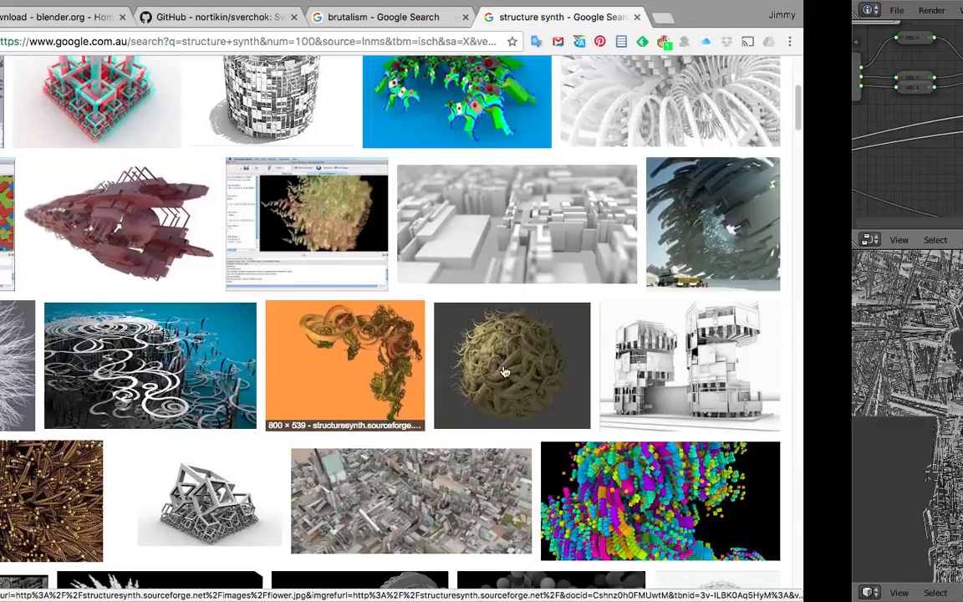
click(45, 10)
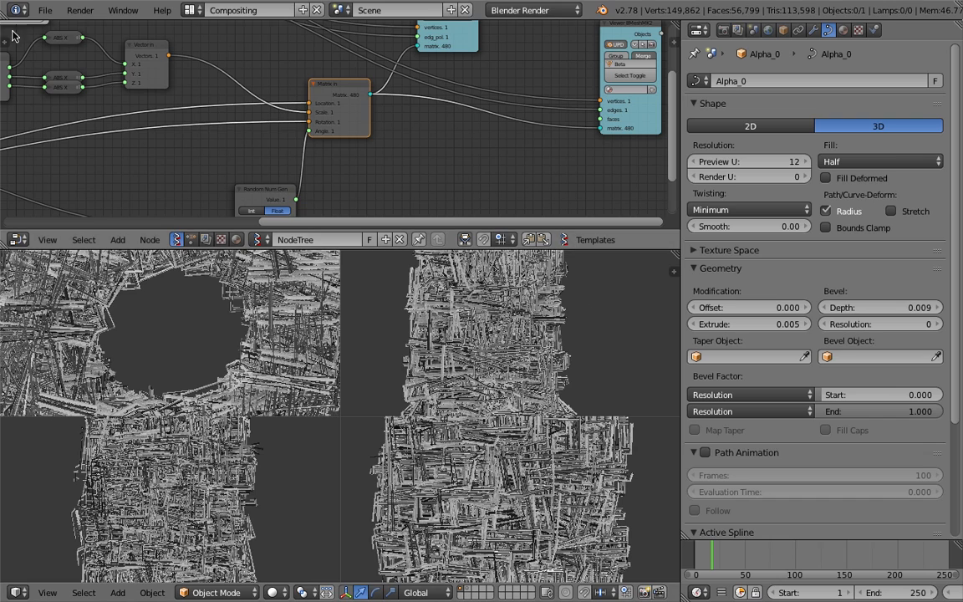
click(45, 10)
click(66, 27)
key(Return)
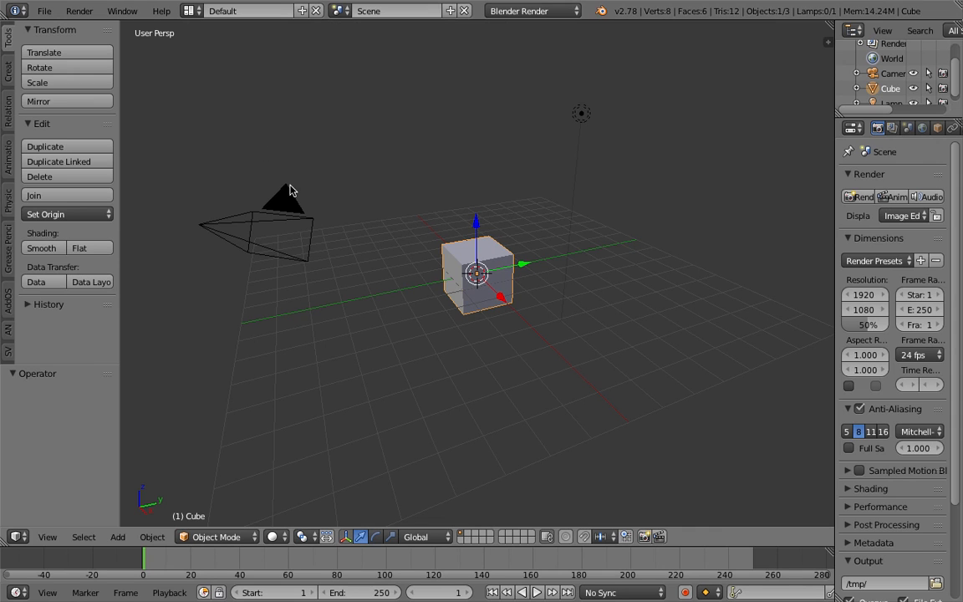
Step: Use the Compositing layout with a new Sverchok node tree in the node editor
click(217, 10)
click(219, 63)
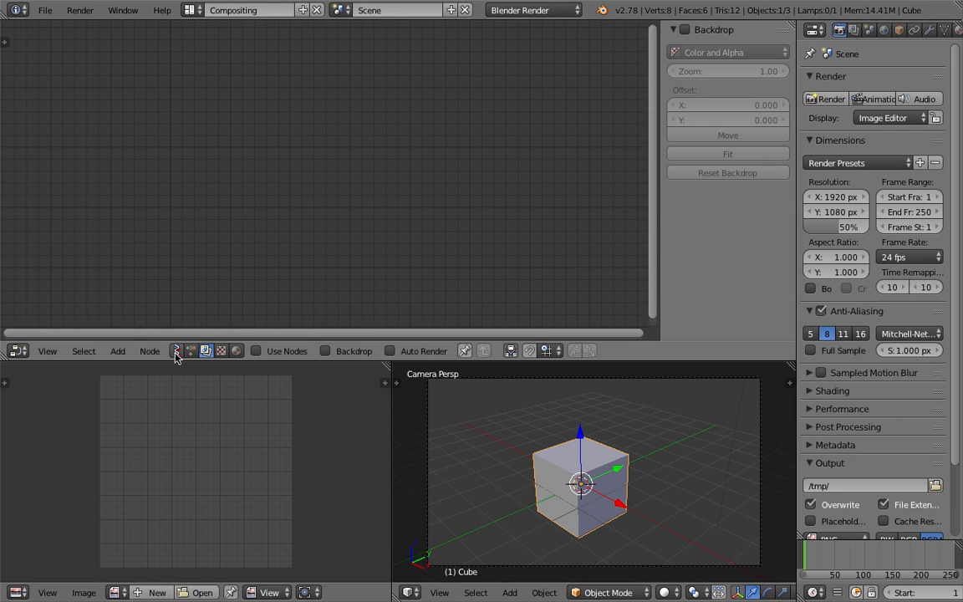
click(176, 350)
click(313, 351)
Step: Add a Generative Art node via search 'gene' and check its empty text datablock list
key(shift+a)
click(265, 202)
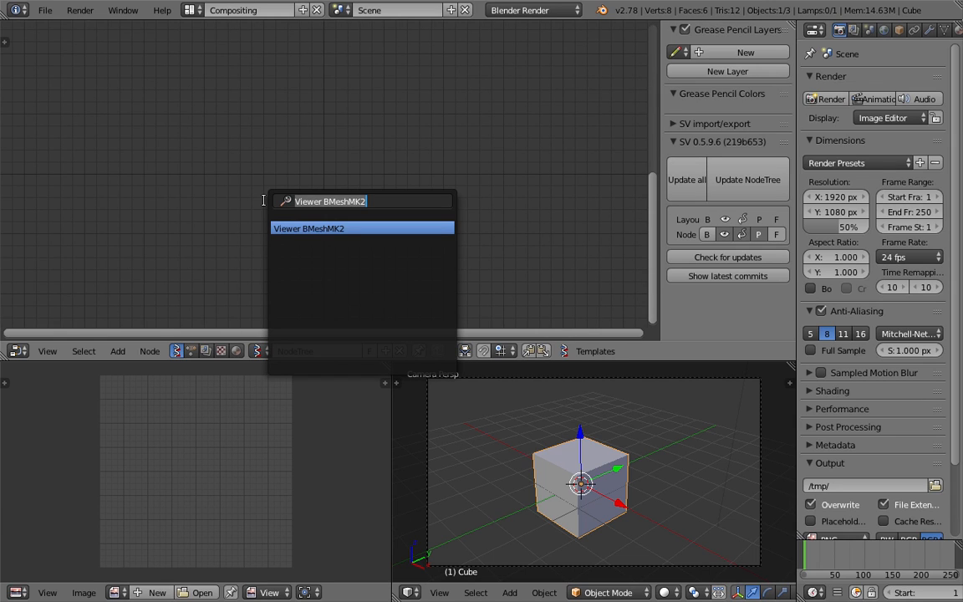
text(gene)
key(Return)
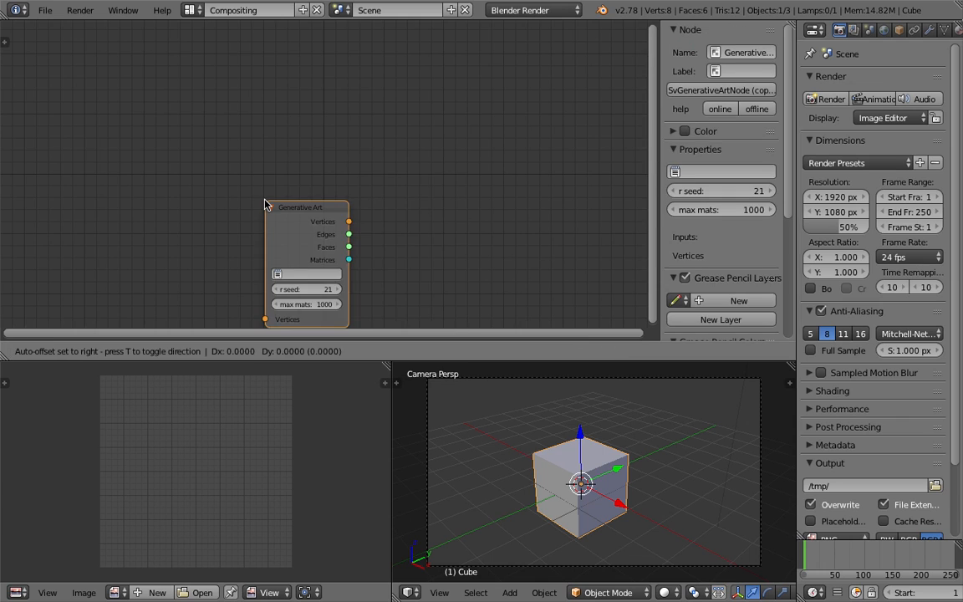
click(274, 159)
scroll(276, 167, up, 2)
click(272, 227)
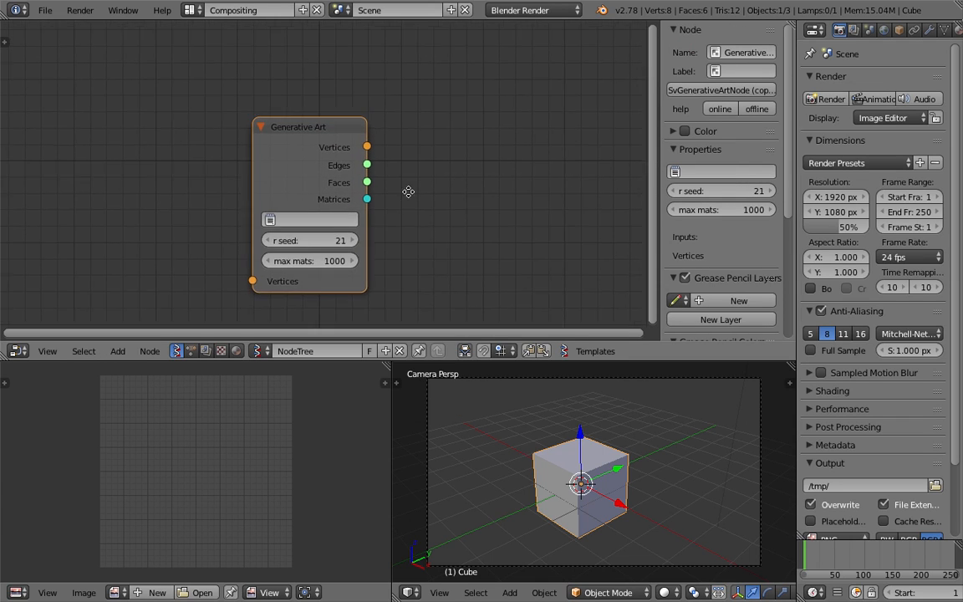
scroll(405, 196, up, 1)
click(286, 215)
key(Escape)
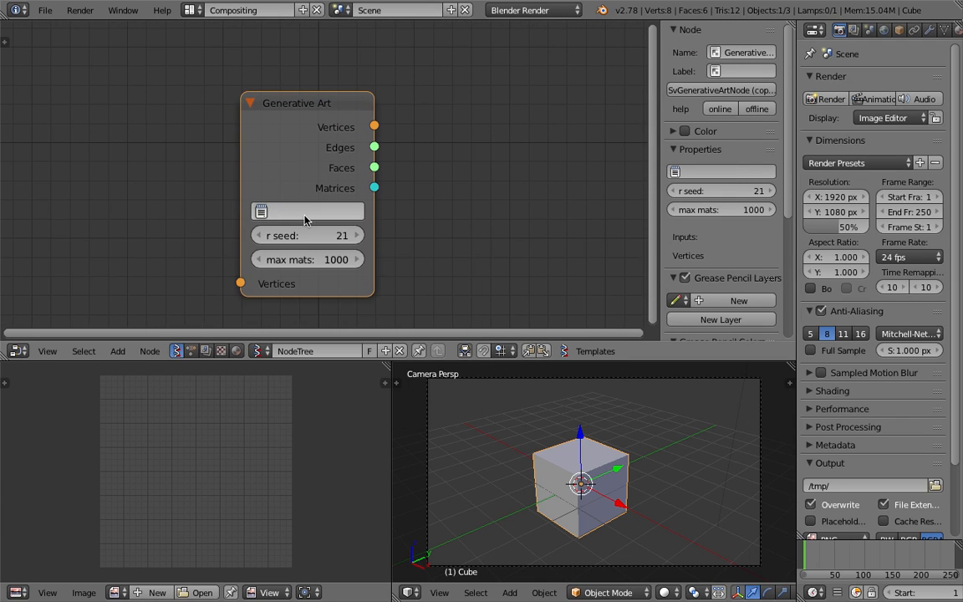
Step: Back in the browser, preview the Structure synth house and pbrt.org city images
key(ctrl+Left)
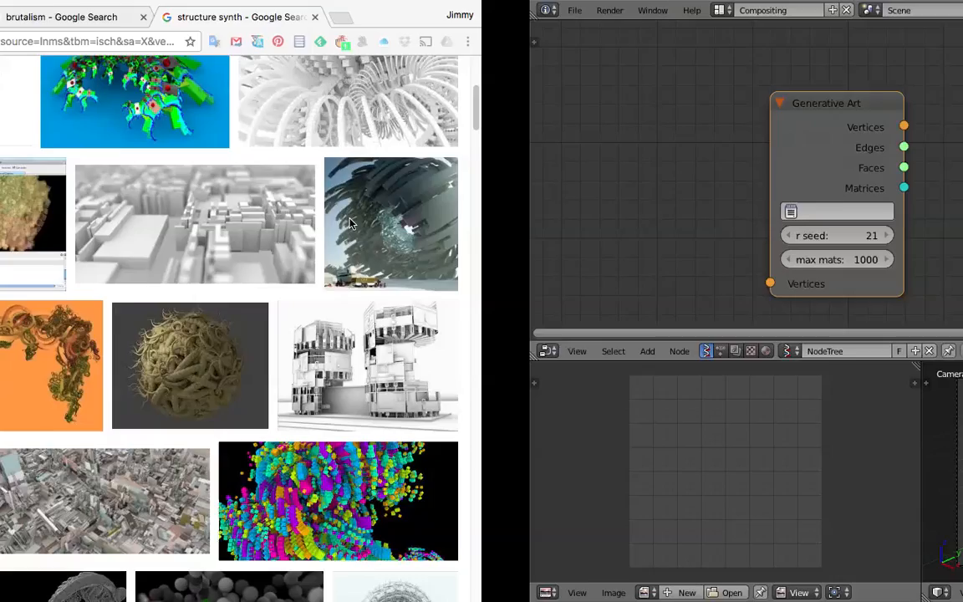
scroll(338, 272, down, 4)
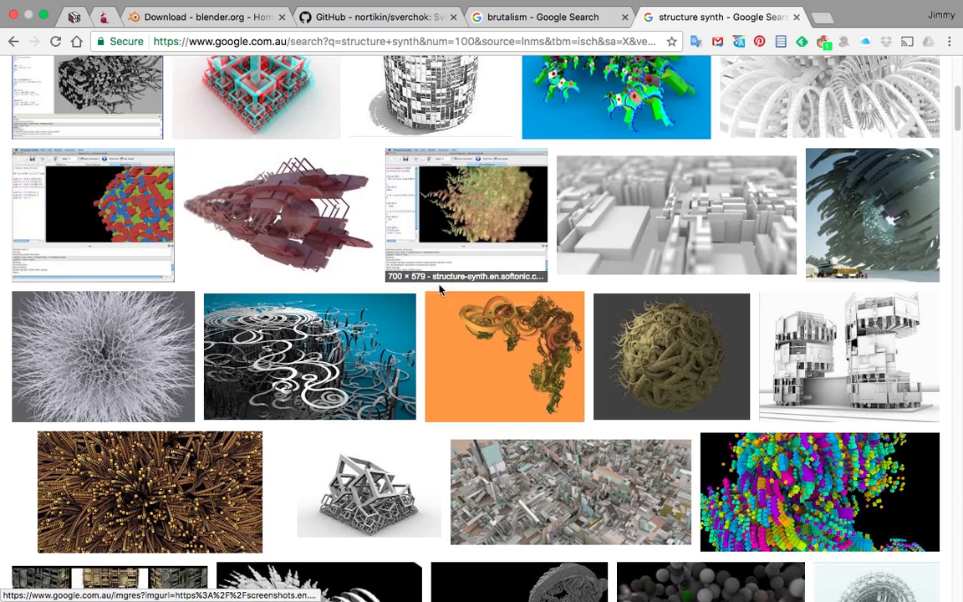
scroll(383, 288, down, 5)
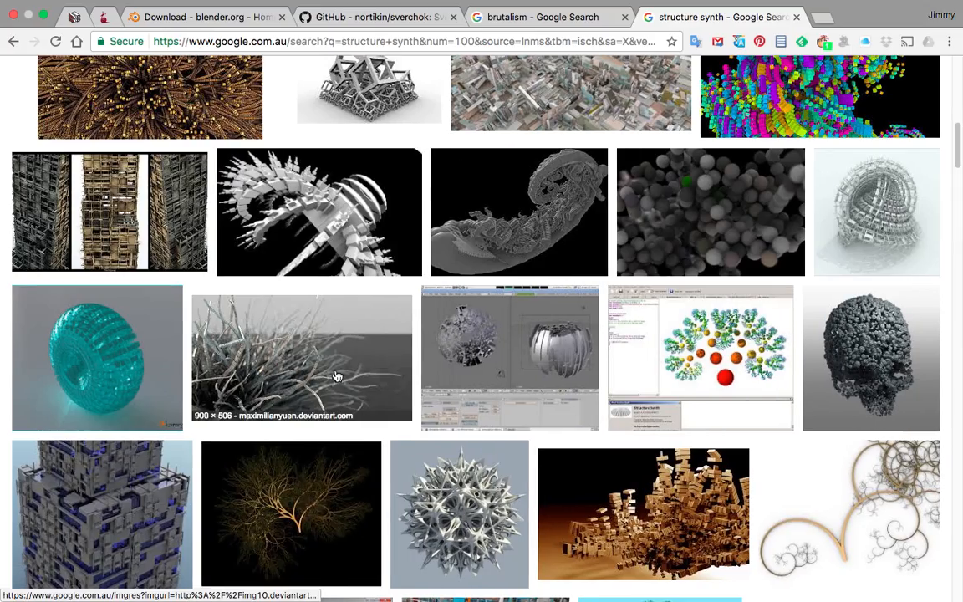
scroll(93, 312, down, 3)
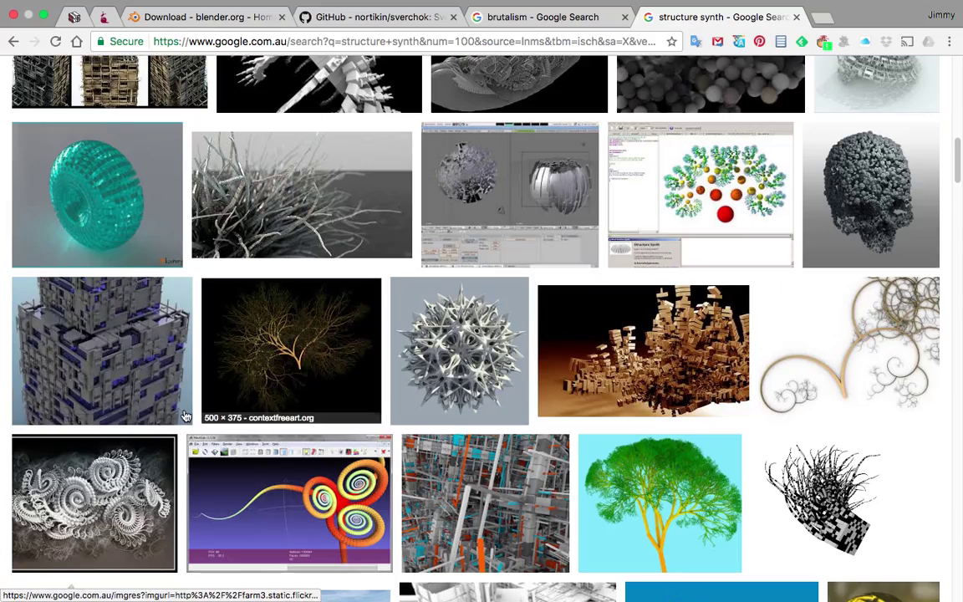
click(102, 345)
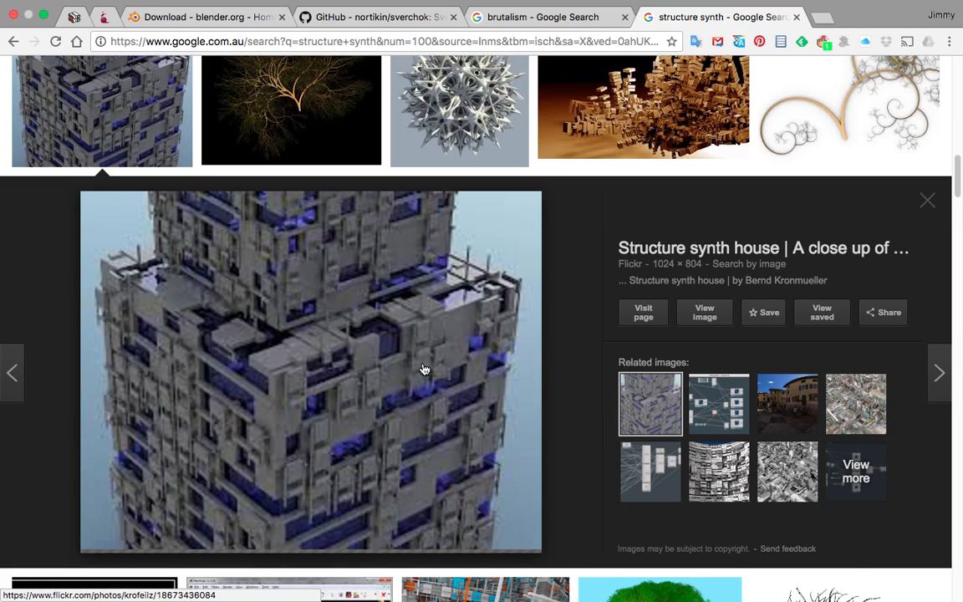
scroll(399, 370, down, 3)
scroll(350, 308, up, 2)
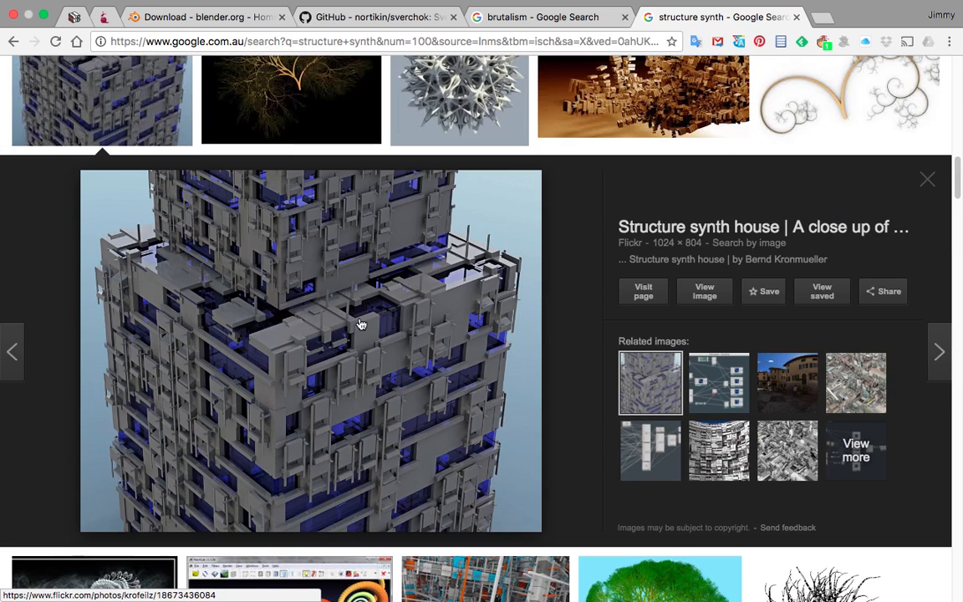
scroll(343, 392, down, 3)
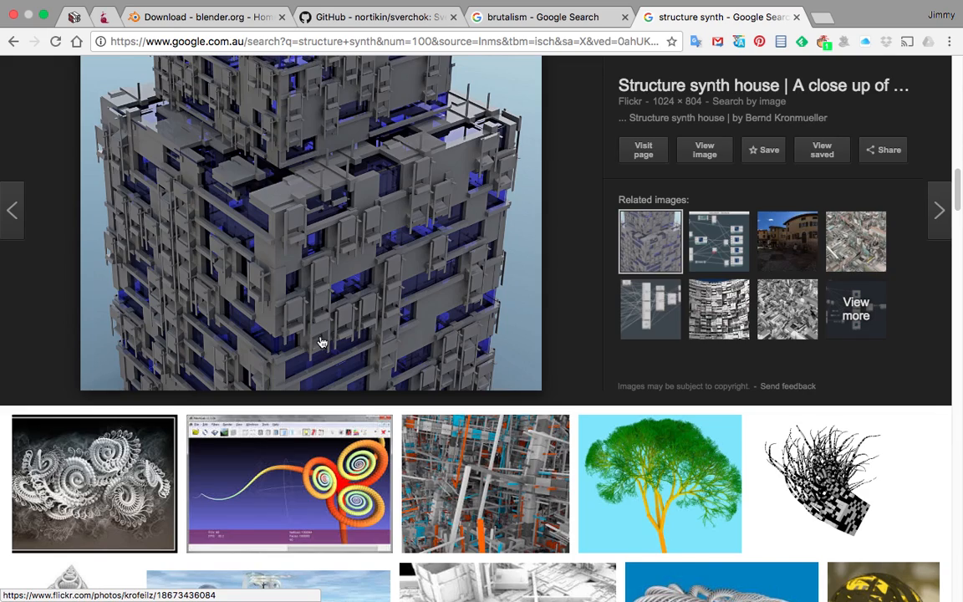
scroll(322, 343, down, 10)
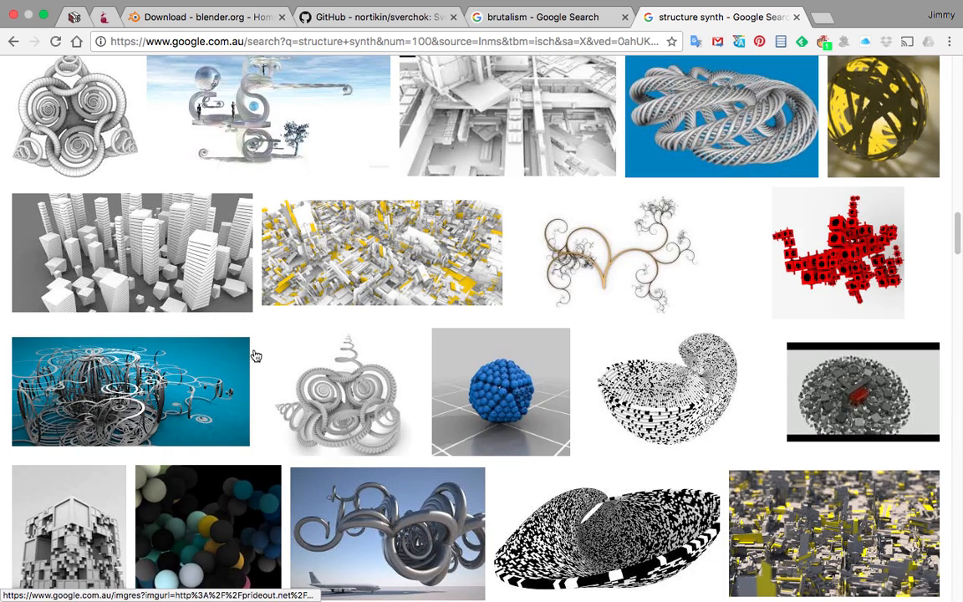
scroll(253, 368, down, 1)
scroll(167, 418, down, 2)
scroll(96, 430, down, 3)
scroll(91, 403, down, 3)
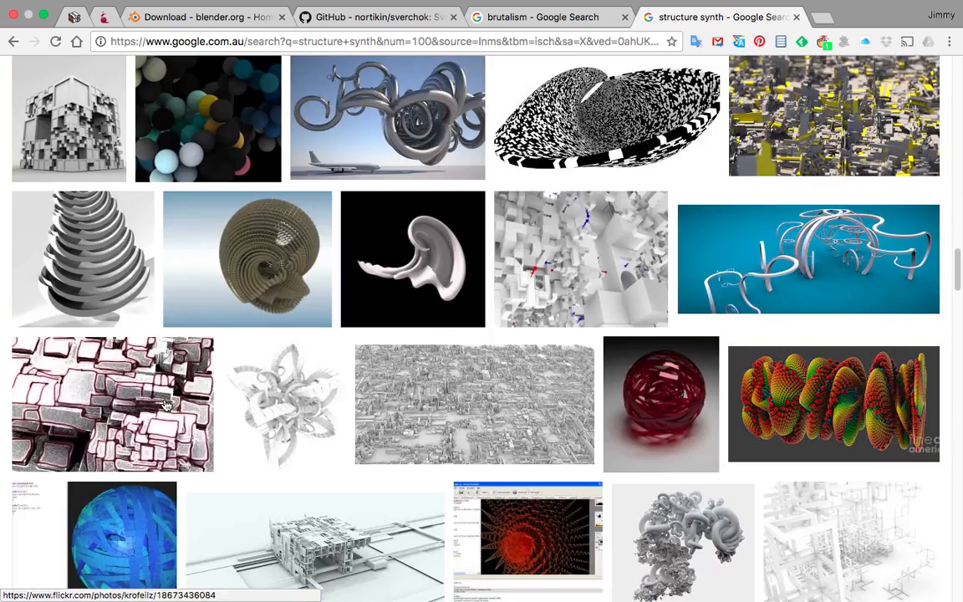
scroll(376, 392, down, 1)
click(512, 379)
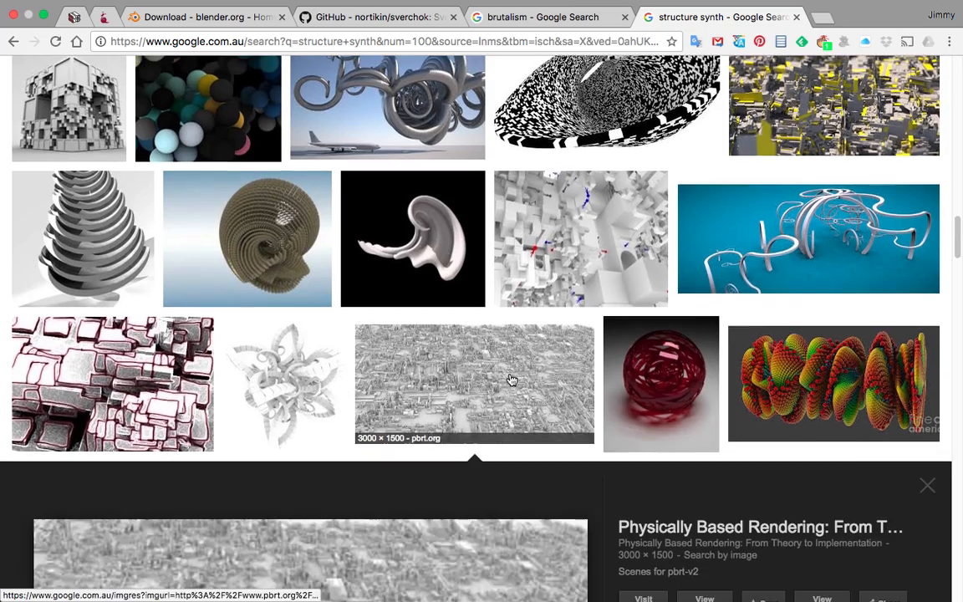
scroll(449, 336, down, 4)
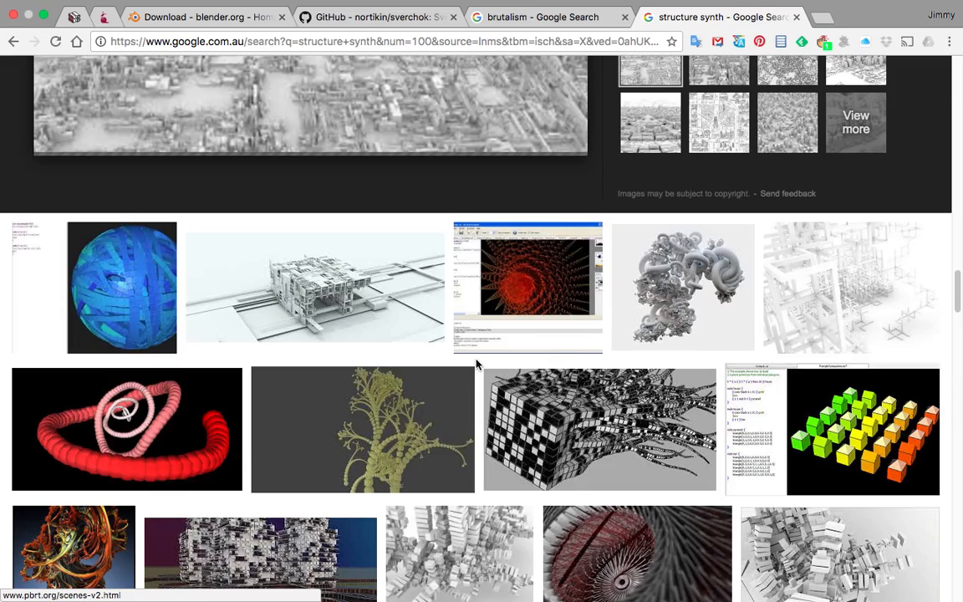
scroll(477, 368, down, 4)
scroll(477, 368, down, 1)
scroll(549, 352, down, 3)
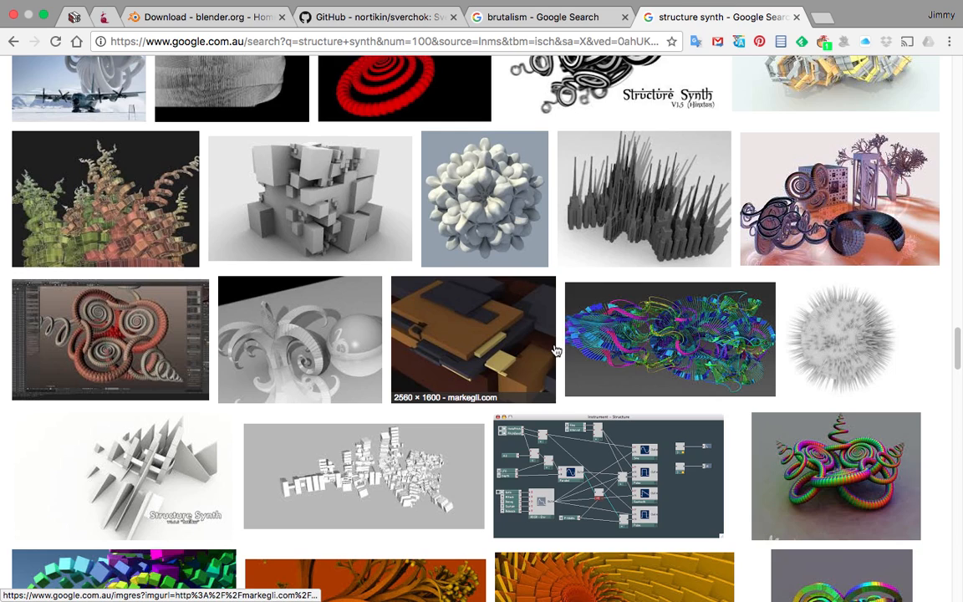
Step: Nudge the Generative Art node while comparing with the images, then close the structure synth results
key(ctrl+Right)
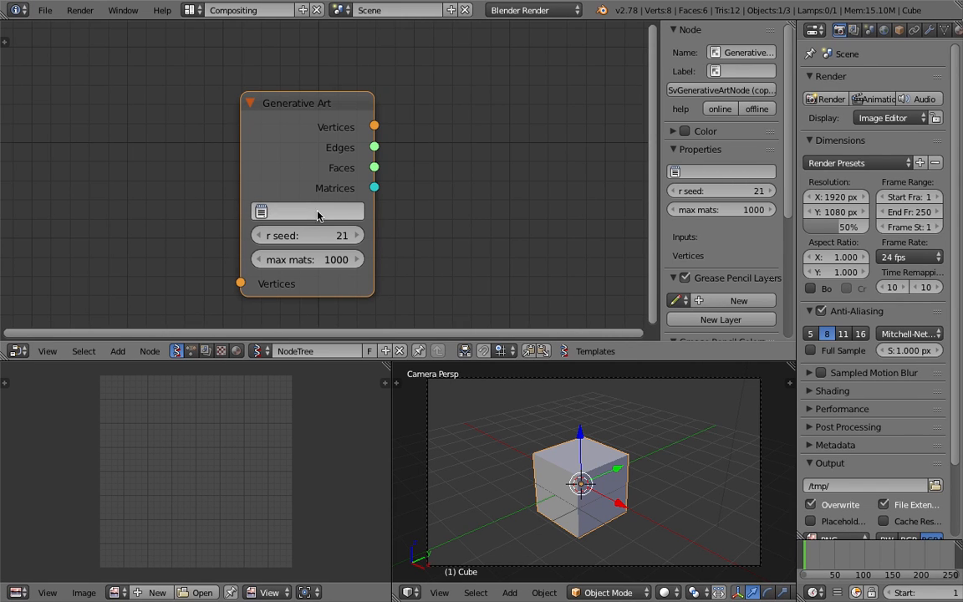
drag(351, 251, 317, 240)
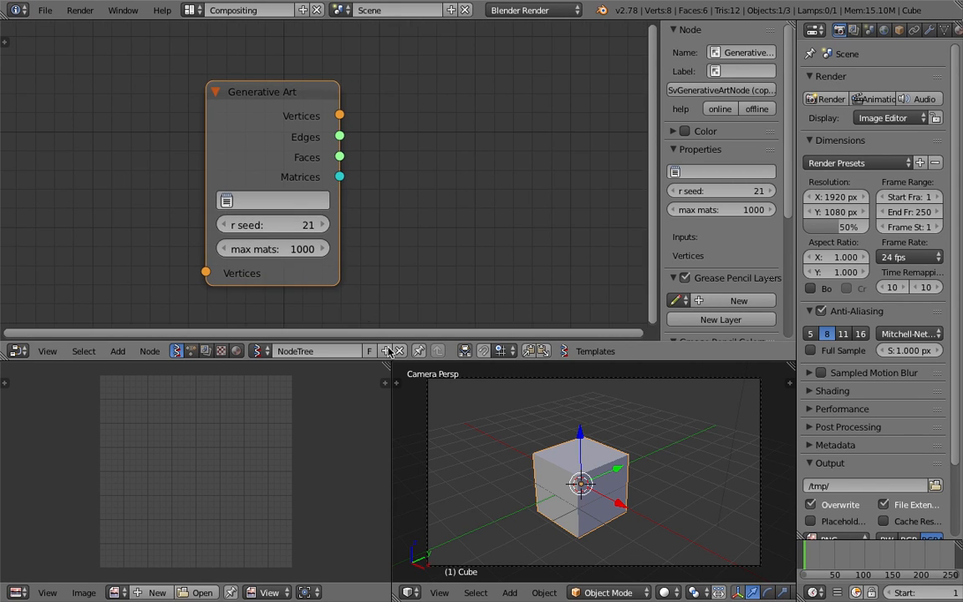
key(ctrl+Left)
scroll(476, 357, down, 3)
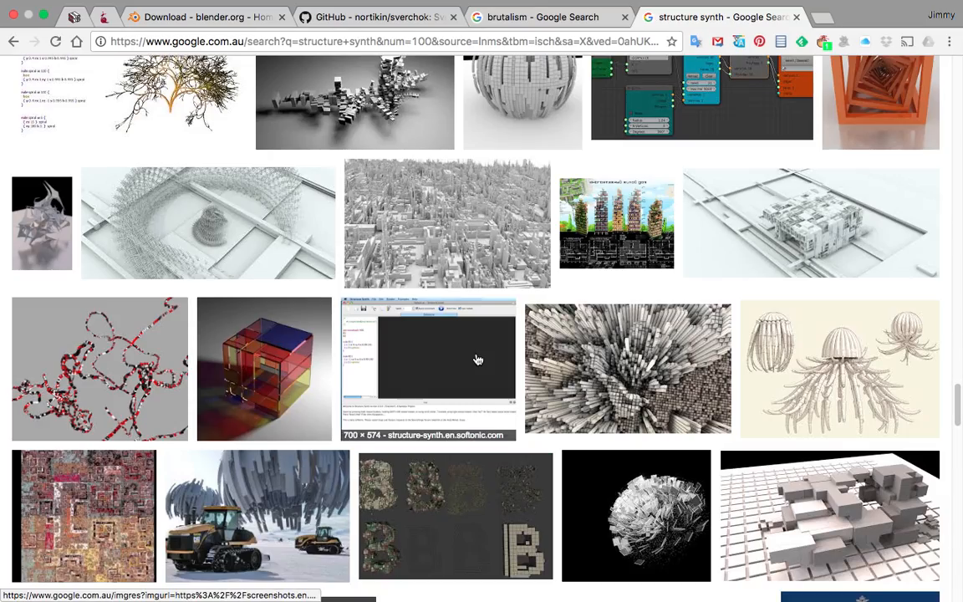
scroll(476, 358, down, 5)
key(ctrl+Right)
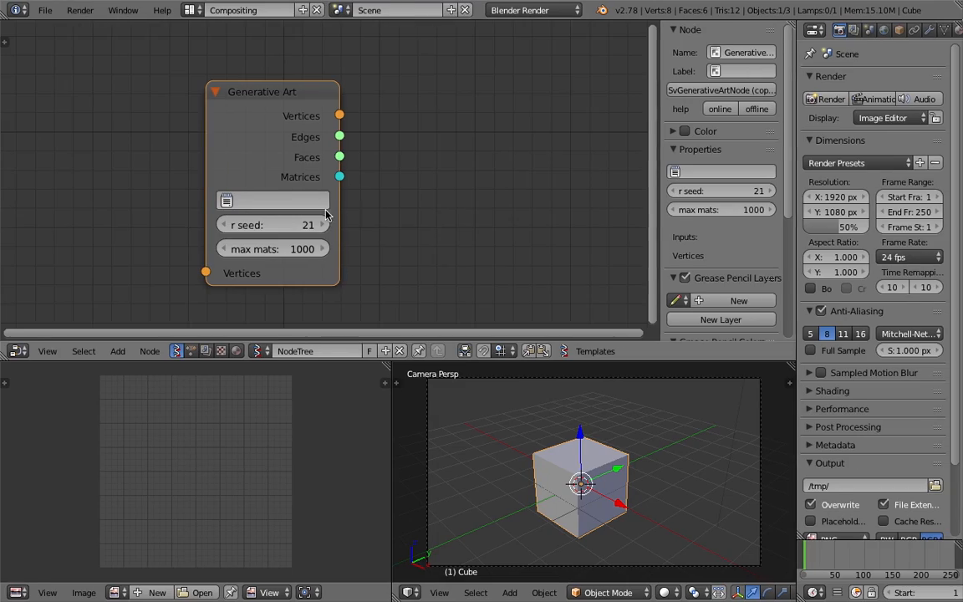
key(ctrl+Left)
scroll(402, 404, down, 3)
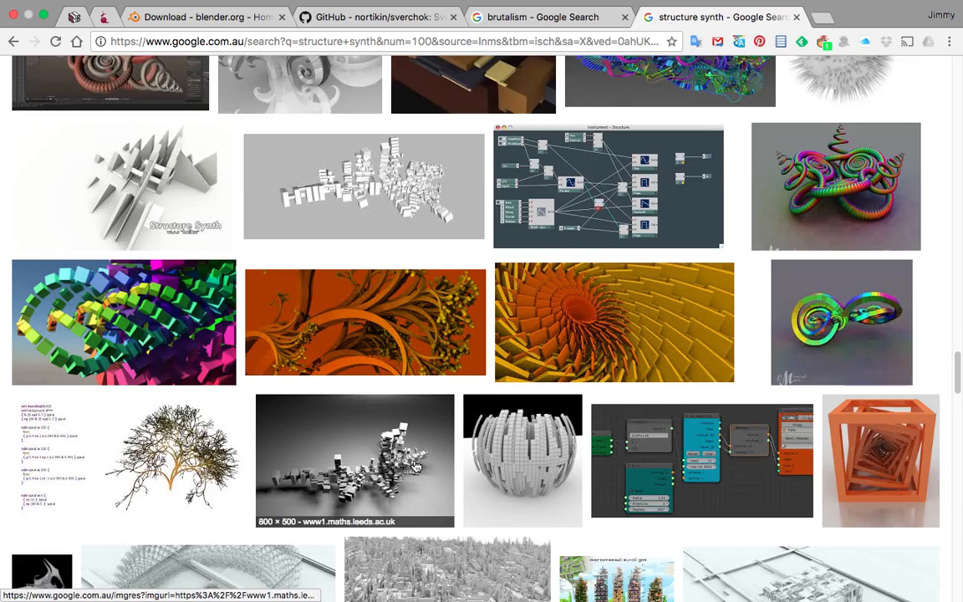
scroll(415, 465, down, 3)
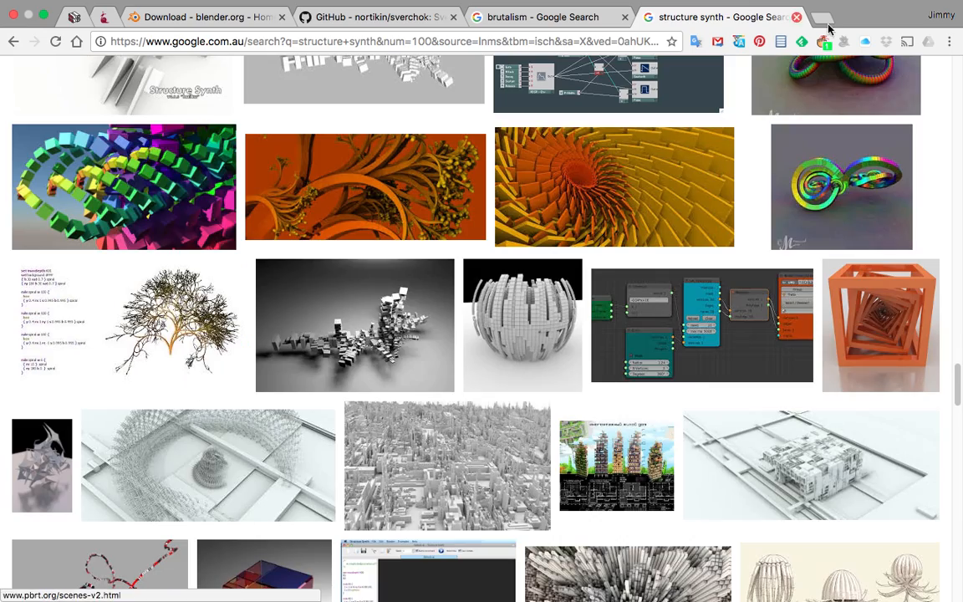
click(798, 18)
scroll(535, 351, down, 5)
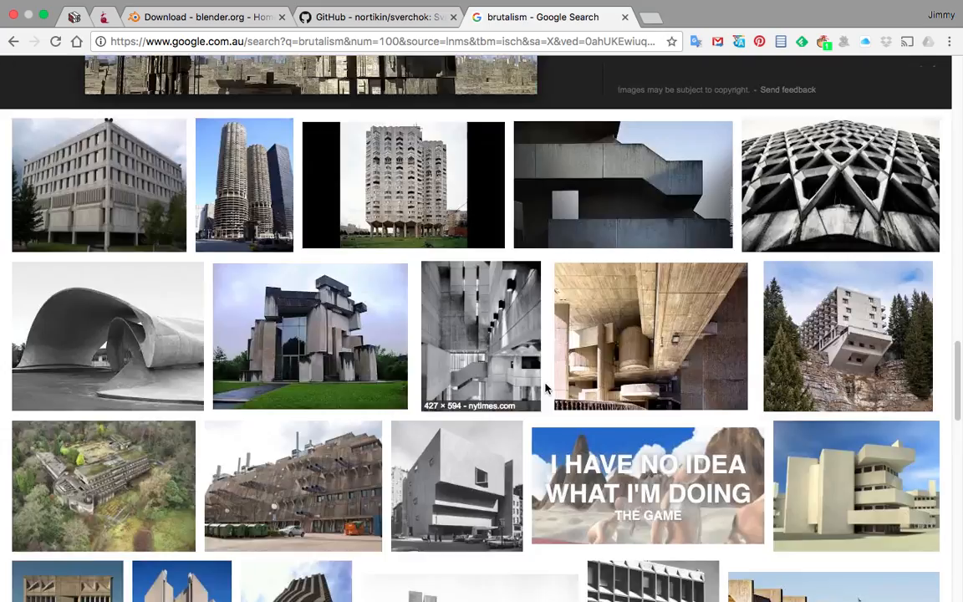
scroll(548, 393, down, 5)
scroll(549, 392, down, 3)
scroll(558, 393, down, 5)
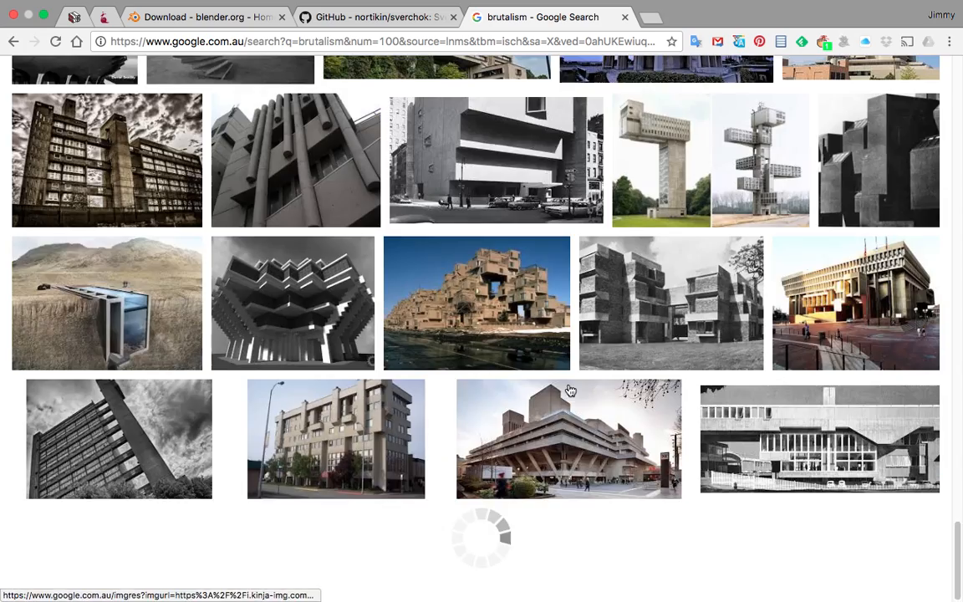
scroll(451, 318, down, 4)
scroll(508, 340, down, 2)
Step: Return to Blender and start a new file with the default scene
key(ctrl+Right)
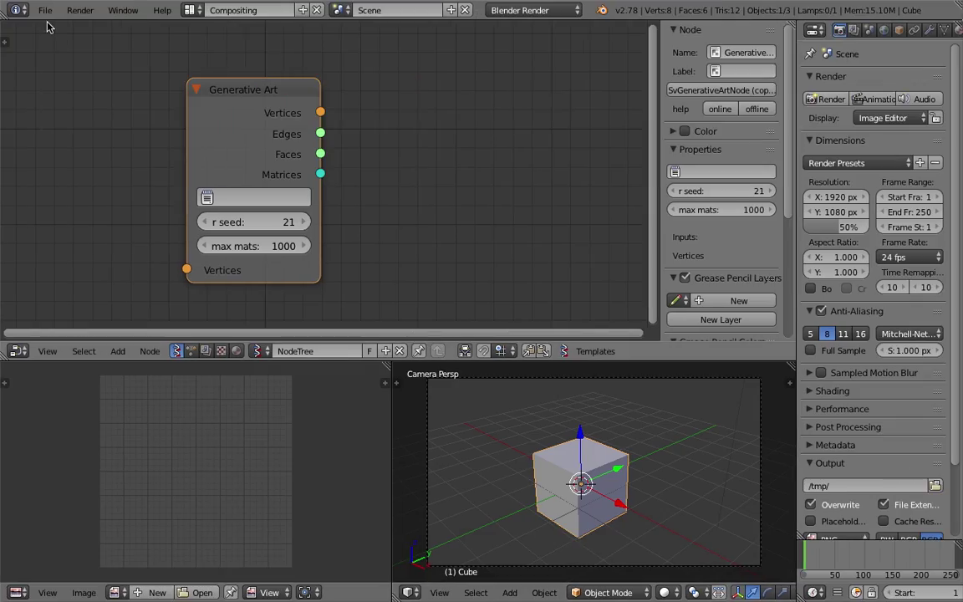
click(45, 11)
click(60, 28)
Step: Delete every object in the default scene
key(a)
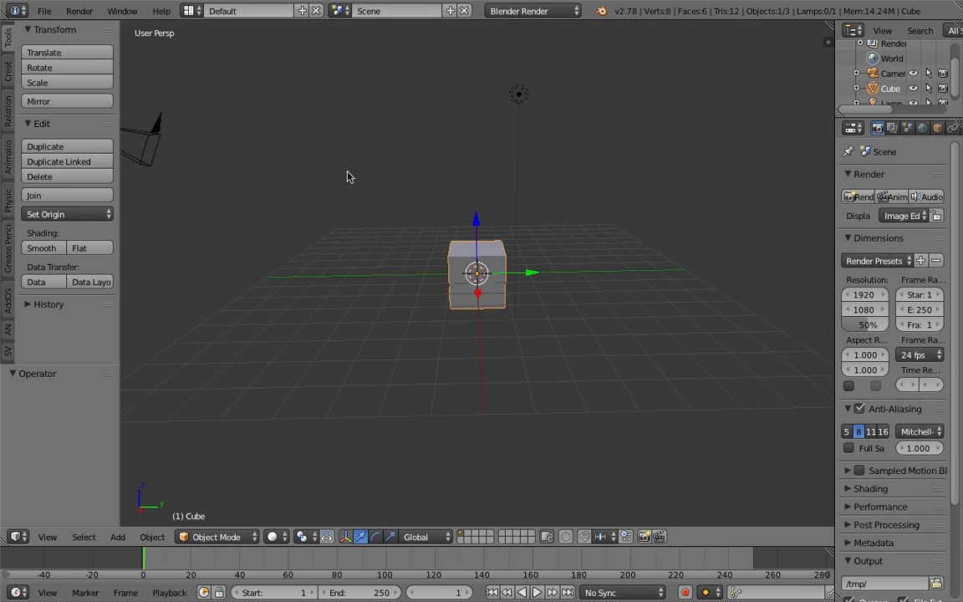
key(a)
key(x)
click(349, 176)
Step: Save the empty scene to the Desktop as brutalism_cube_001.blend
click(45, 11)
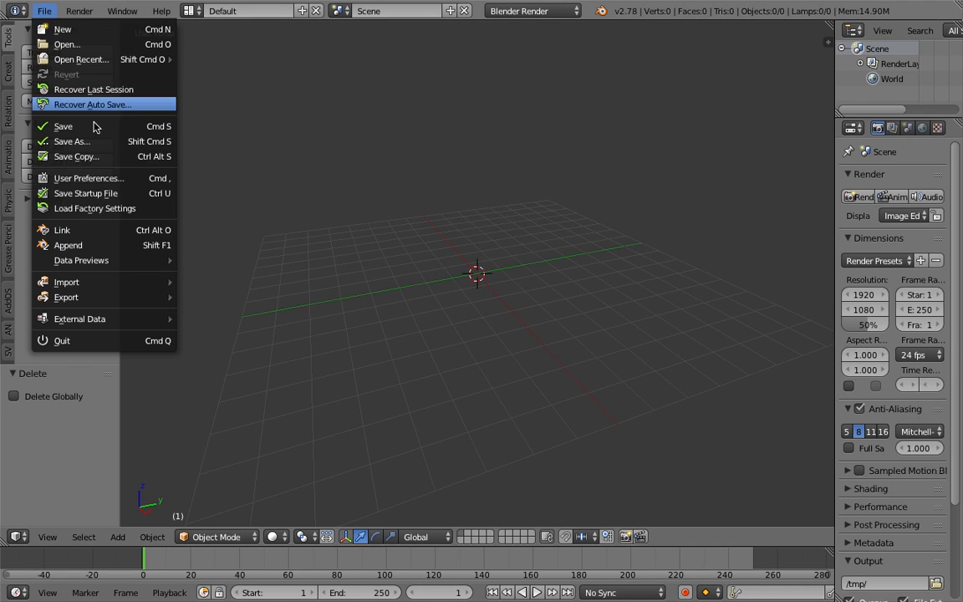
click(93, 142)
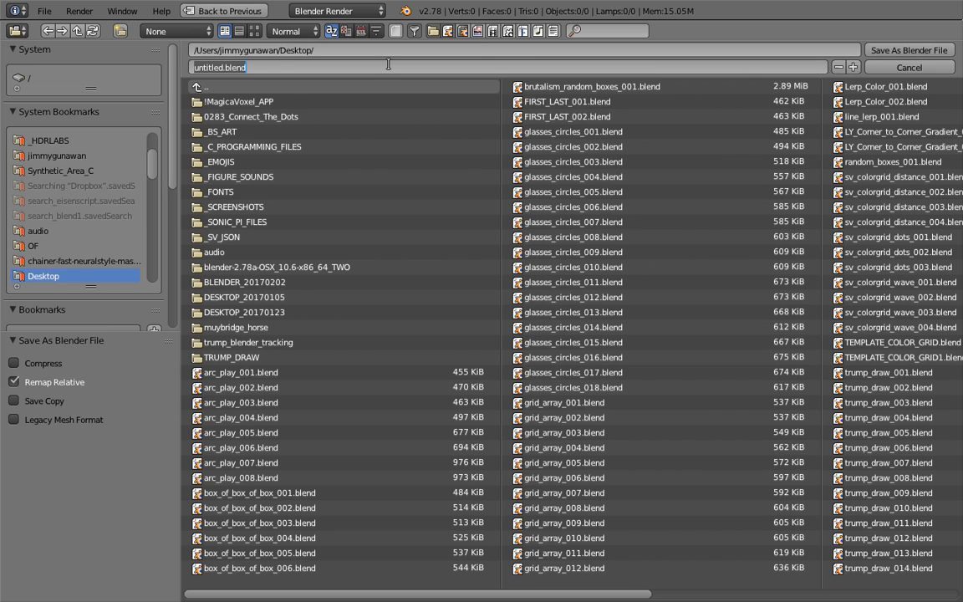
text(brutalism_cube)
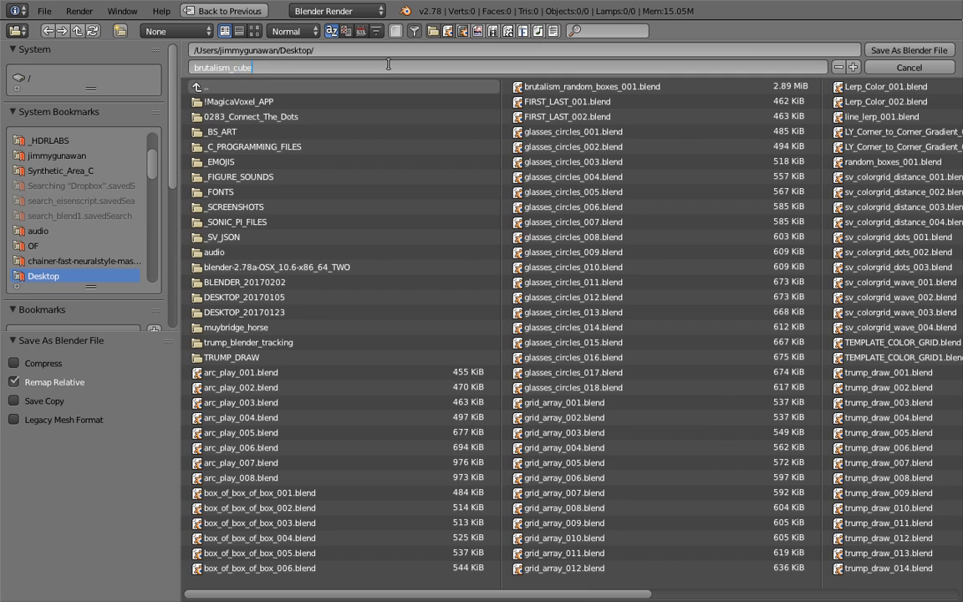
text(_001.blend)
key(Return)
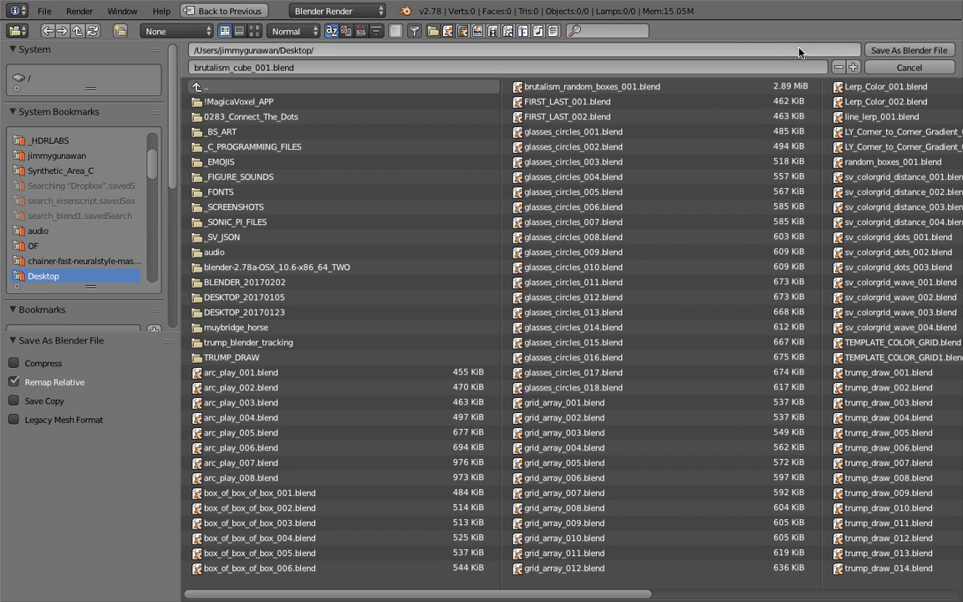
click(908, 50)
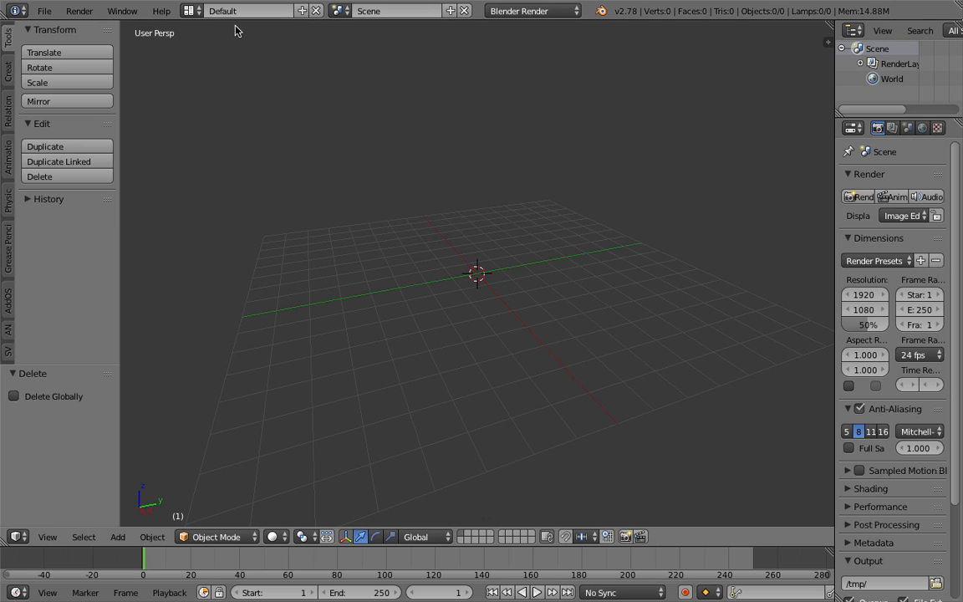
Step: Use the Compositing layout with a new Sverchok node tree
click(189, 11)
click(206, 65)
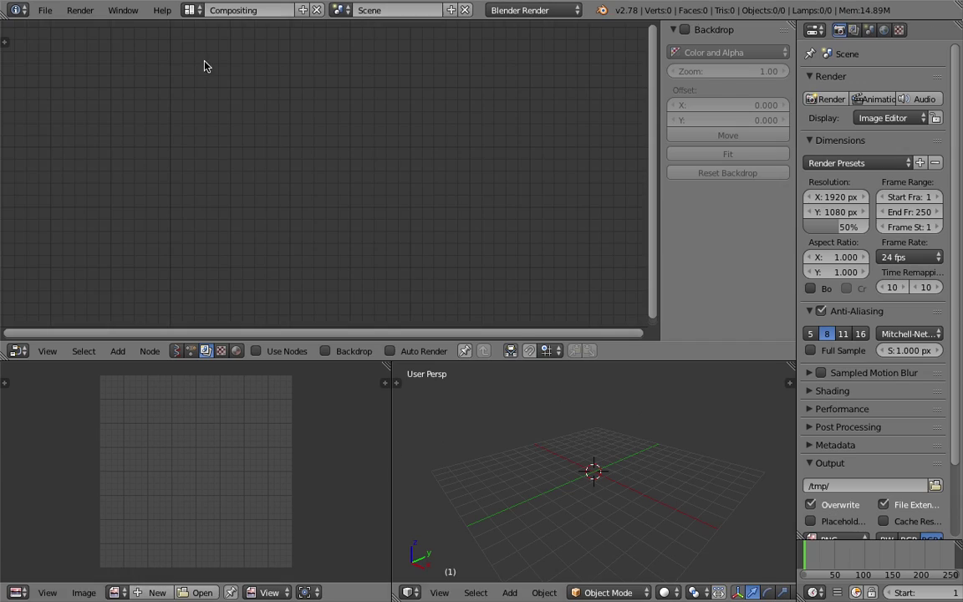
click(180, 352)
click(301, 352)
Step: Add a Box node left of centre and hide the node side panel
key(space)
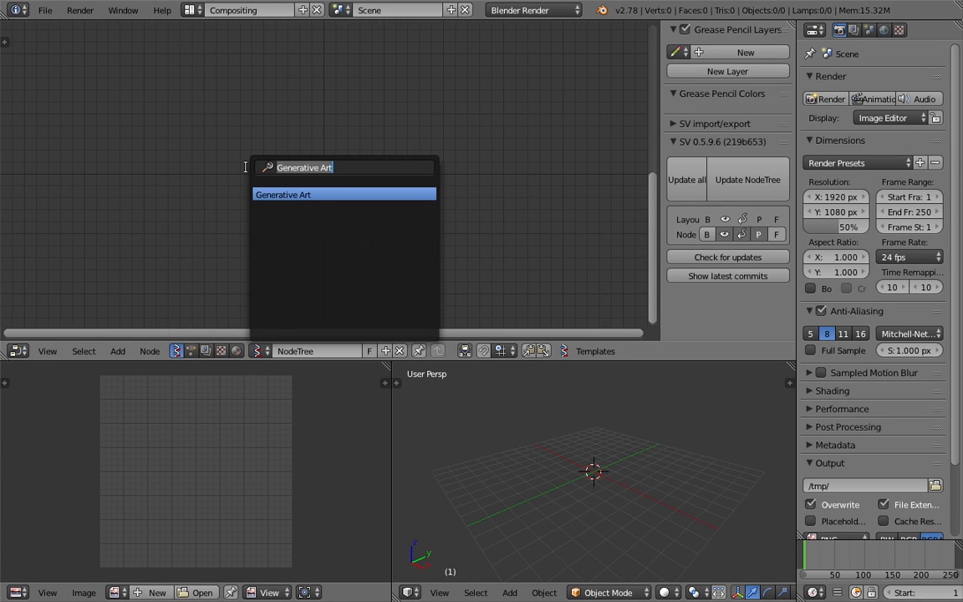
text(box)
key(Return)
click(231, 138)
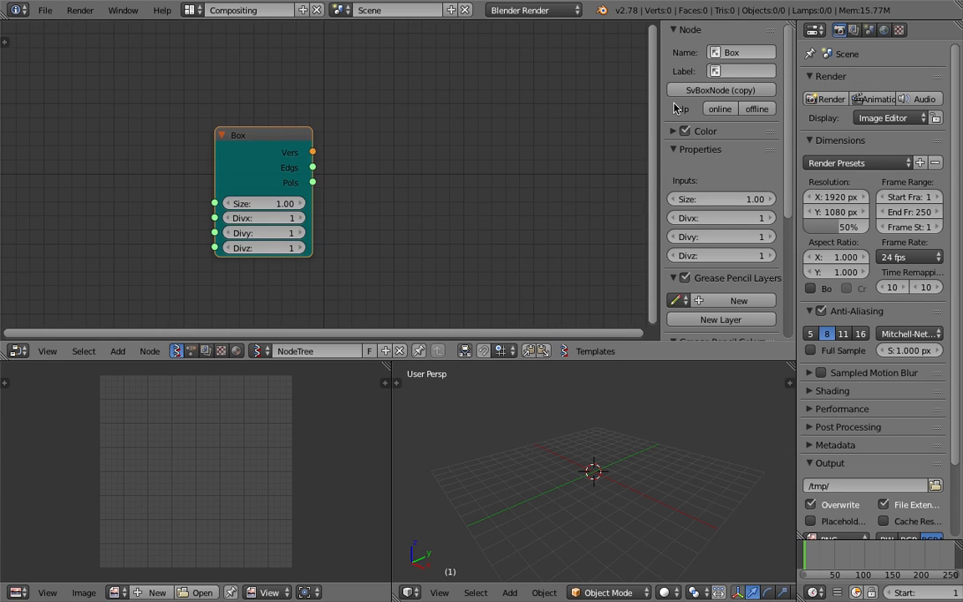
key(n)
Step: Add a Viewer Draw node fed by the Box vertices and polygons, showing a blue cube in 3D
key(shift+a)
click(537, 120)
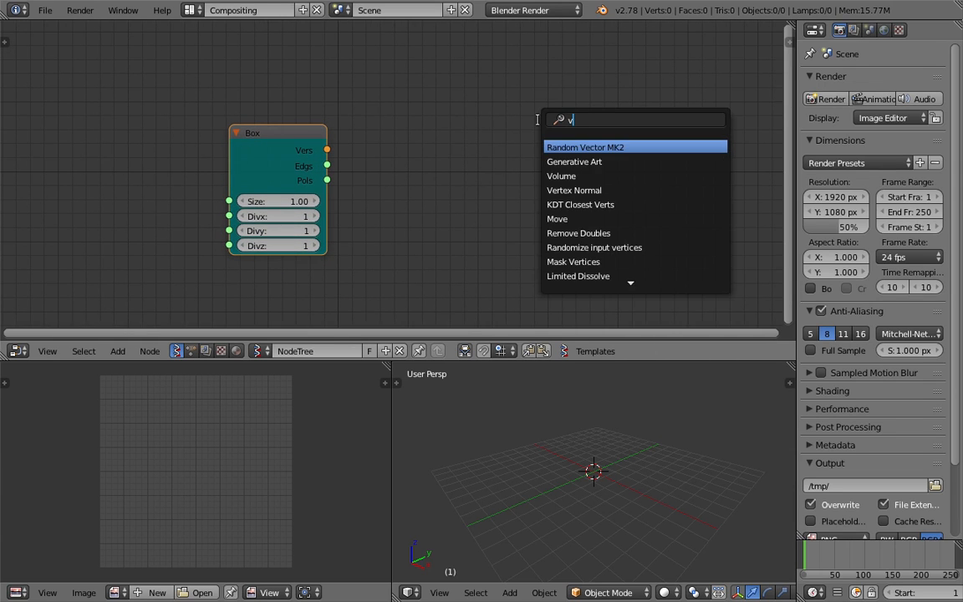
text(view)
key(Return)
click(474, 87)
drag(327, 150, 474, 191)
mouse_move(327, 180)
mouse_down()
mouse_move(443, 188)
mouse_move(473, 205)
mouse_up()
scroll(632, 472, up, 3)
click(652, 402)
scroll(443, 185, up, 2)
scroll(406, 208, up, 1)
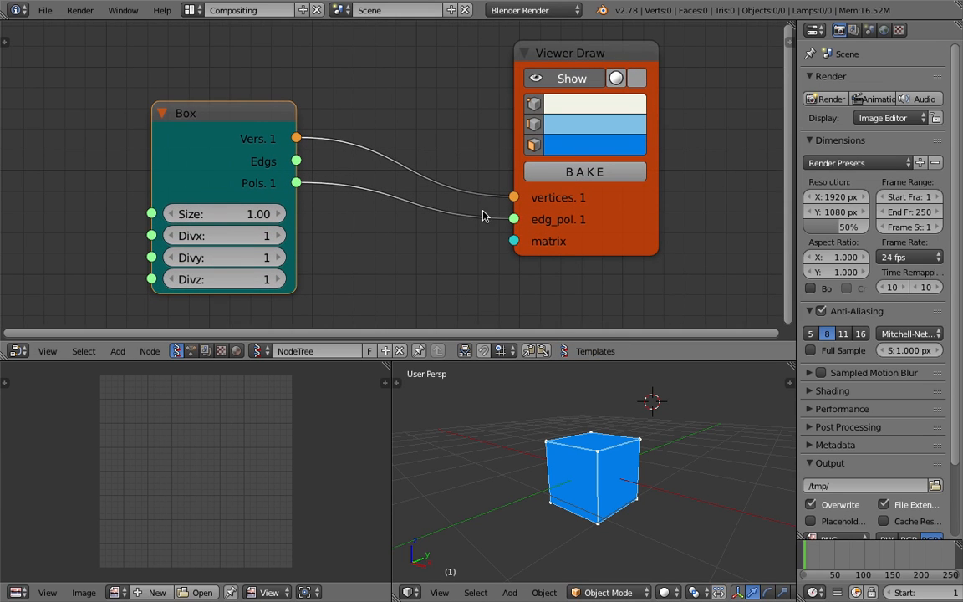
mouse_move(563, 419)
middle_down()
mouse_move(644, 569)
mouse_move(609, 423)
middle_up()
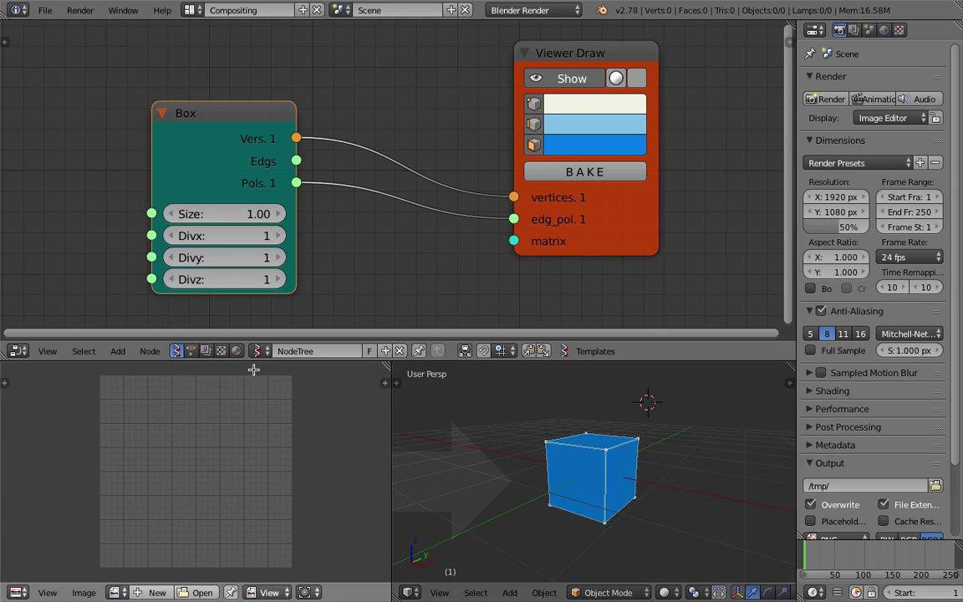
Step: Merge the image area into the 3D view and arrange Box and Viewer Draw side by side
drag(393, 365, 250, 434)
drag(563, 224, 572, 164)
drag(271, 176, 255, 129)
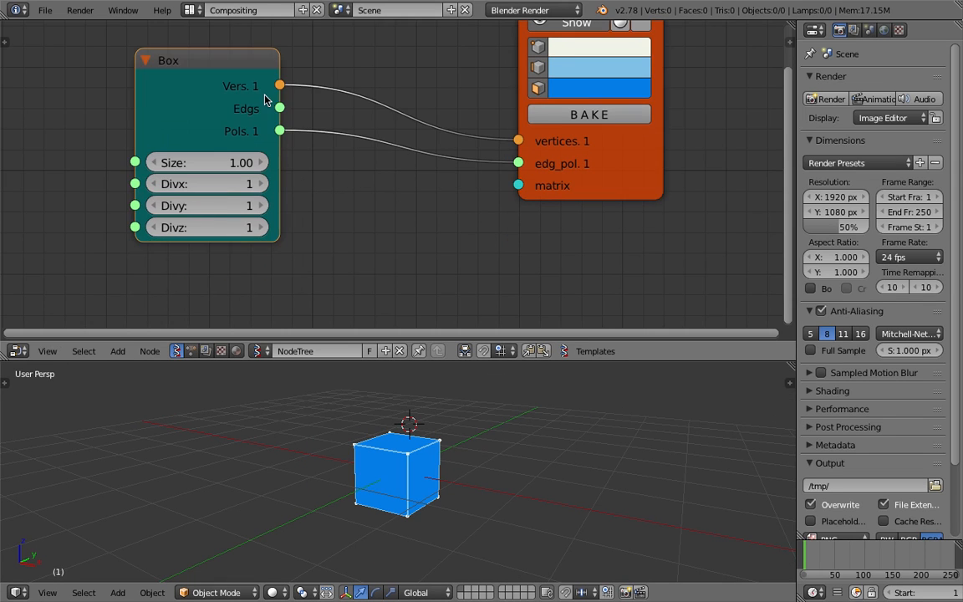
middle_drag(254, 129, 282, 110)
drag(564, 145, 529, 152)
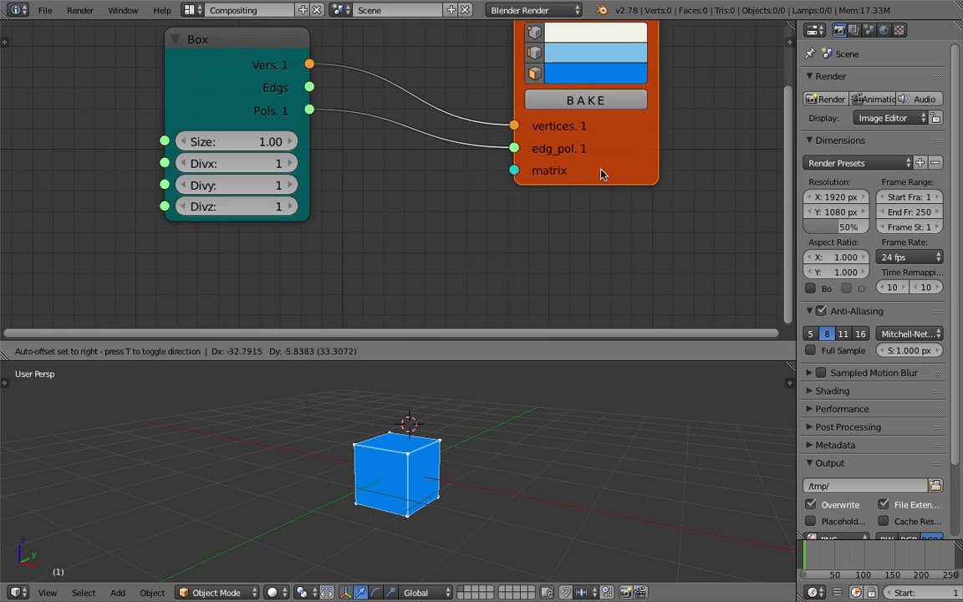
middle_drag(376, 180, 366, 209)
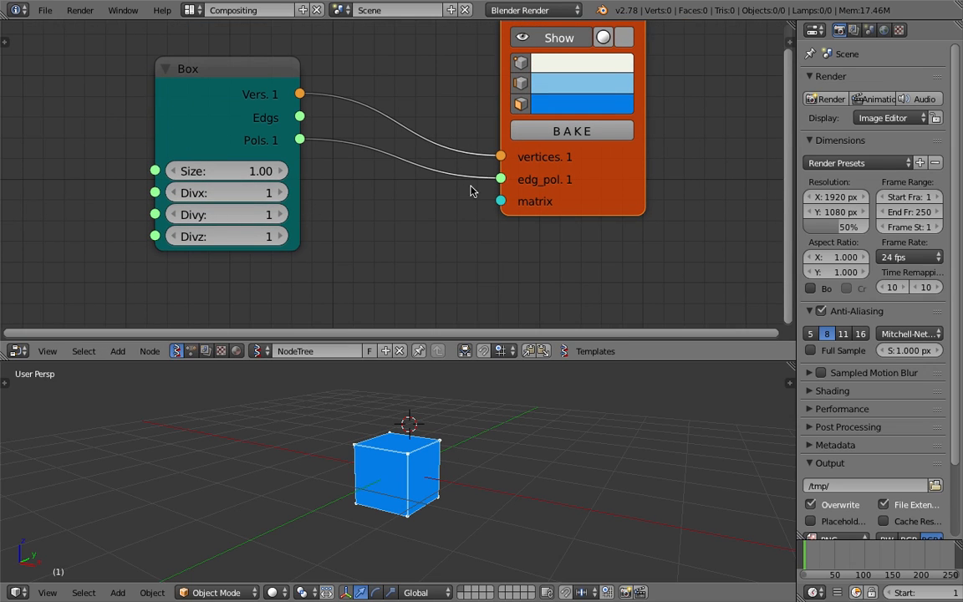
scroll(397, 176, down, 1)
mouse_move(223, 173)
mouse_down()
mouse_move(213, 188)
mouse_move(238, 170)
mouse_up()
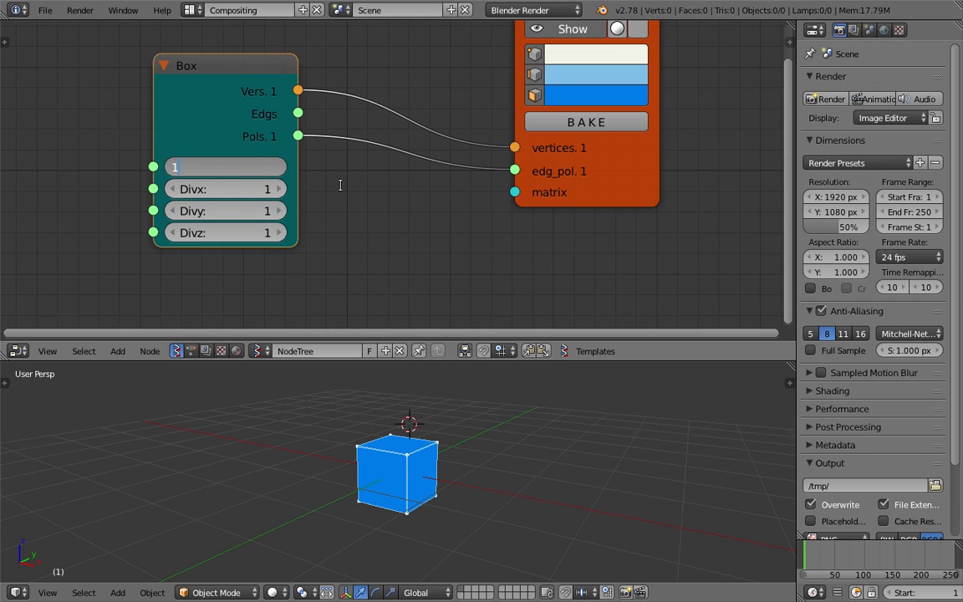
scroll(428, 230, down, 2)
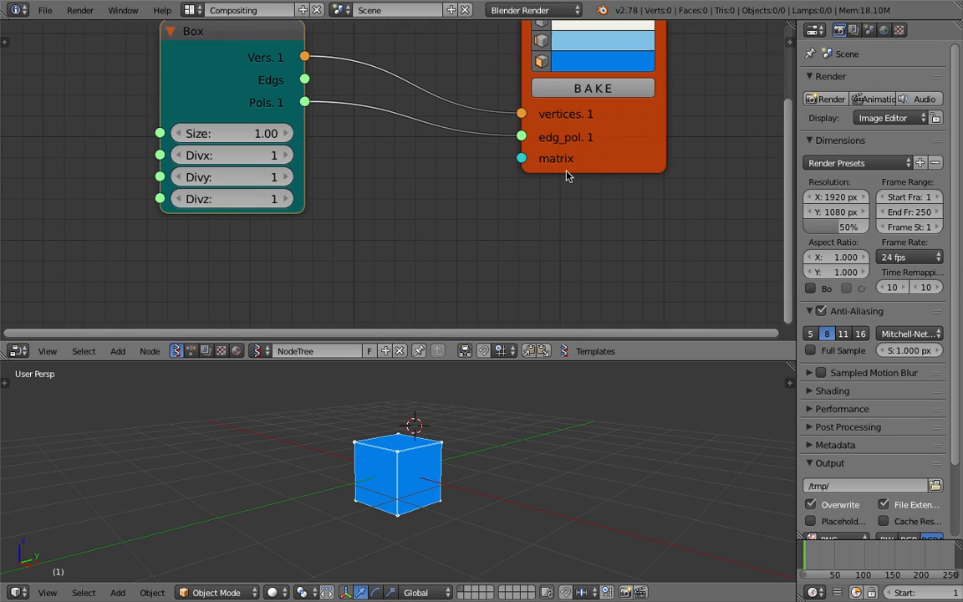
Step: Add a Matrix in node driving the Viewer Draw matrix input and tidy the node layout
key(space)
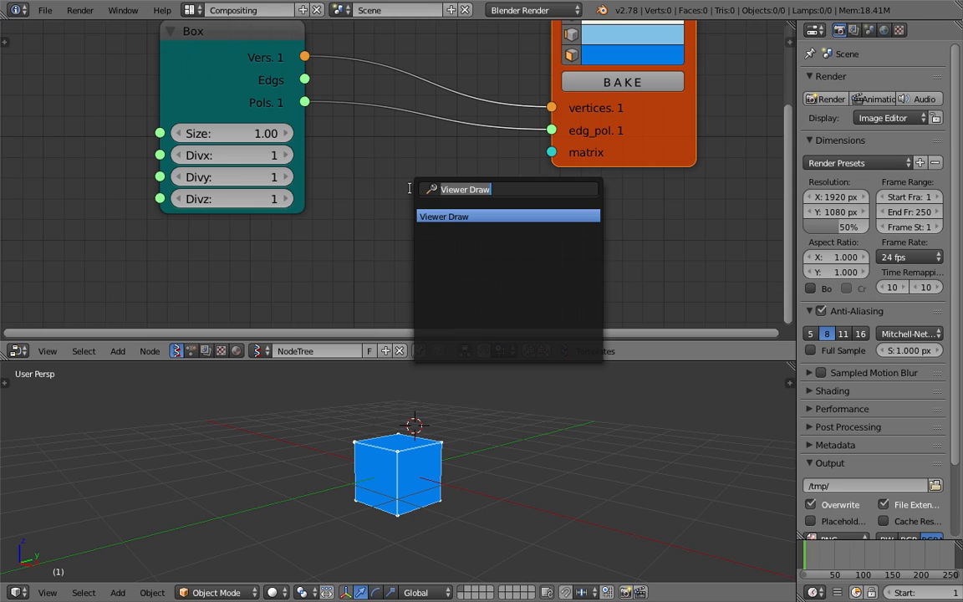
key(Return)
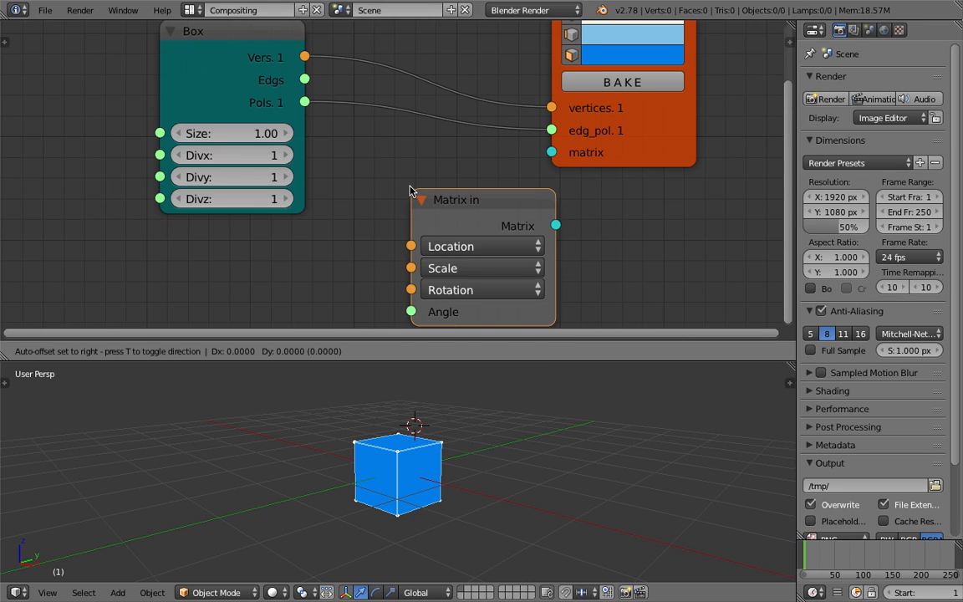
click(379, 165)
drag(521, 198, 552, 153)
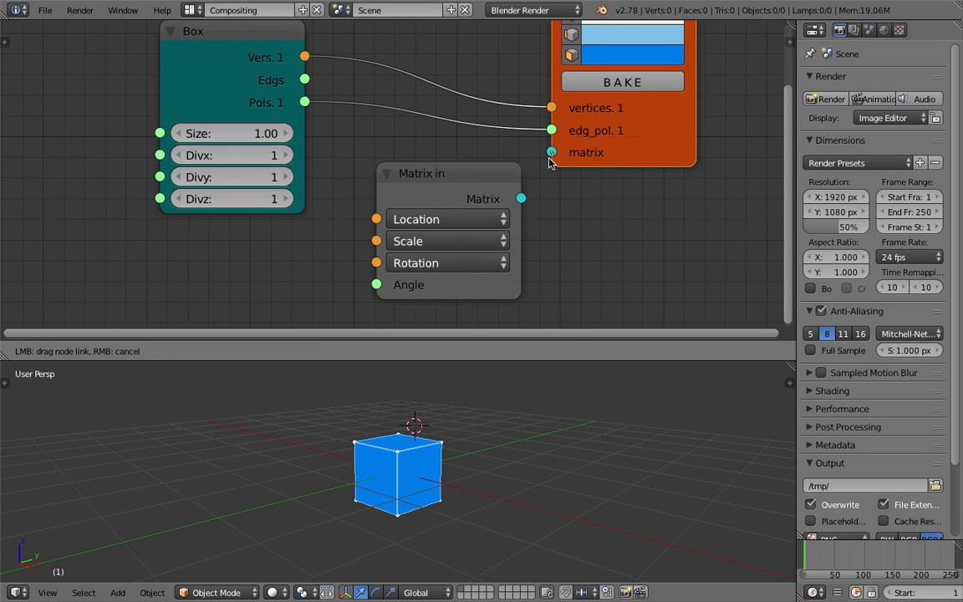
drag(238, 94, 168, 73)
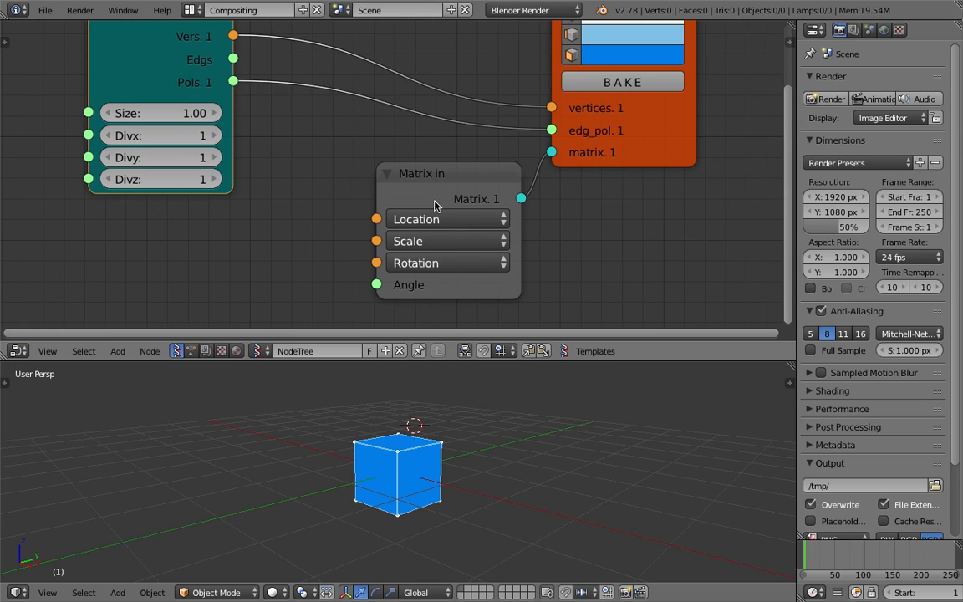
mouse_move(487, 189)
mouse_down()
mouse_move(469, 188)
mouse_move(521, 179)
mouse_up()
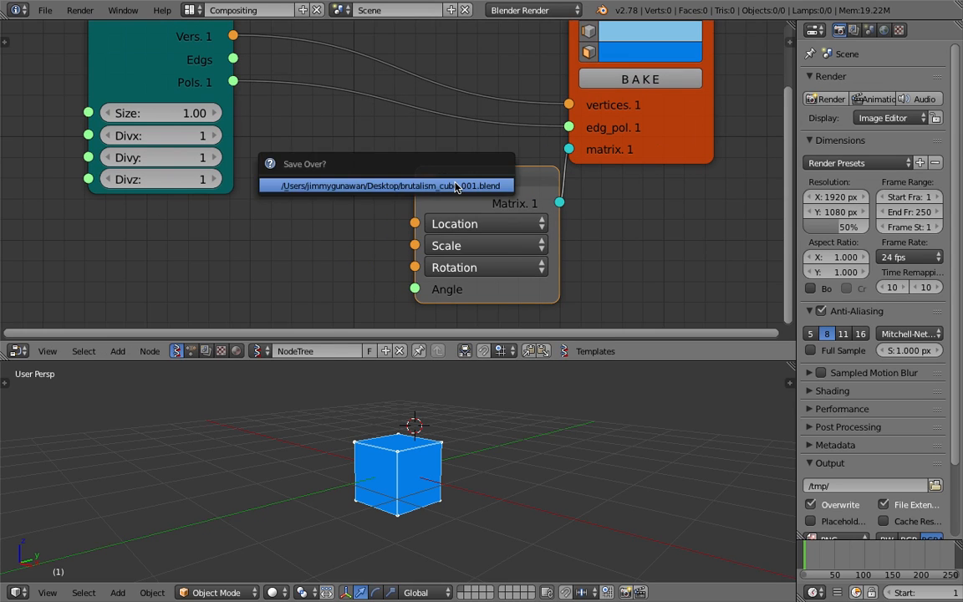
Step: Test a Vector in node on the Matrix Location, dragging X and Y to move the cube
key(alt+space)
text(vec)
click(340, 229)
click(242, 200)
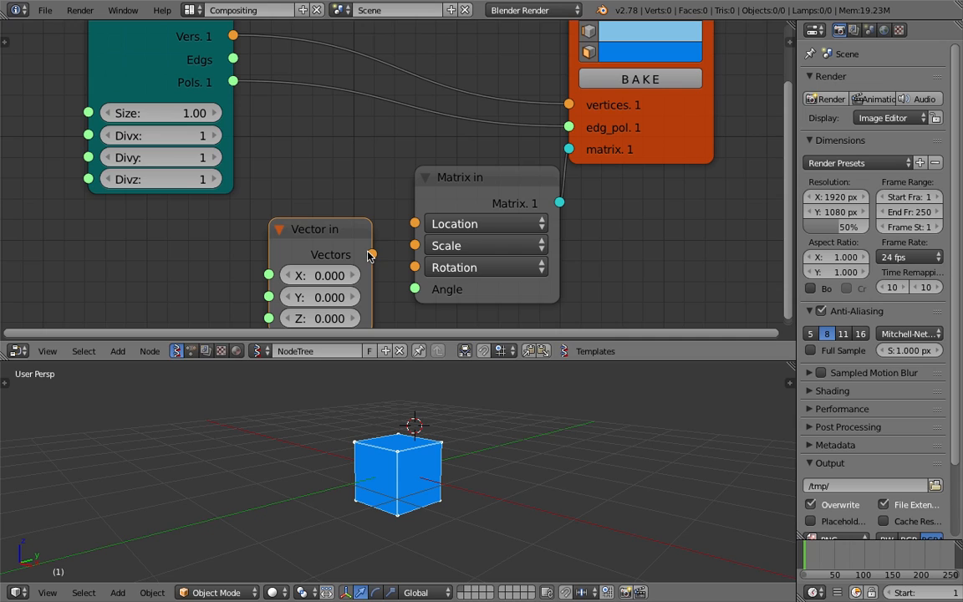
drag(372, 253, 414, 223)
middle_drag(367, 184, 376, 130)
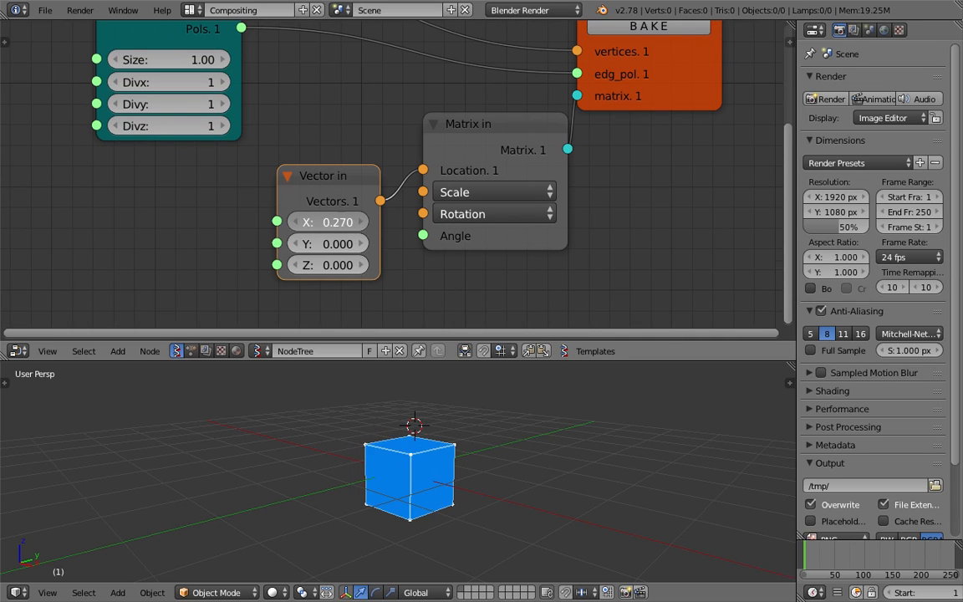
mouse_move(338, 222)
mouse_down()
mouse_move(310, 221)
mouse_move(351, 243)
mouse_up()
drag(326, 190, 211, 203)
drag(466, 157, 455, 190)
drag(630, 107, 700, 97)
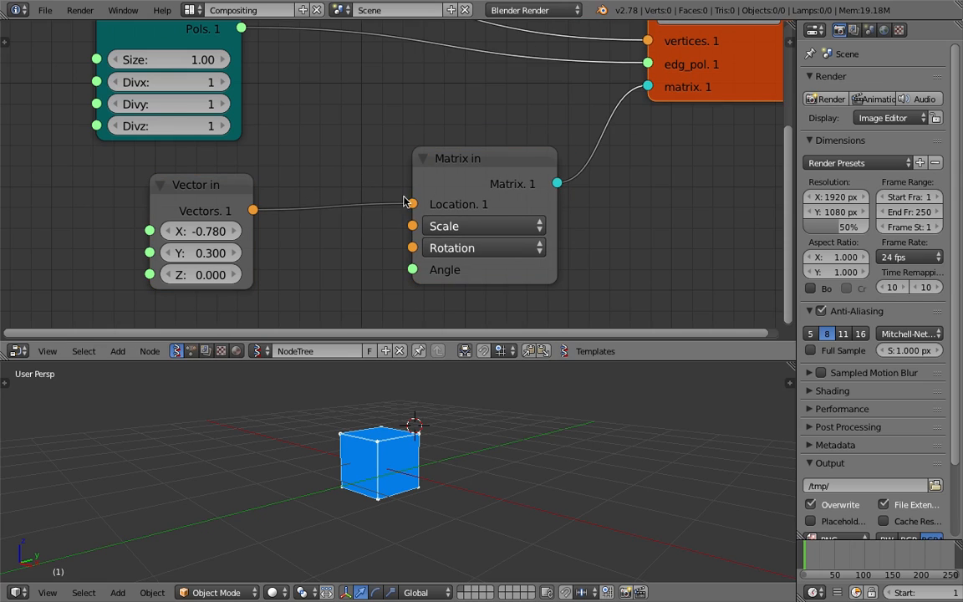
scroll(276, 187, down, 2)
key(x)
key(space)
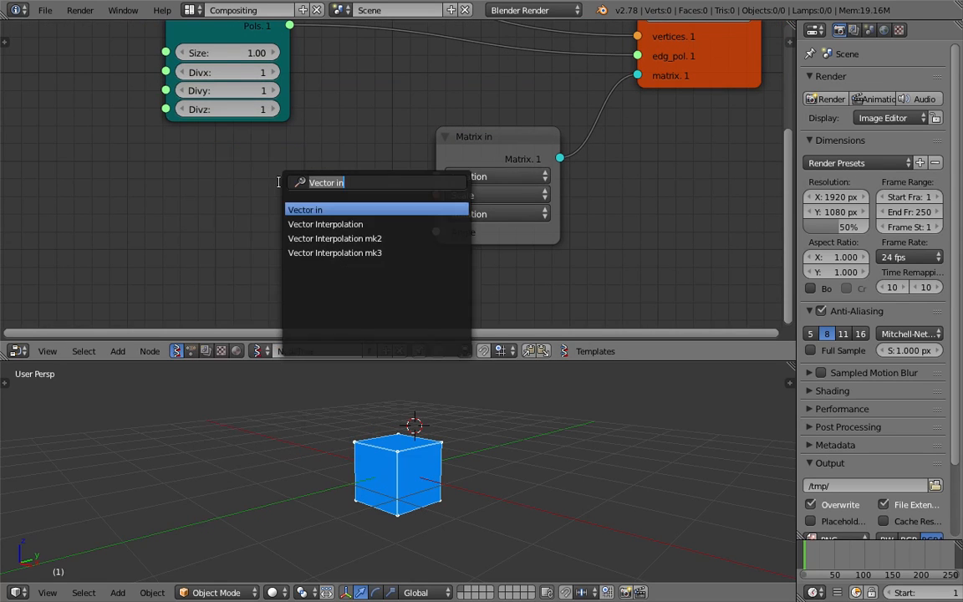
key(Escape)
key(space)
text(list i)
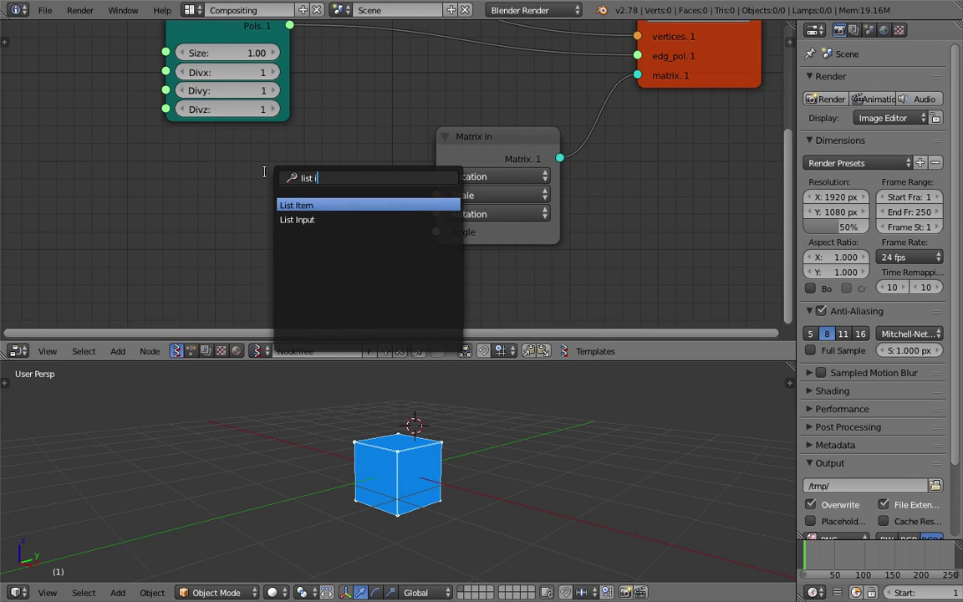
text(n)
key(Return)
click(268, 174)
drag(302, 180, 271, 165)
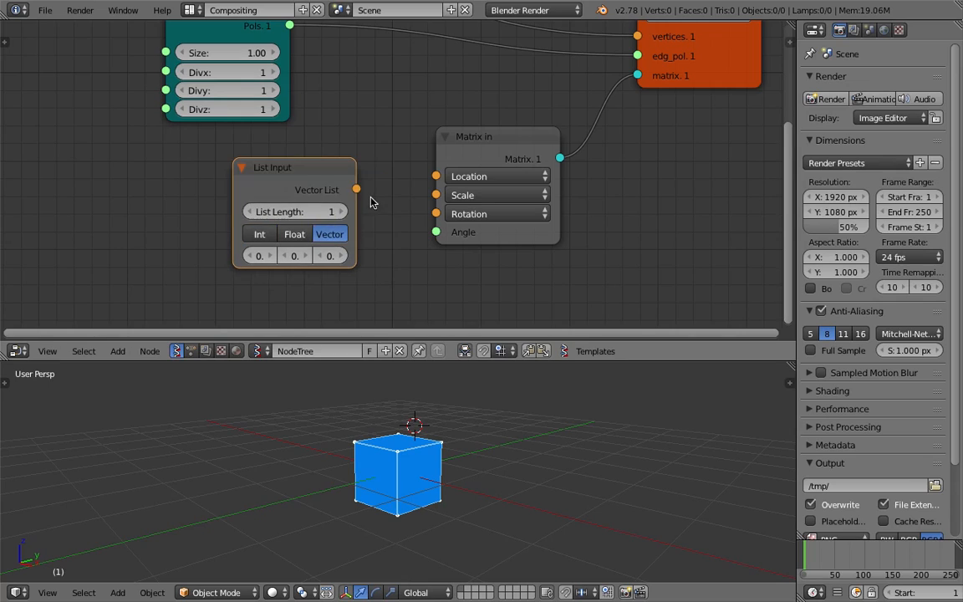
drag(233, 204, 163, 204)
drag(357, 189, 435, 177)
drag(200, 256, 204, 253)
drag(263, 256, 315, 258)
drag(288, 211, 292, 219)
drag(259, 275, 230, 280)
click(337, 213)
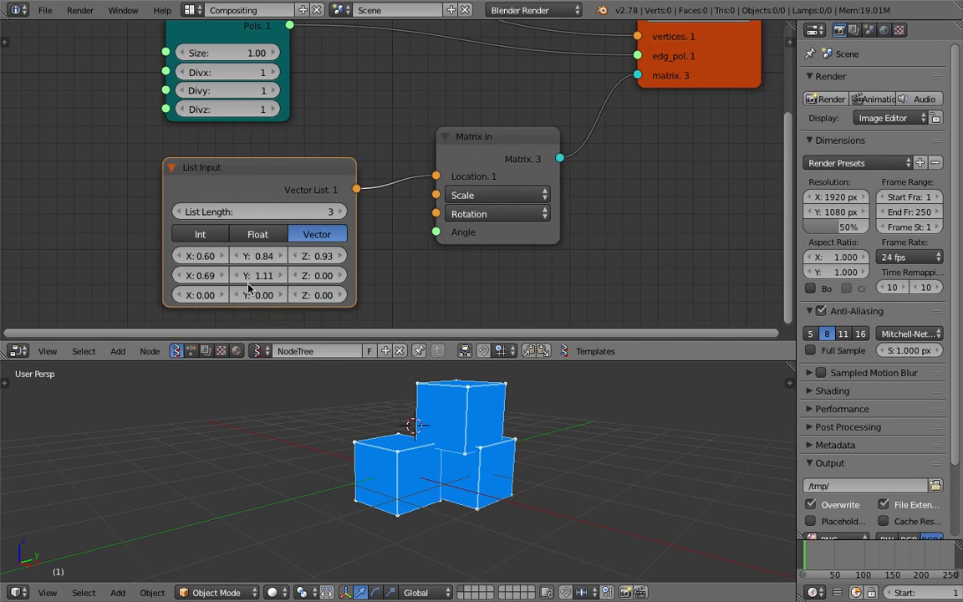
Step: Replace the List Input node with a Random Vector MK2 node
middle_drag(285, 212, 268, 201)
key(x)
key(shift+a)
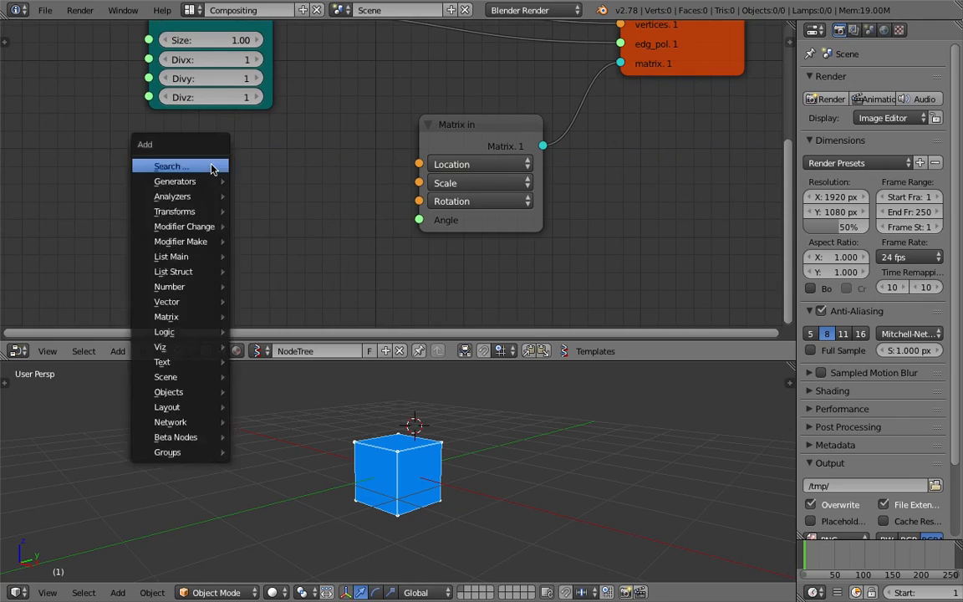
click(210, 165)
text(rango)
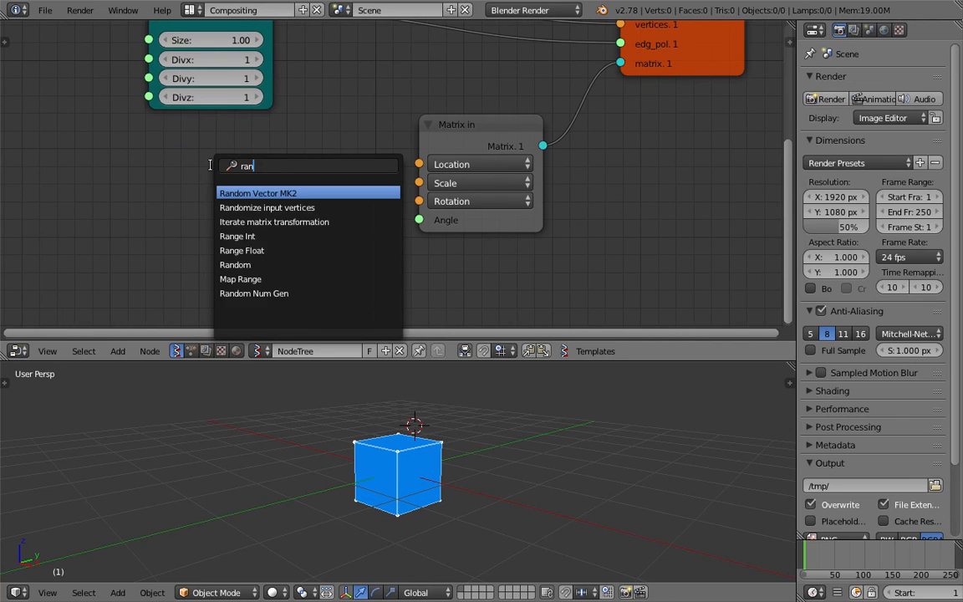
key(Return)
click(334, 215)
Step: Feed Random into Matrix in Location with Count 31, Seed 29 and Scale 2.95, scattering cubes
drag(334, 195, 419, 164)
drag(324, 177, 240, 187)
mouse_move(192, 224)
mouse_down()
mouse_move(242, 223)
mouse_move(250, 240)
mouse_move(219, 241)
mouse_up()
drag(200, 211, 111, 213)
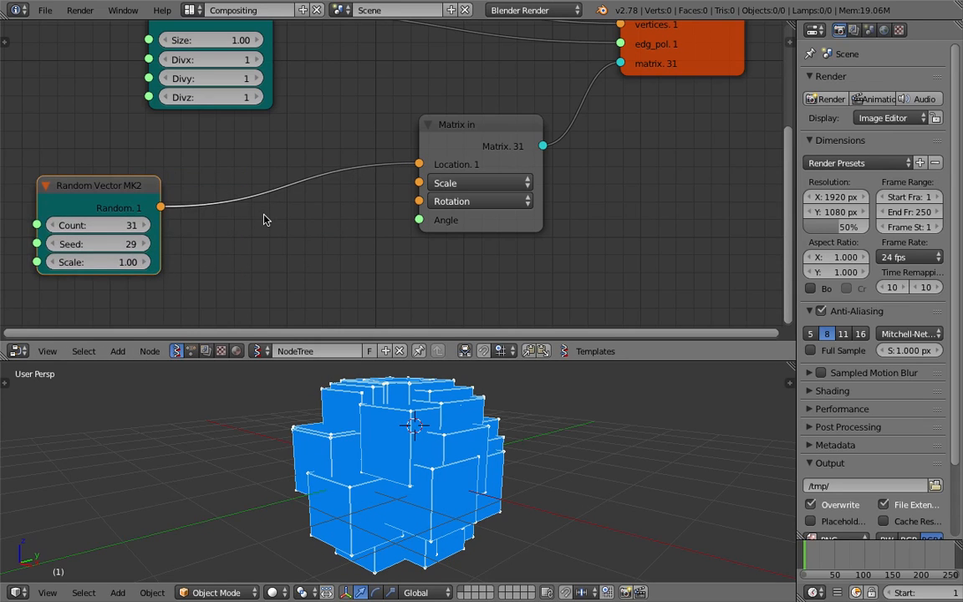
key(ctrl+f)
key(Return)
drag(156, 213, 608, 460)
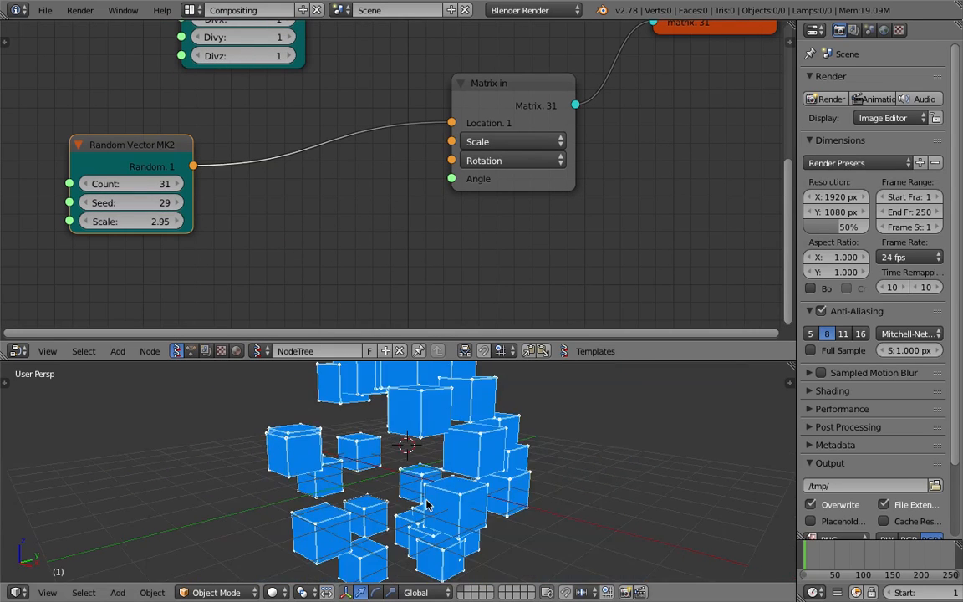
middle_drag(608, 461, 535, 418)
Step: Insert Randomize input vertices on the Random→Location link with X/Y/Z amplitude 1.98 and seed 45
key(ctrl+f)
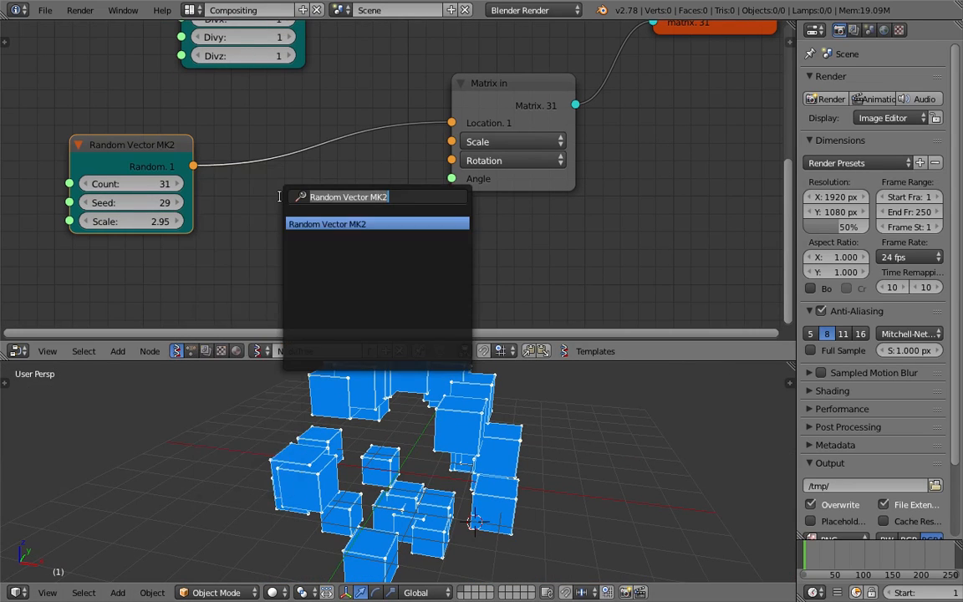
text(random)
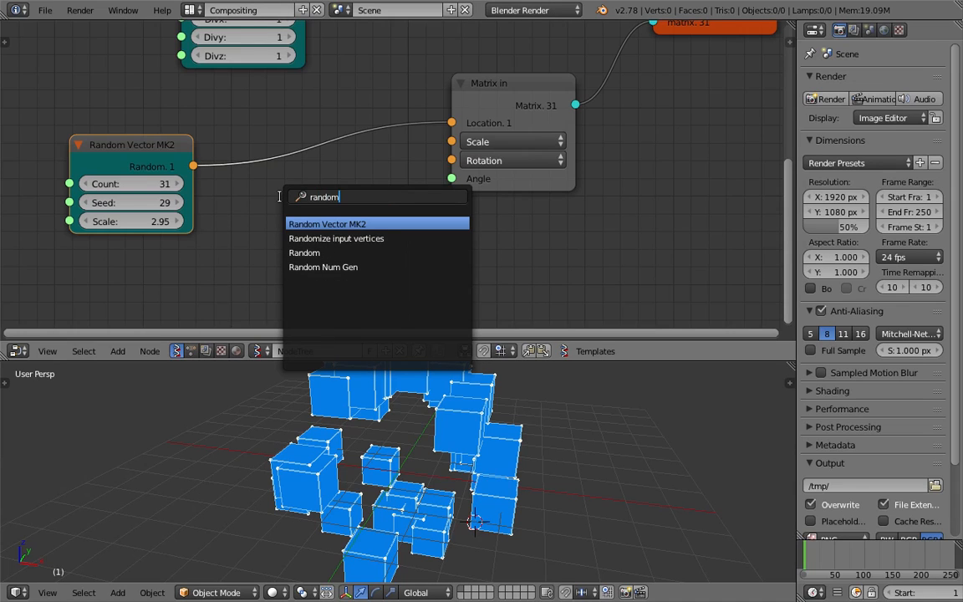
key(Down)
key(Return)
click(259, 130)
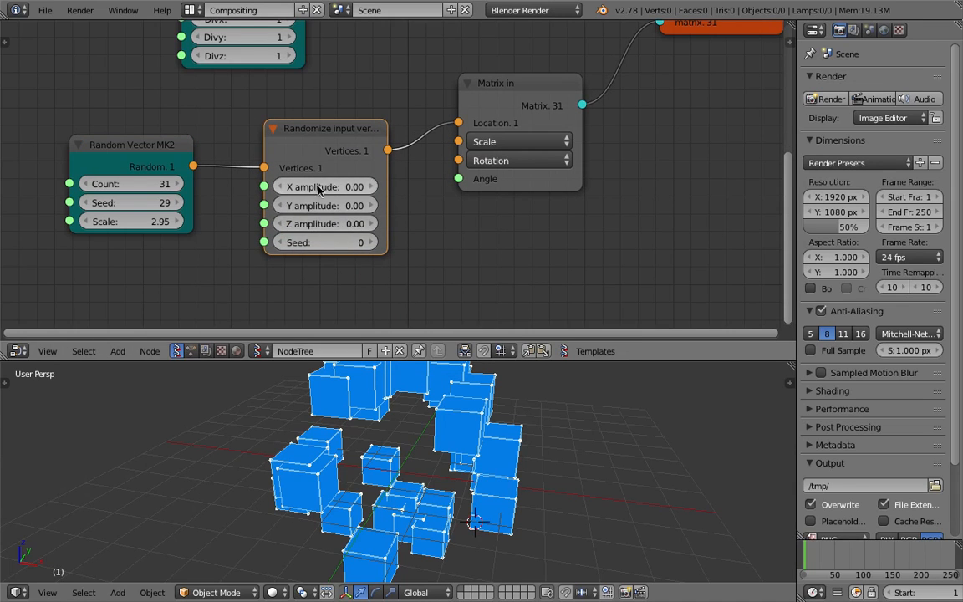
drag(322, 187, 364, 187)
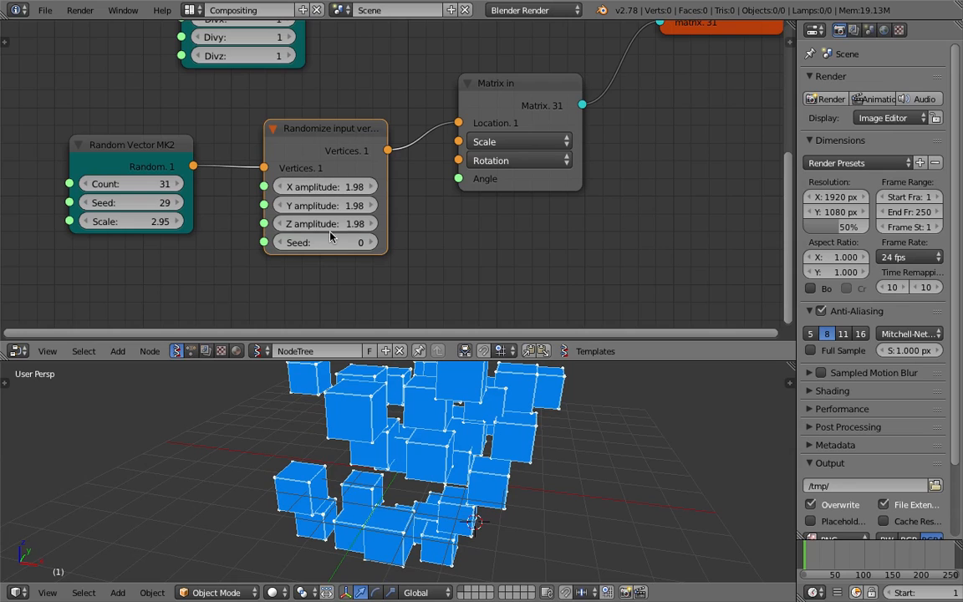
drag(330, 241, 368, 241)
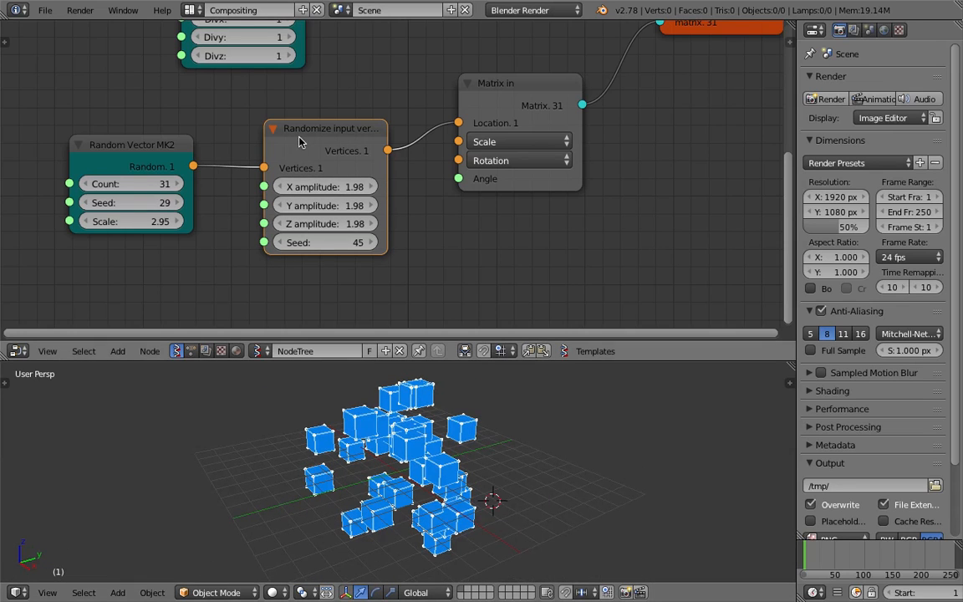
drag(493, 107, 552, 109)
scroll(598, 76, down, 1)
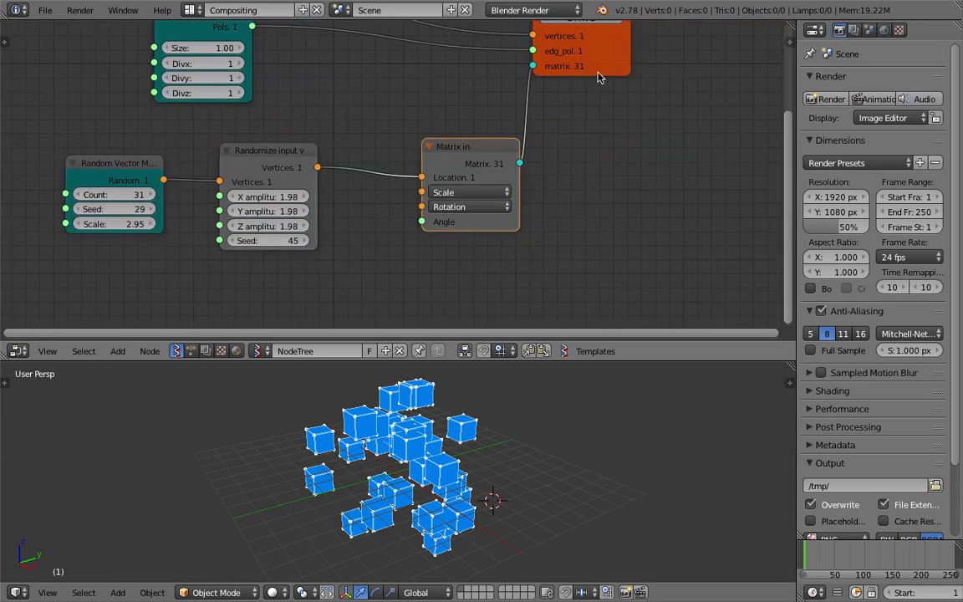
Step: Replace the Randomize input vertices node with a Random Vector MK2 node feeding Matrix in Scale
key(x)
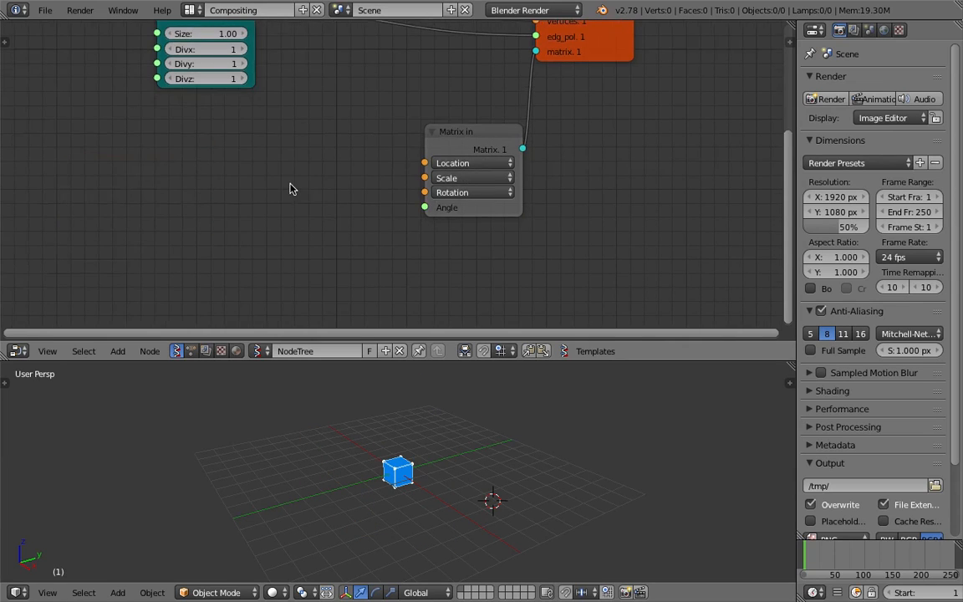
scroll(284, 179, up, 2)
drag(468, 167, 413, 105)
scroll(434, 207, up, 1)
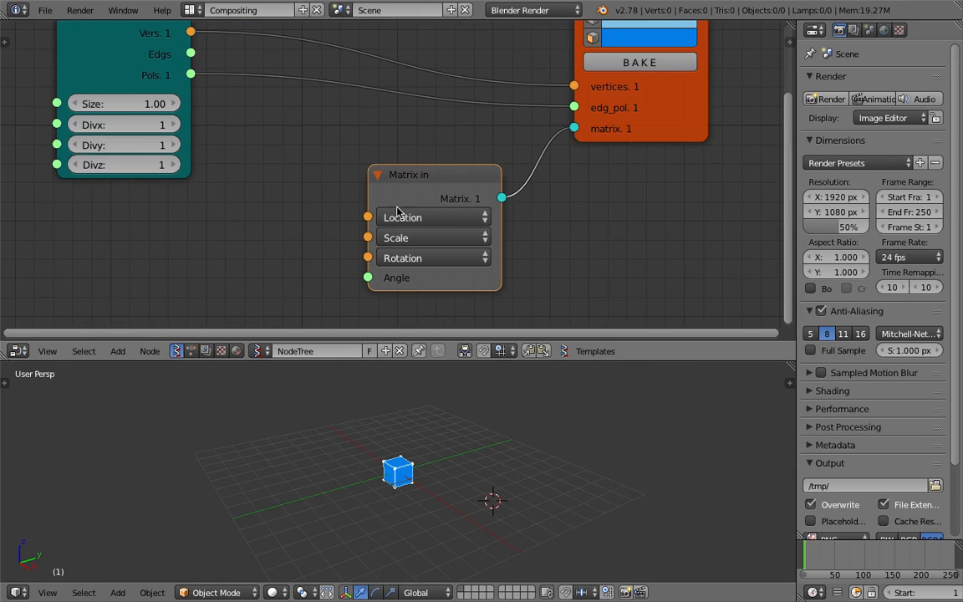
scroll(382, 215, down, 1)
middle_drag(382, 215, 409, 201)
click(409, 201)
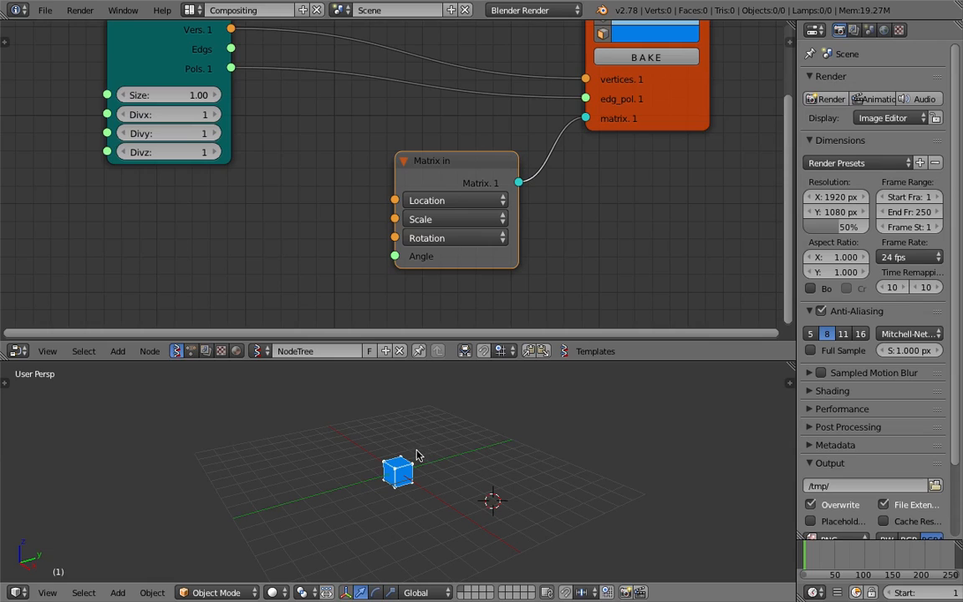
click(416, 452)
key(space)
text(ra)
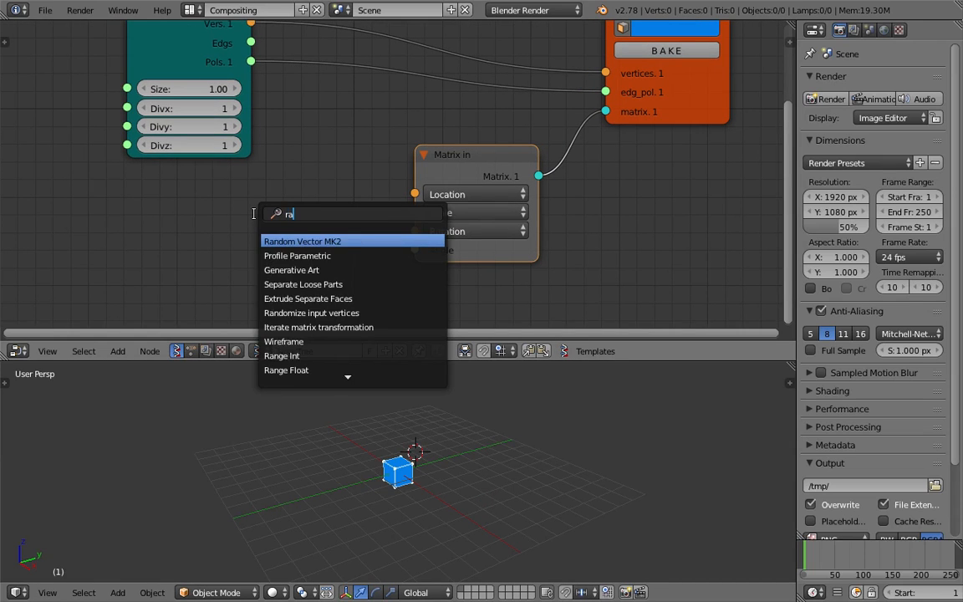
text(ngom)
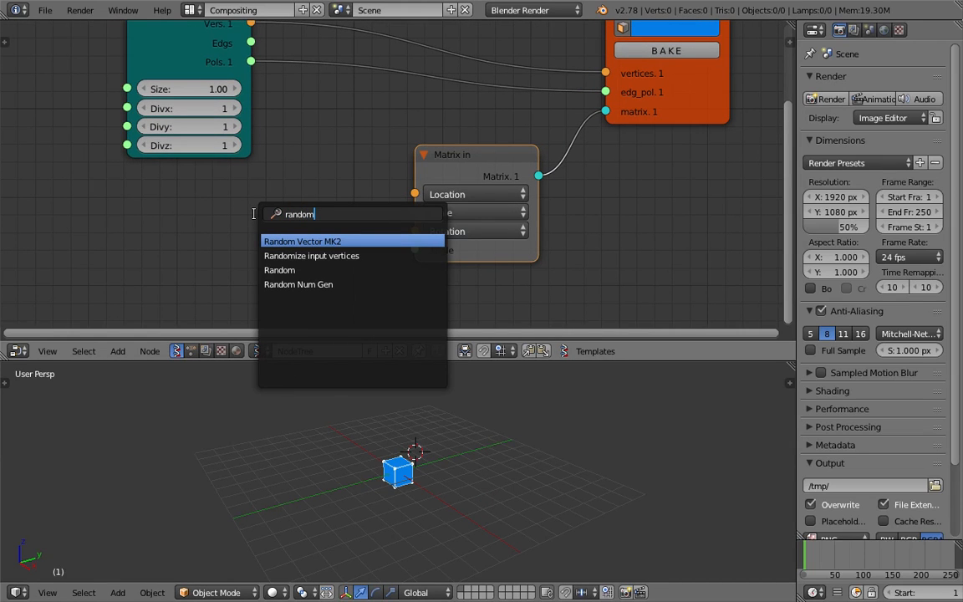
key(Return)
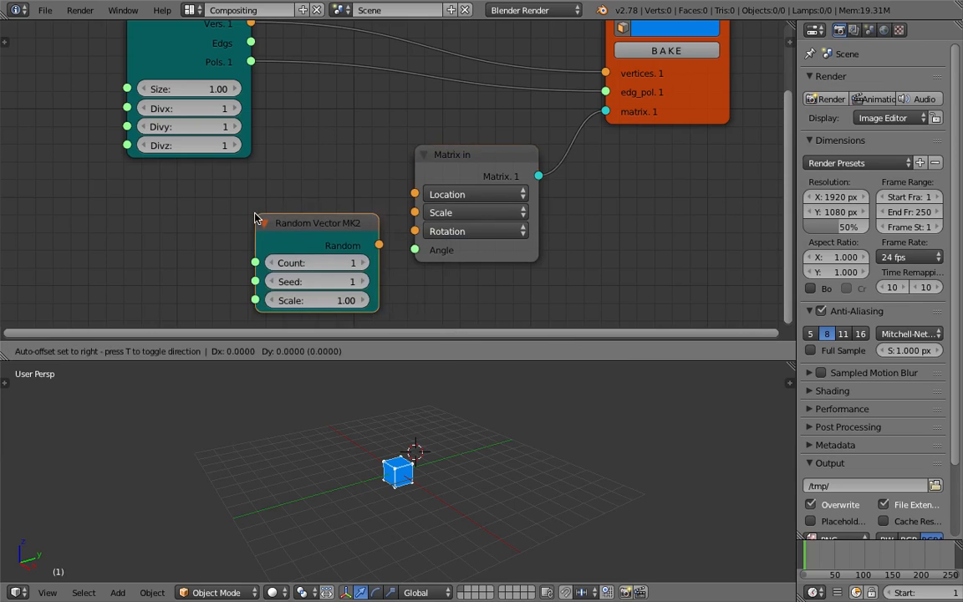
click(270, 238)
drag(288, 226, 414, 213)
scroll(481, 474, up, 4)
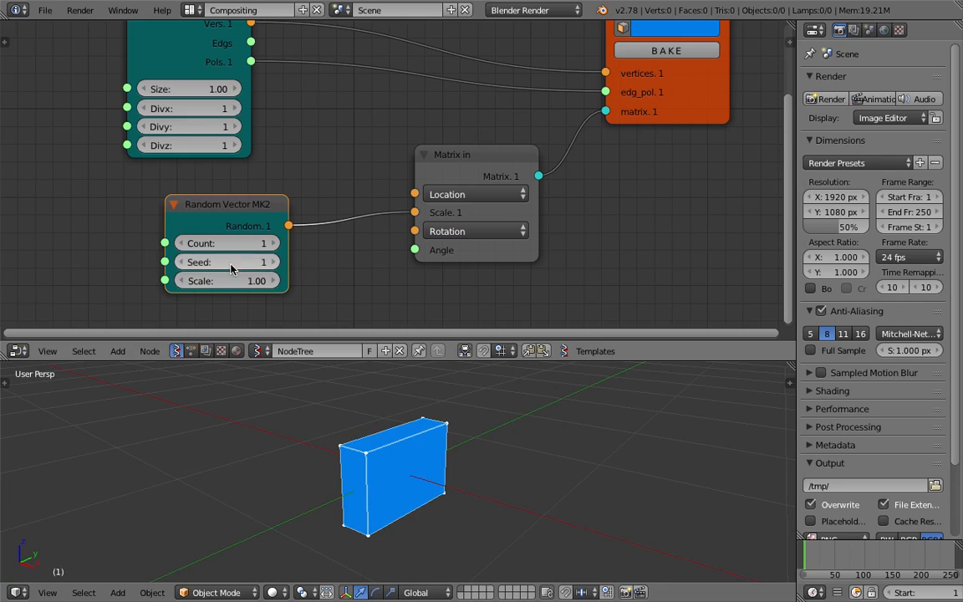
Step: Tune the random Seed to 355 and random Scale to 1.75 to reshape the box
drag(233, 261, 276, 261)
drag(226, 281, 251, 281)
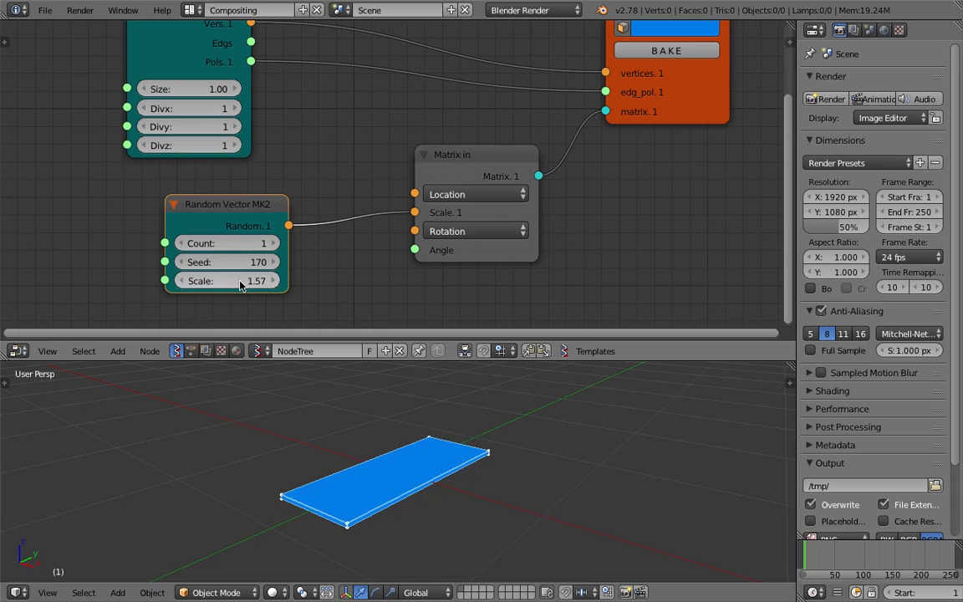
drag(226, 281, 251, 280)
mouse_move(434, 422)
middle_down()
mouse_move(279, 445)
mouse_move(381, 441)
middle_up()
mouse_move(248, 281)
mouse_down()
mouse_move(276, 281)
mouse_move(234, 281)
mouse_up()
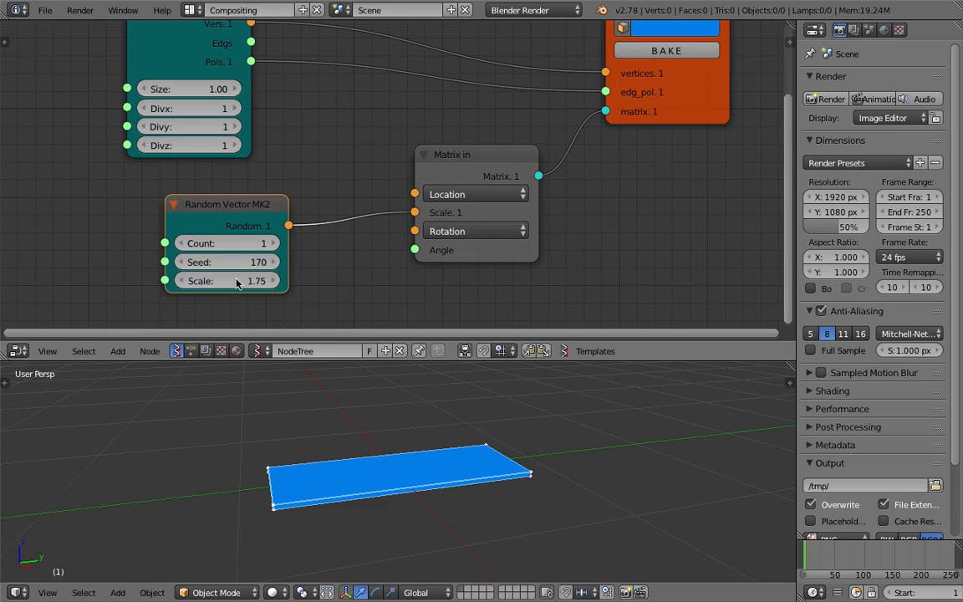
middle_drag(383, 454, 288, 279)
drag(247, 263, 276, 262)
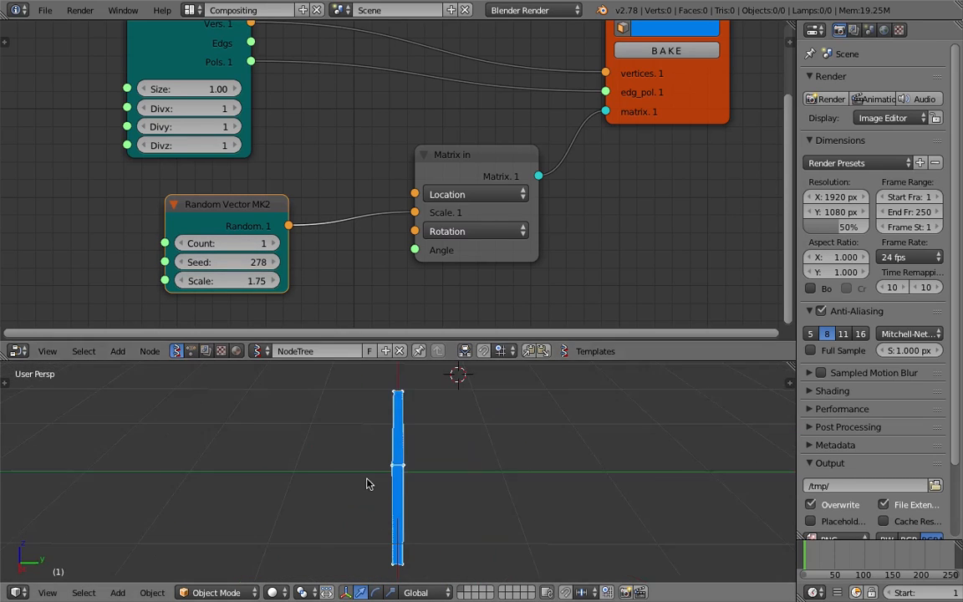
scroll(365, 206, down, 1)
Step: Raise the random Count to 64 so the boxes cluster into a blocky sphere
middle_drag(364, 205, 341, 196)
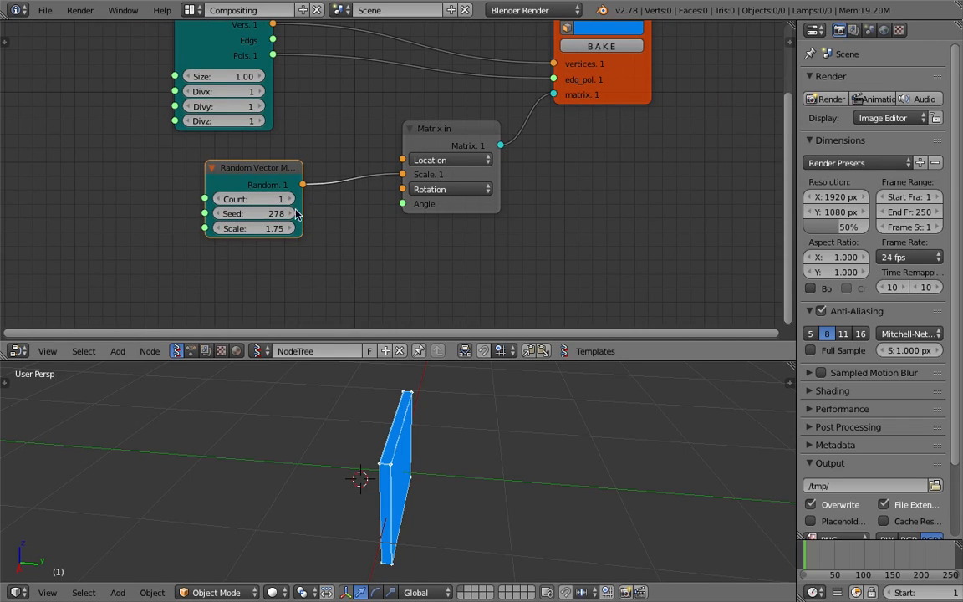
drag(250, 198, 307, 243)
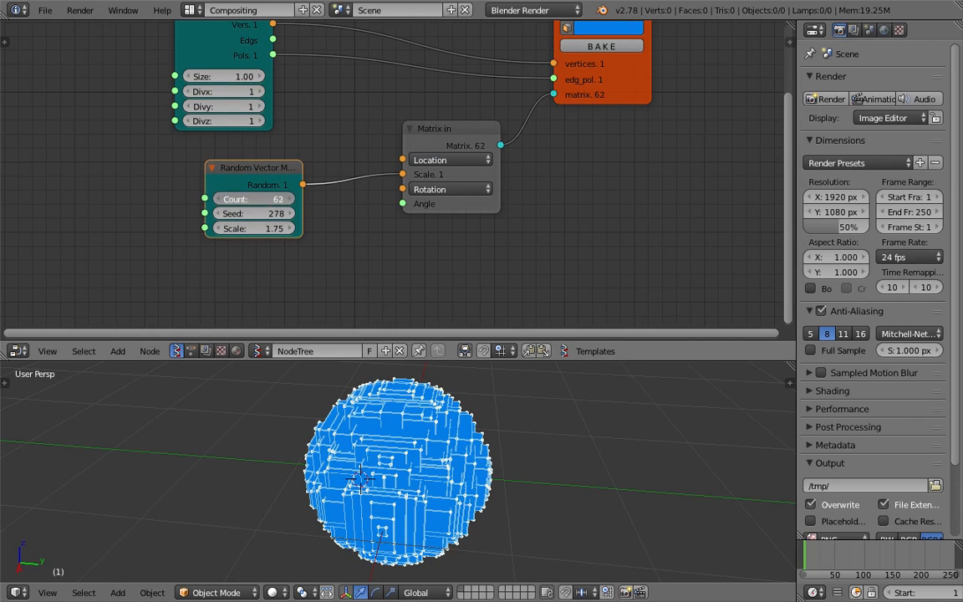
middle_drag(598, 391, 398, 451)
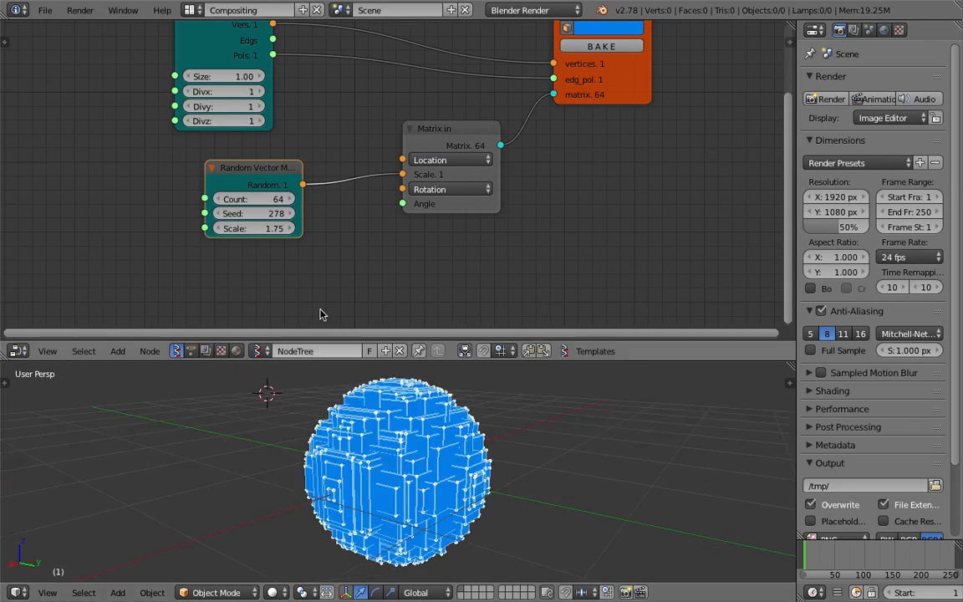
drag(251, 214, 297, 242)
middle_drag(535, 417, 457, 423)
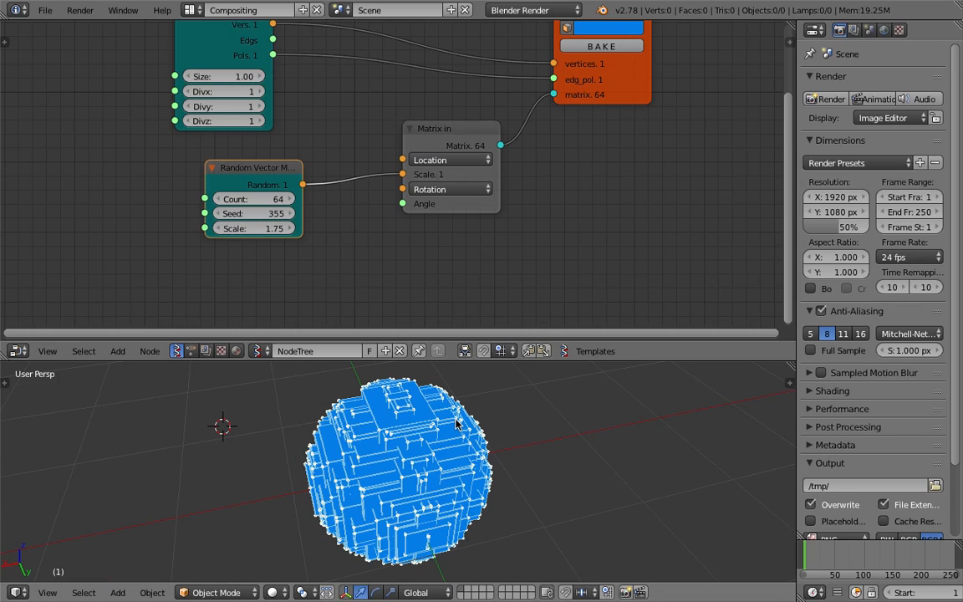
drag(472, 360, 711, 261)
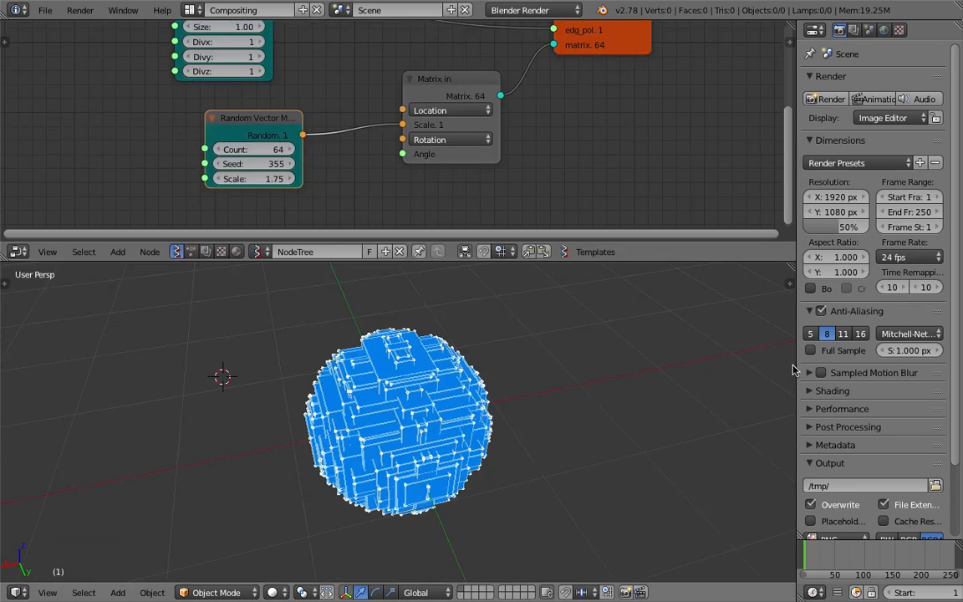
scroll(692, 407, down, 4)
scroll(692, 407, up, 4)
Step: Enable Ambient Occlusion in the viewport sidebar Shading panel, leaving matcap off
click(787, 285)
scroll(738, 431, down, 4)
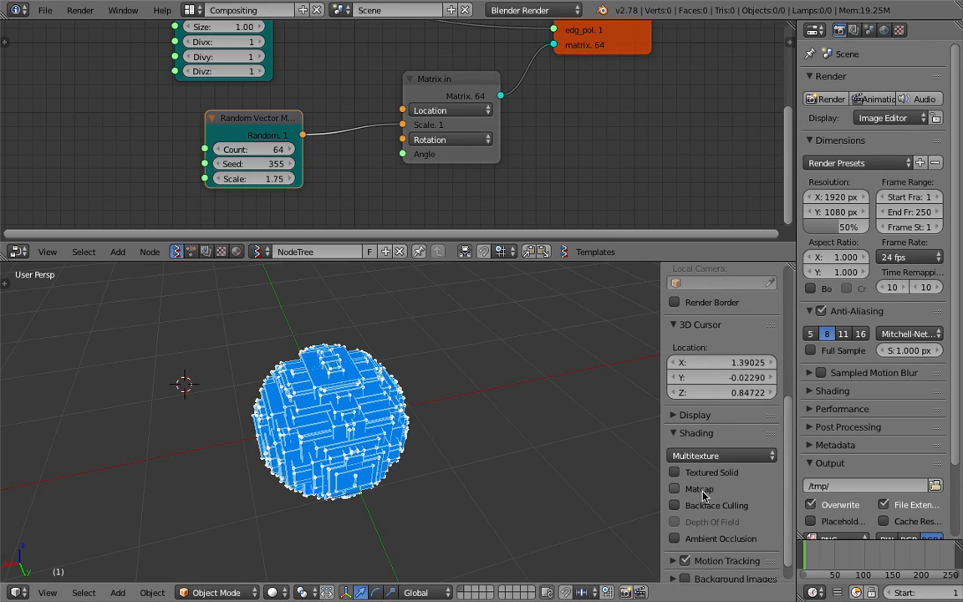
click(674, 489)
click(674, 538)
middle_drag(644, 511, 478, 361)
scroll(476, 351, up, 3)
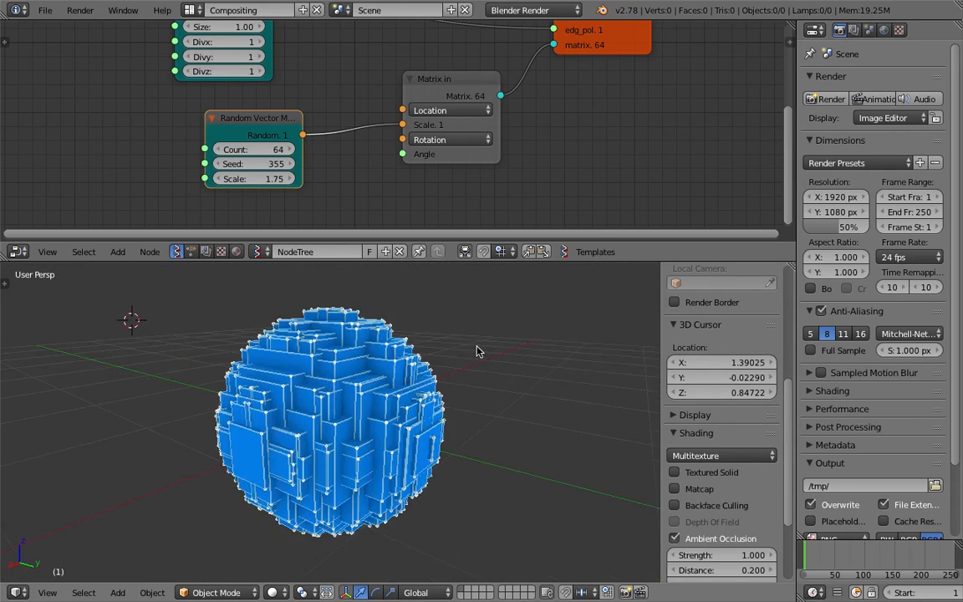
Step: Turn off vertex display in the Viewer Draw node, save, and inspect the sphere
middle_drag(595, 68, 534, 129)
click(505, 32)
key(ctrl+s)
middle_drag(351, 368, 468, 354)
middle_drag(532, 65, 515, 94)
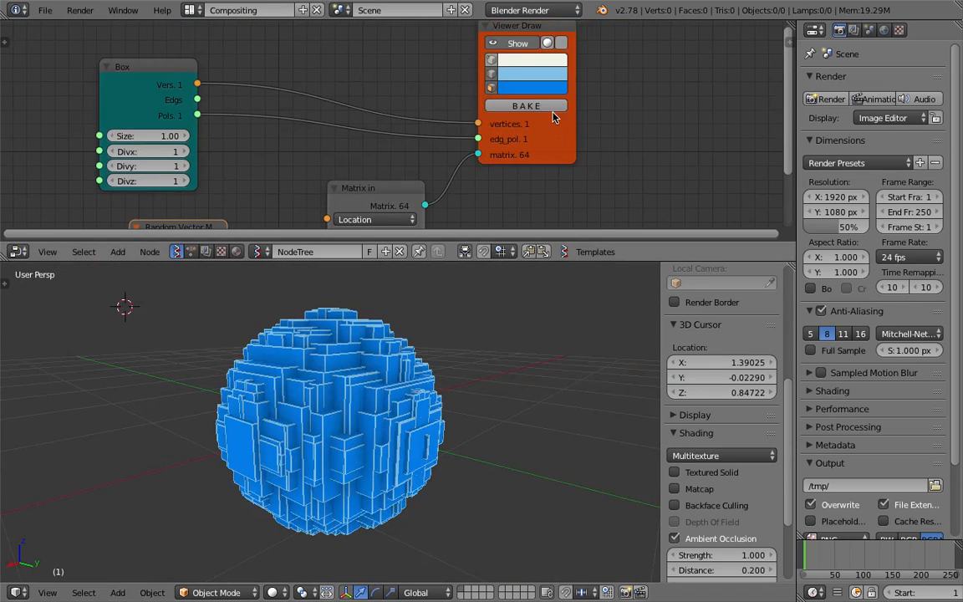
mouse_move(351, 317)
middle_down()
mouse_move(413, 326)
mouse_move(508, 412)
middle_up()
scroll(507, 411, up, 5)
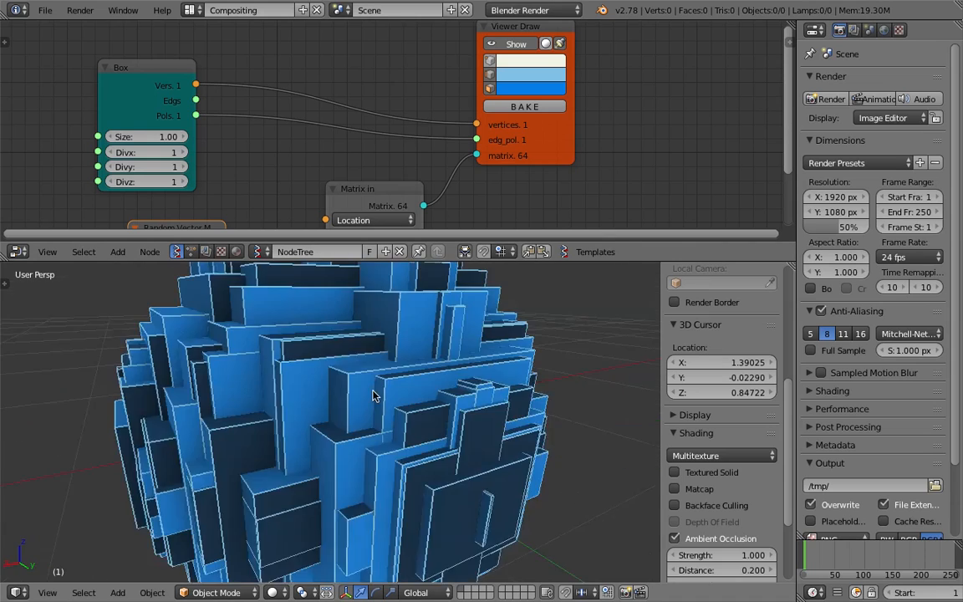
mouse_move(376, 391)
middle_down()
mouse_move(297, 376)
mouse_move(354, 454)
mouse_move(255, 403)
middle_up()
scroll(354, 454, down, 5)
middle_drag(383, 55, 388, 64)
middle_drag(436, 133, 186, 108)
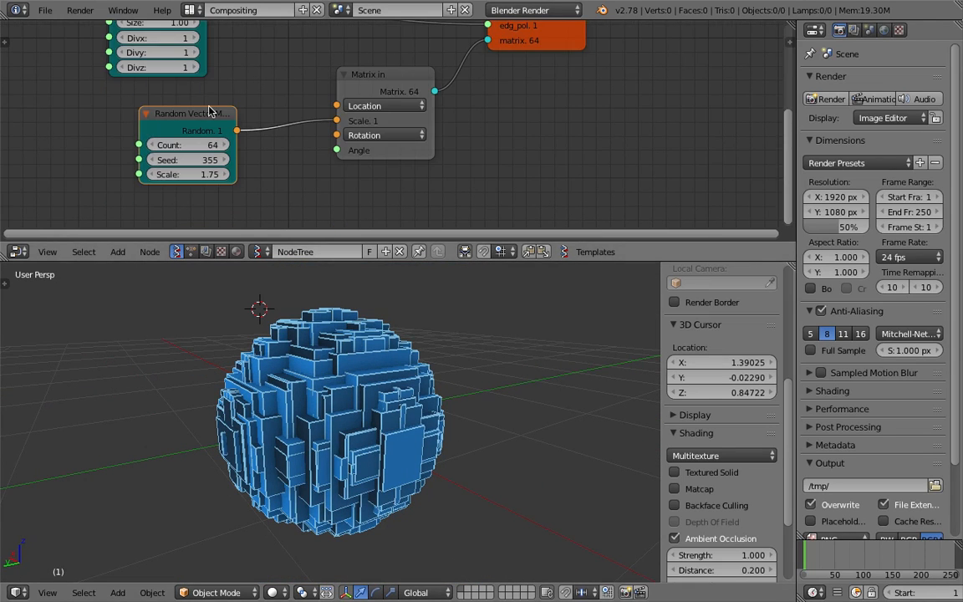
Step: Insert Vector out and Vector in nodes on the link between Random Vector and Matrix in
drag(187, 109, 100, 117)
scroll(244, 140, up, 1)
key(ctrl+s)
click(244, 138)
drag(468, 52, 506, 70)
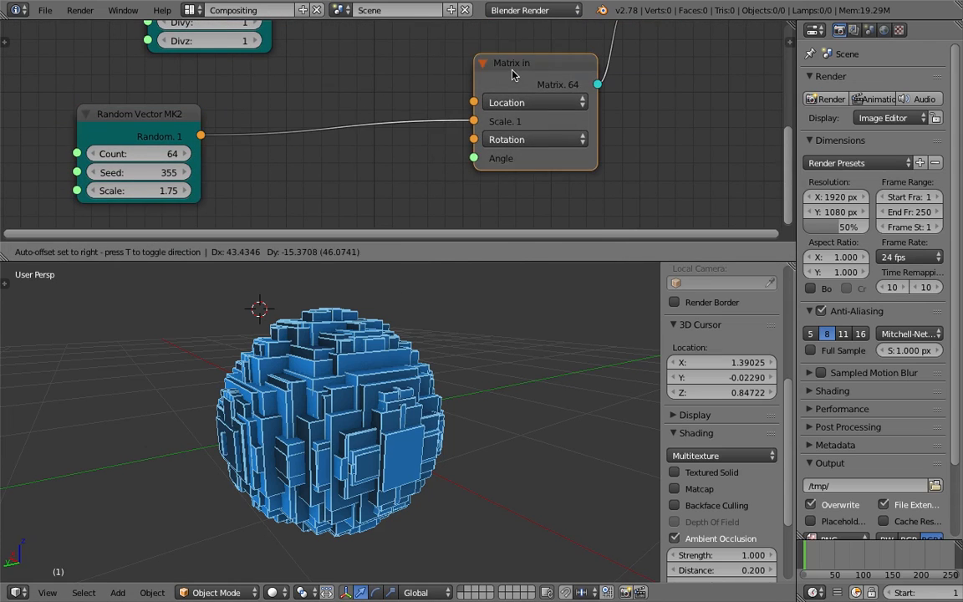
key(space)
text(vector o)
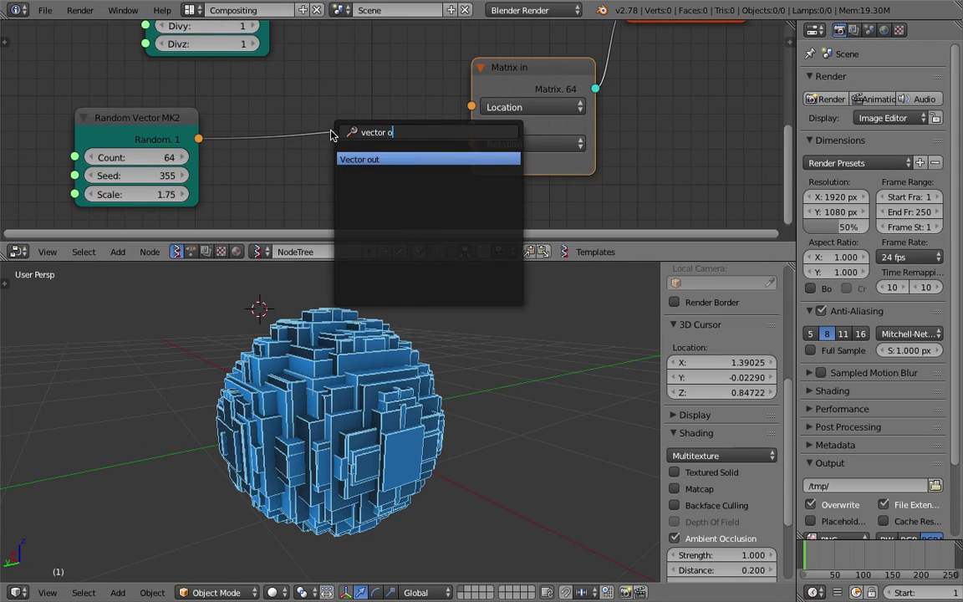
key(Return)
click(267, 125)
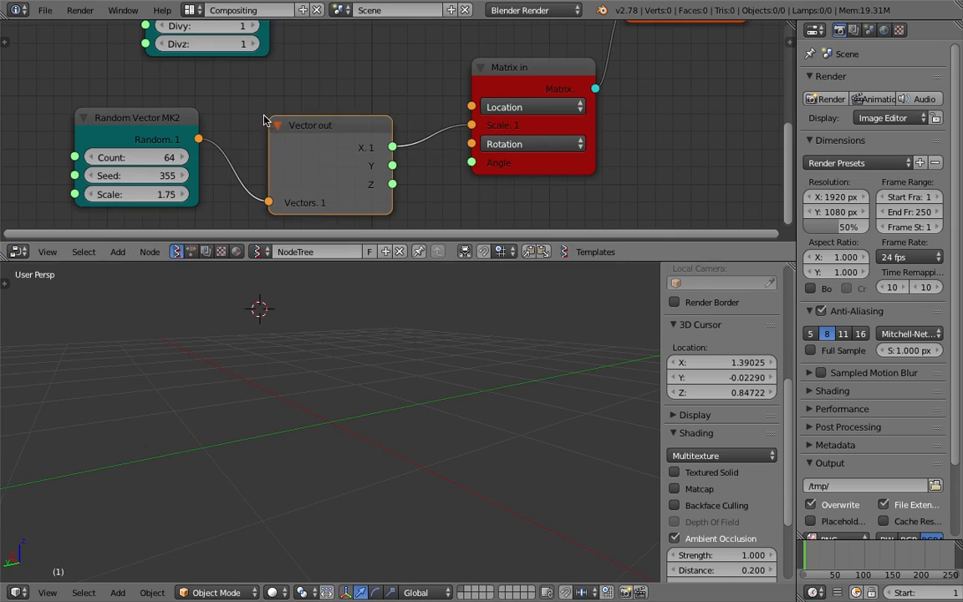
key(space)
text(vector i)
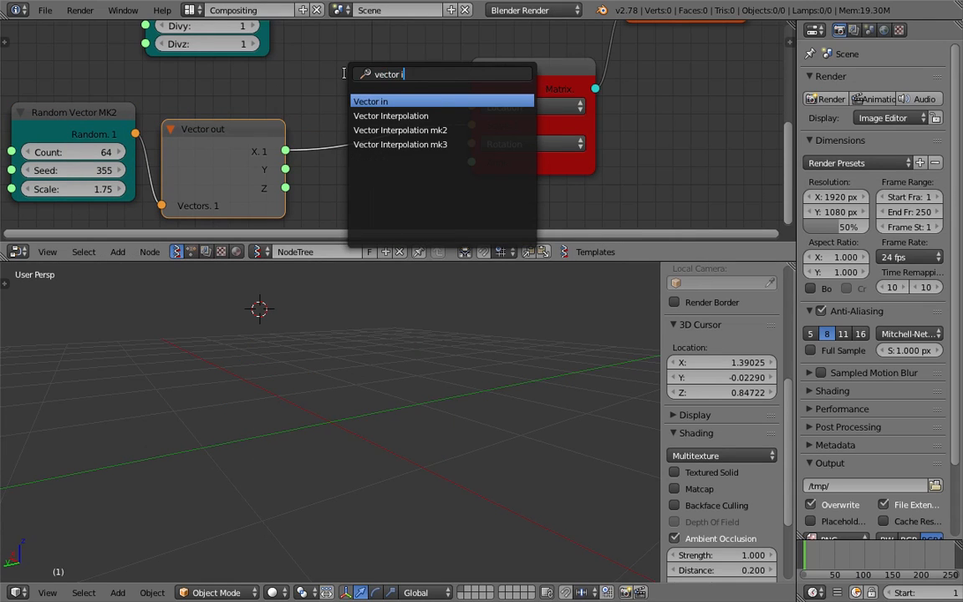
key(Return)
click(383, 109)
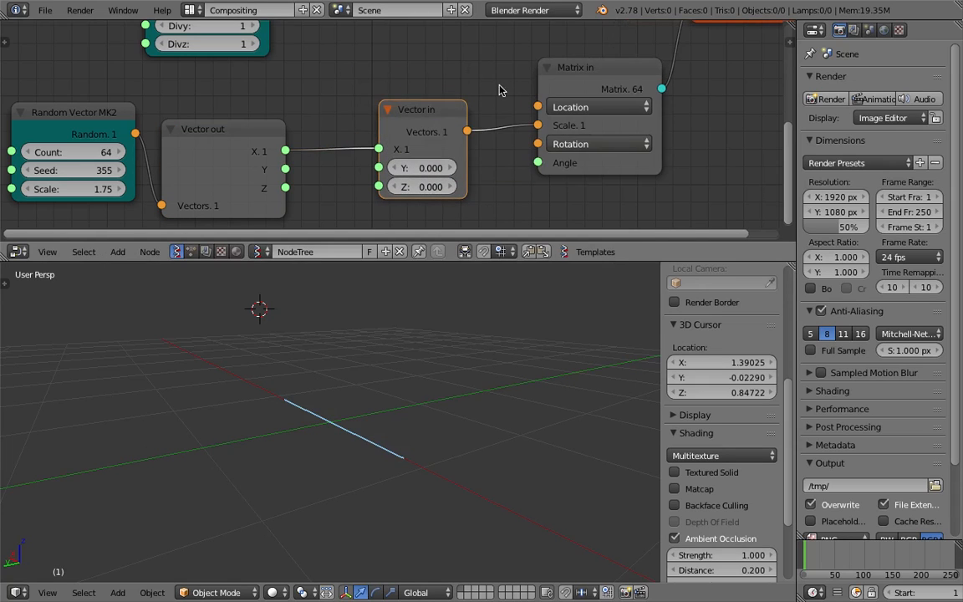
Step: Add a Math node set to Absolute on the X link and duplicate it twice for Y and Z
key(space)
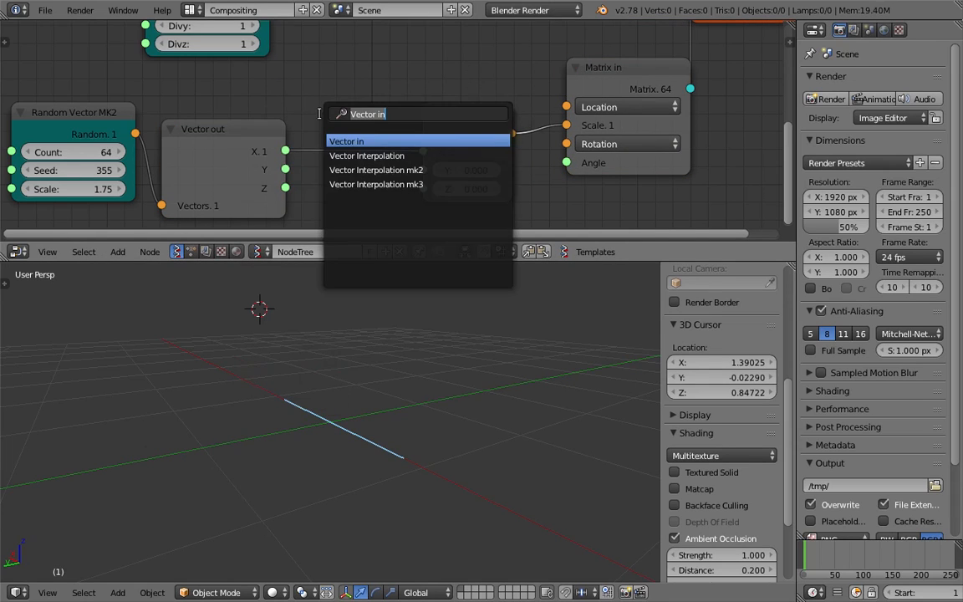
text(th)
key(Return)
click(464, 176)
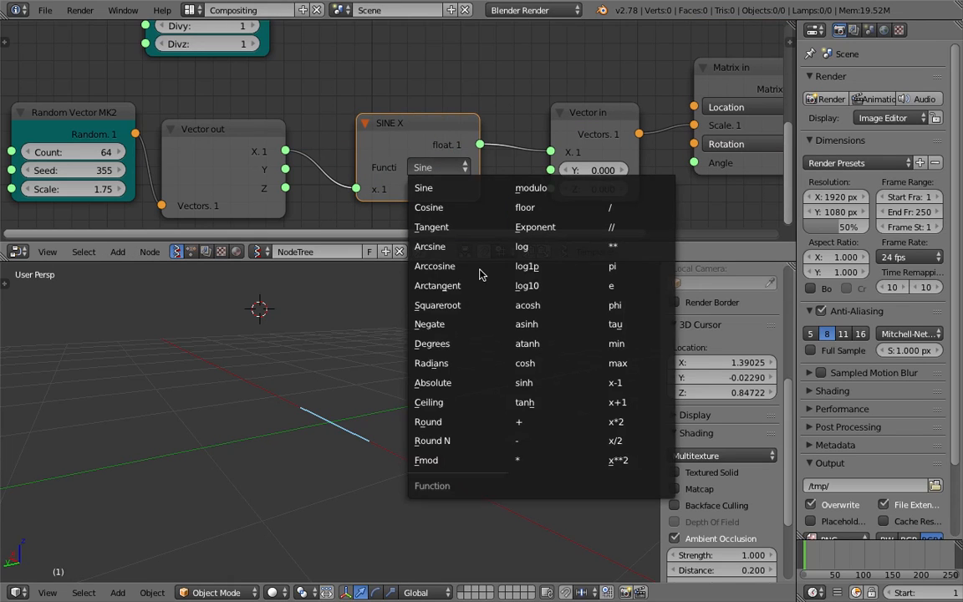
click(451, 382)
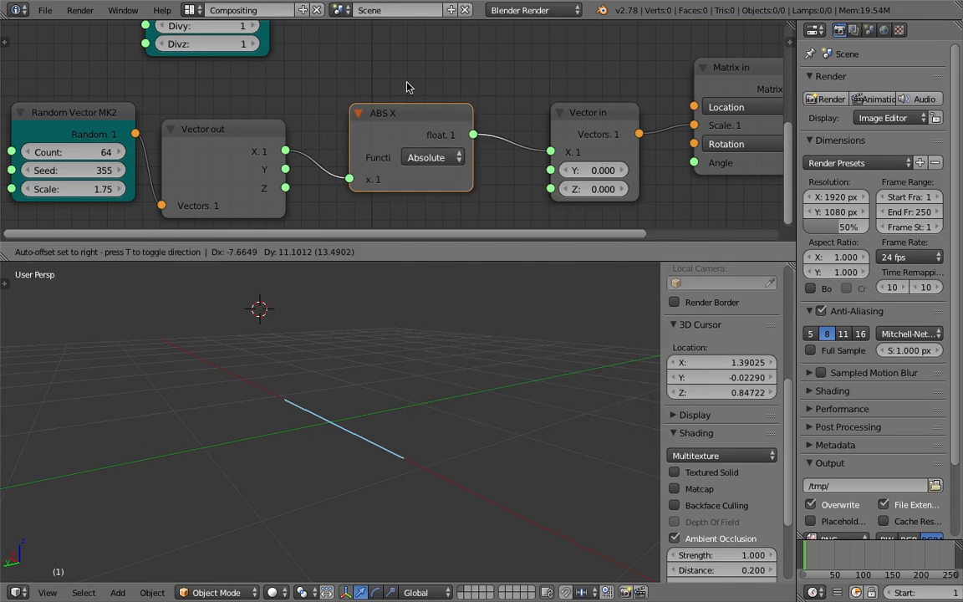
key(shift+d)
scroll(401, 167, down, 2)
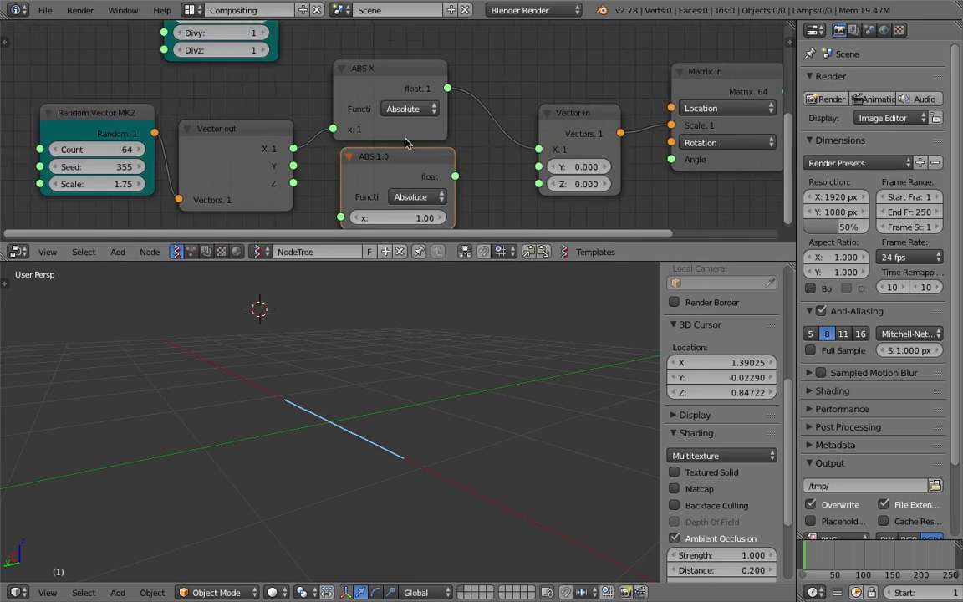
click(403, 164)
key(shift+d)
click(404, 174)
Step: Wire Vector out Y and Z through the absolute copies into Vector in Y and Z
drag(307, 107, 348, 151)
drag(445, 116, 517, 107)
drag(447, 194, 518, 123)
drag(307, 122, 334, 148)
drag(350, 189, 349, 194)
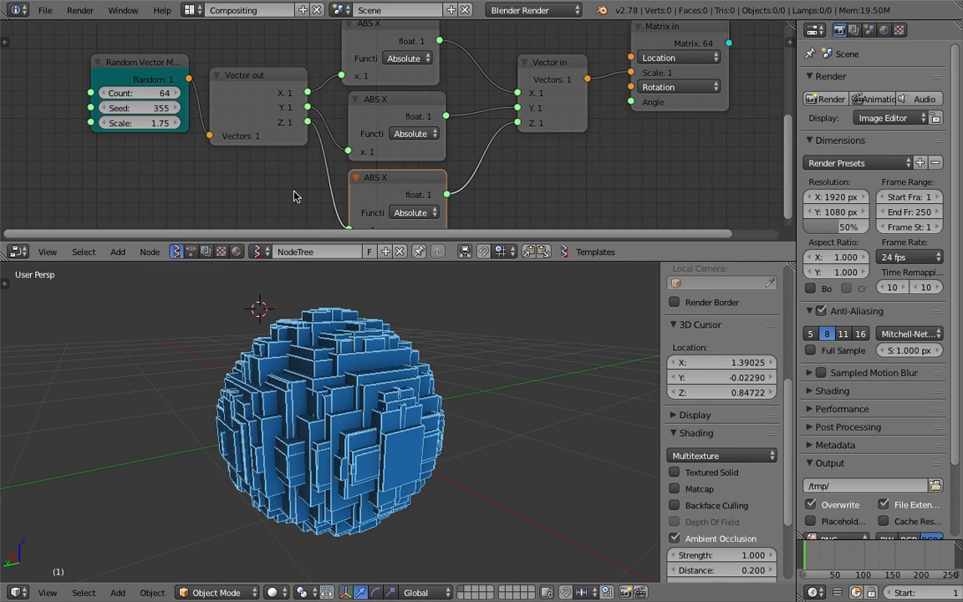
click(415, 420)
mouse_move(440, 405)
middle_down()
mouse_move(178, 349)
mouse_move(61, 391)
mouse_move(310, 434)
middle_up()
click(478, 392)
middle_drag(477, 393, 527, 359)
Step: Save the file under a new incremented version name
click(45, 10)
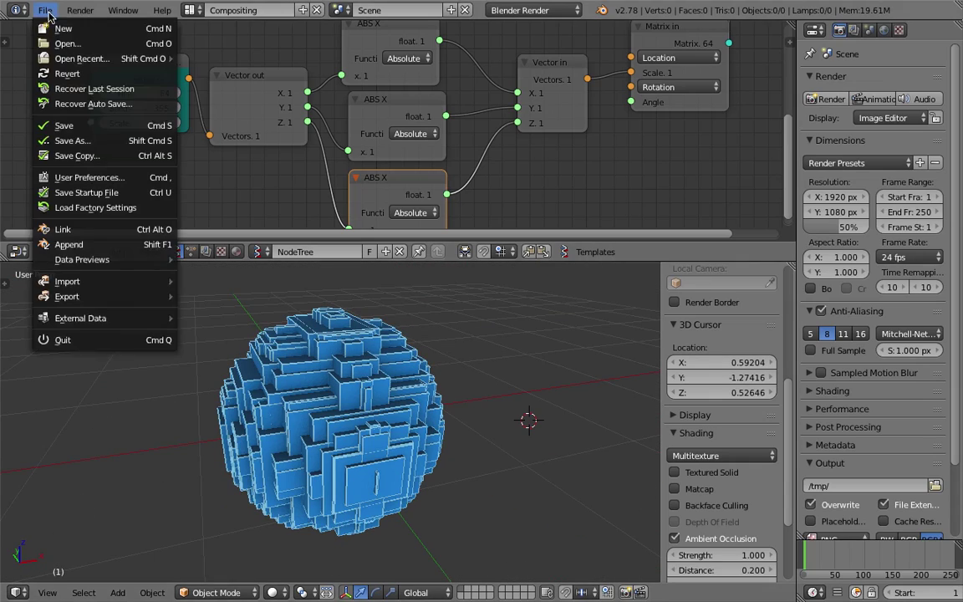
click(118, 146)
click(854, 65)
click(877, 48)
scroll(412, 93, down, 2)
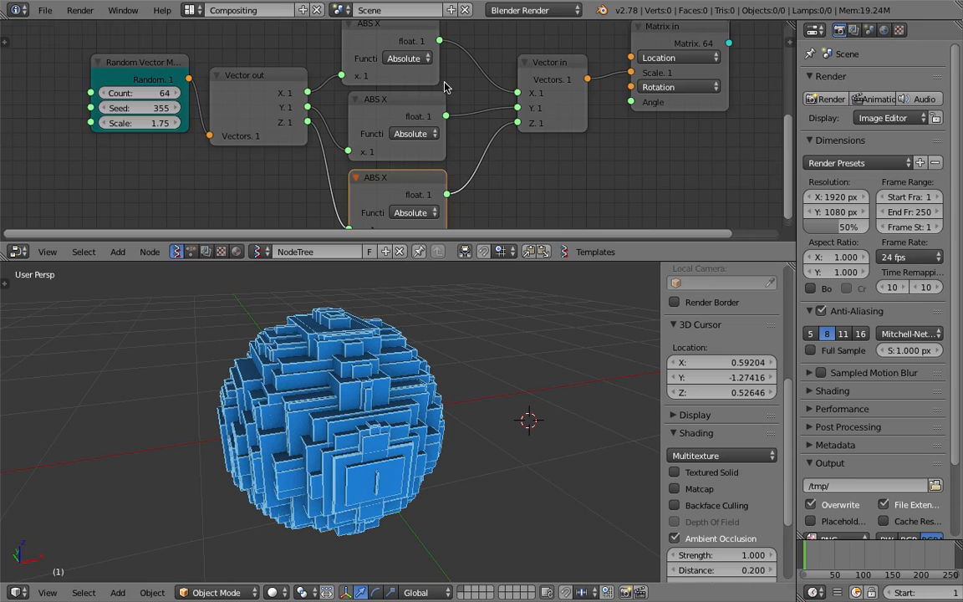
middle_drag(412, 93, 396, 110)
drag(416, 243, 418, 297)
mouse_move(462, 350)
middle_down()
mouse_move(340, 444)
mouse_move(316, 427)
middle_up()
middle_drag(156, 106, 227, 124)
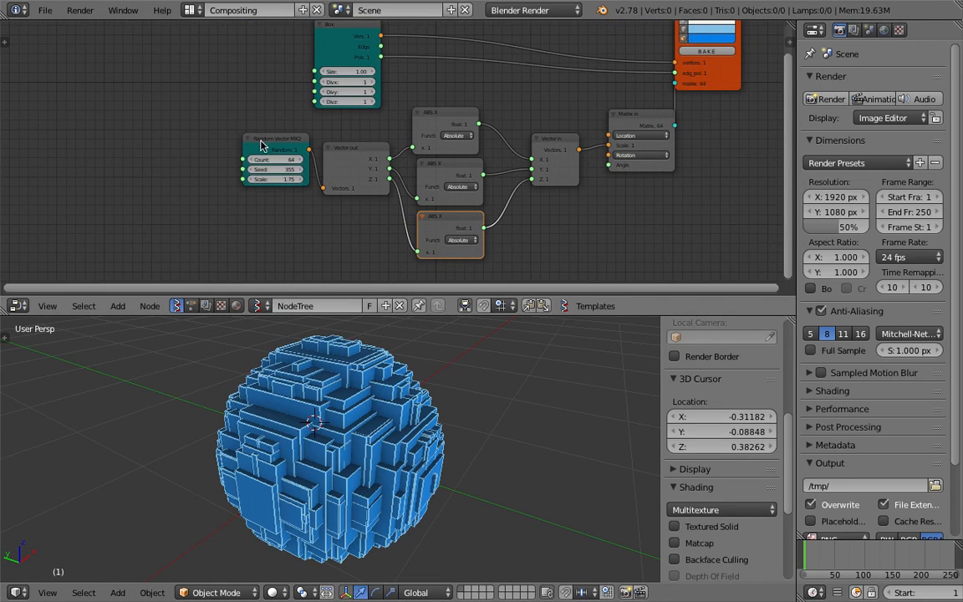
Step: Duplicate the Random Vector MK2 node and feed its vectors into Matrix in Location
key(alt+space)
text(rangom)
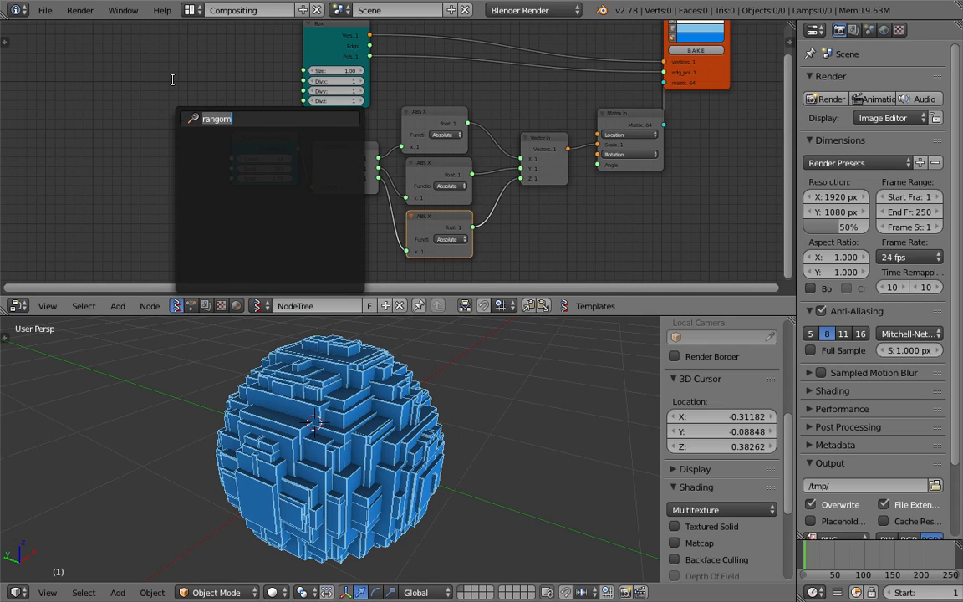
key(Escape)
click(228, 134)
key(shift+d)
click(163, 99)
drag(180, 108, 191, 113)
drag(571, 142, 577, 139)
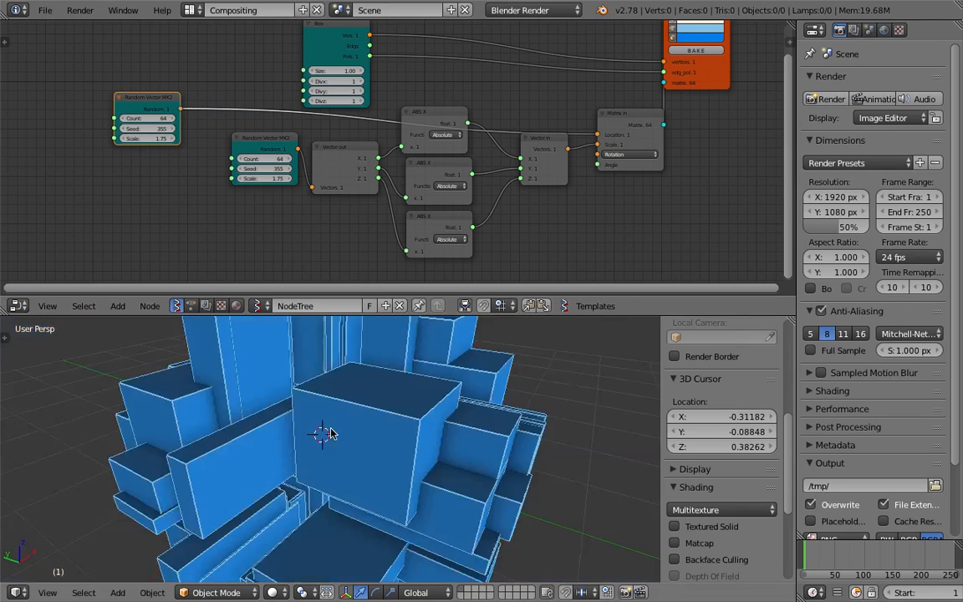
drag(146, 128, 167, 146)
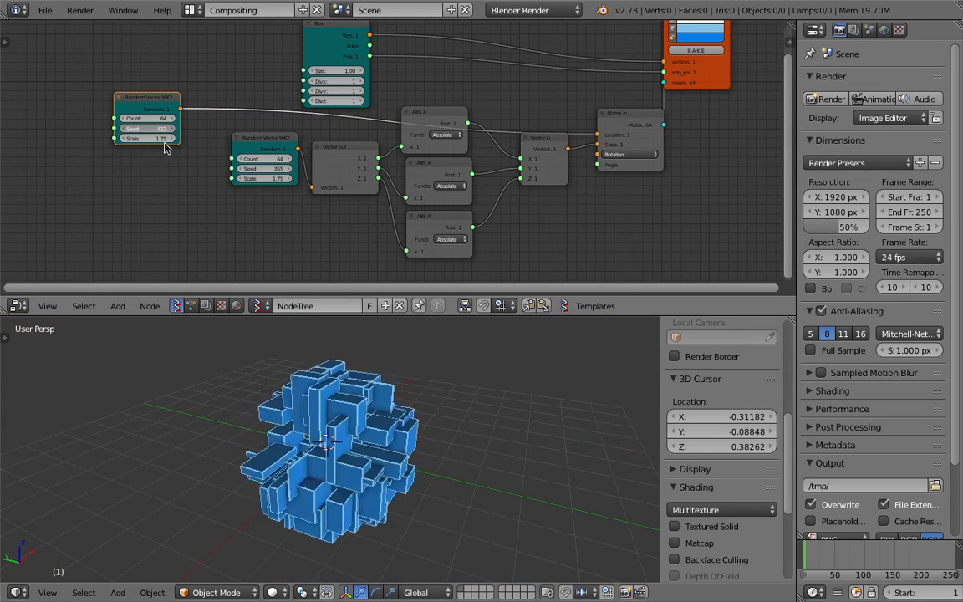
key(g)
click(37, 133)
Step: Insert a Randomize input vertices node before Location, raise its X/Z amplitudes, seed 3, and save
key(space)
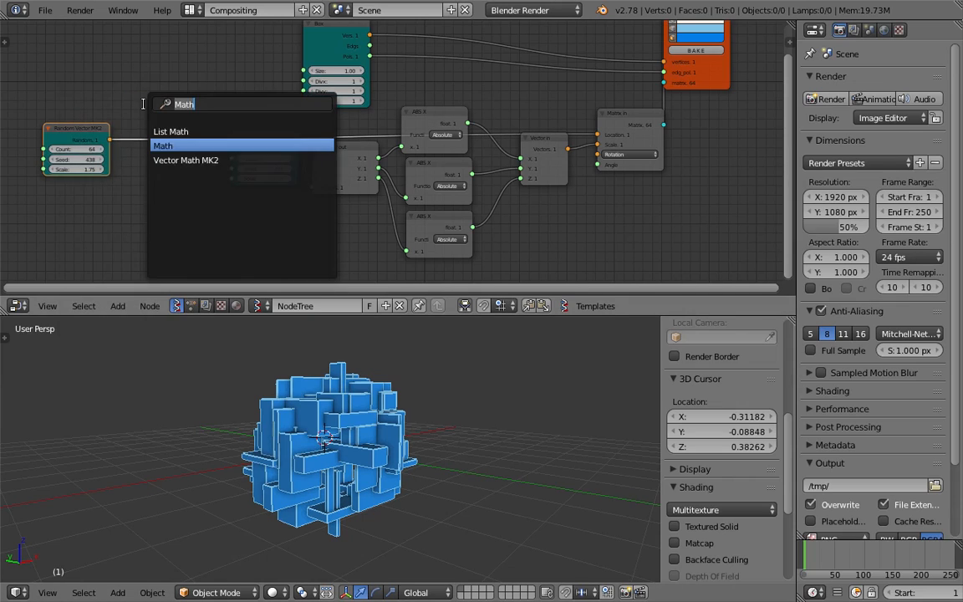
text(random)
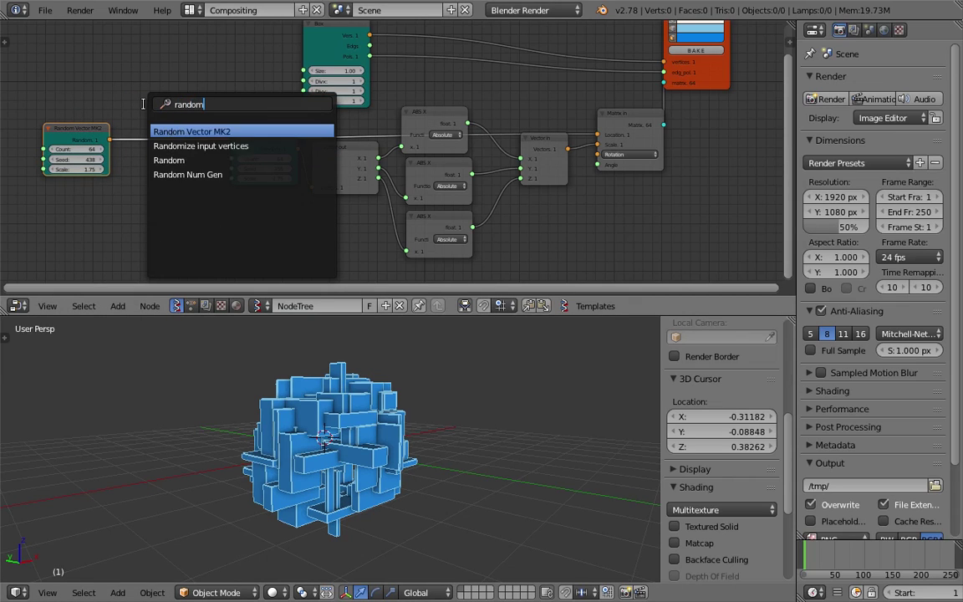
key(Down)
key(Return)
click(179, 125)
middle_drag(178, 125, 244, 91)
mouse_move(242, 103)
mouse_down()
mouse_move(251, 103)
mouse_move(253, 134)
mouse_up()
middle_drag(276, 393, 198, 381)
middle_drag(282, 402, 388, 443)
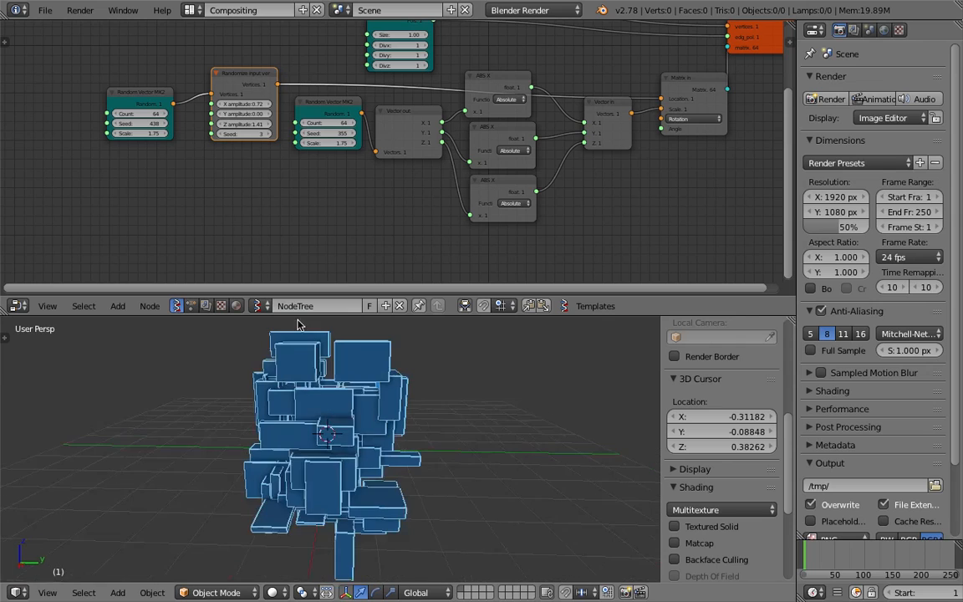
scroll(536, 272, down, 2)
middle_drag(536, 271, 542, 298)
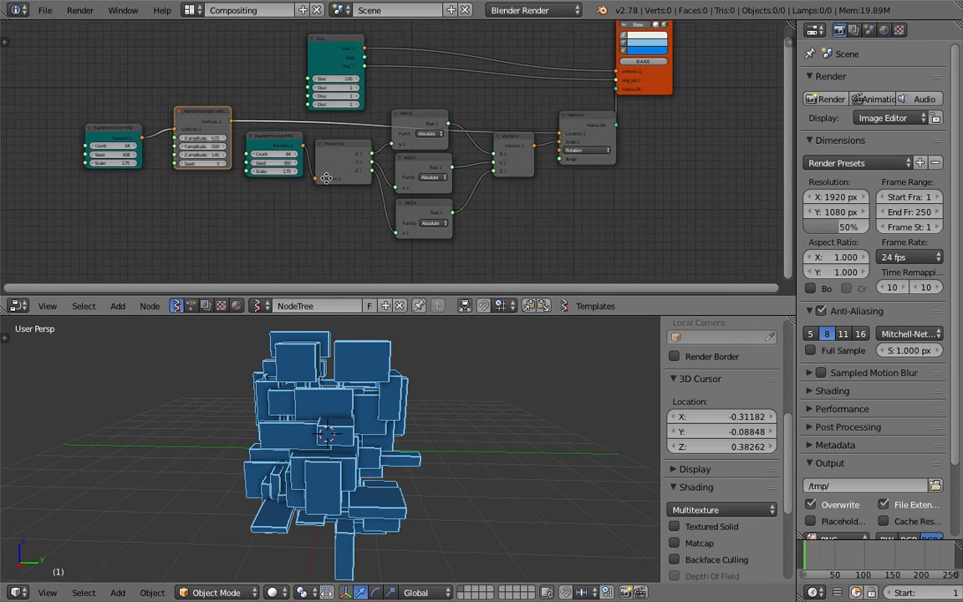
mouse_move(522, 430)
middle_down()
mouse_move(460, 442)
mouse_move(441, 415)
middle_up()
click(440, 415)
key(ctrl+s)
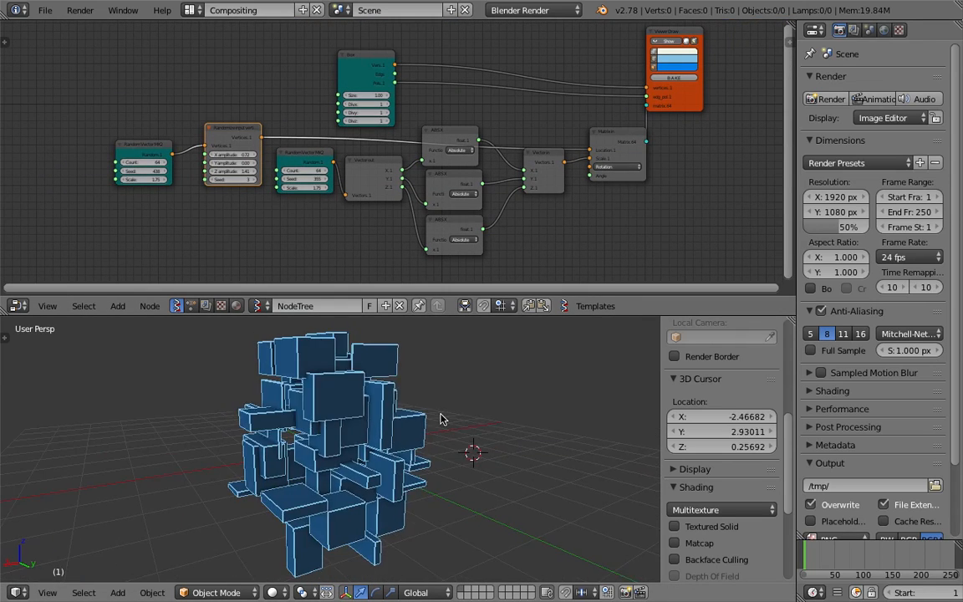
scroll(187, 235, up, 1)
scroll(187, 235, up, 1)
mouse_move(175, 351)
middle_down()
mouse_move(331, 452)
mouse_move(433, 388)
mouse_move(367, 429)
middle_up()
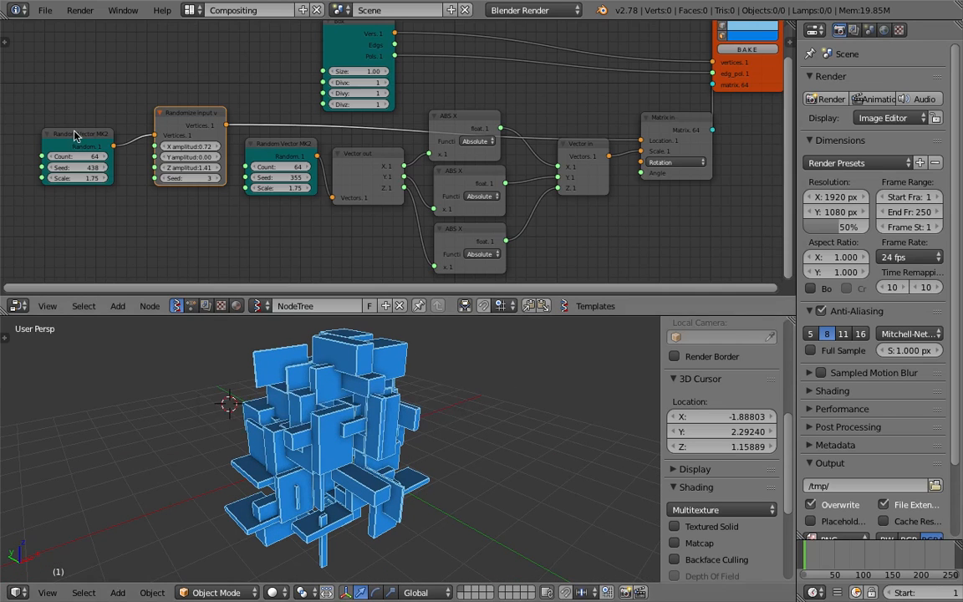
Step: Set the location random seed to 491 and amplitudes X 0.00, Y 0.48, then save
drag(83, 170, 117, 170)
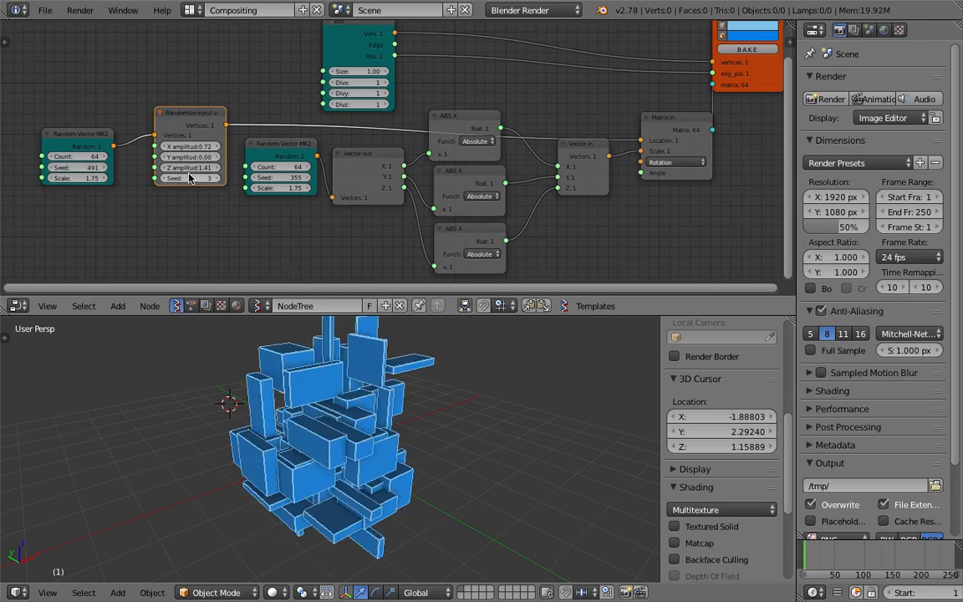
mouse_move(200, 152)
mouse_down()
mouse_move(159, 151)
mouse_move(194, 157)
mouse_up()
middle_drag(194, 156, 241, 156)
key(ctrl+s)
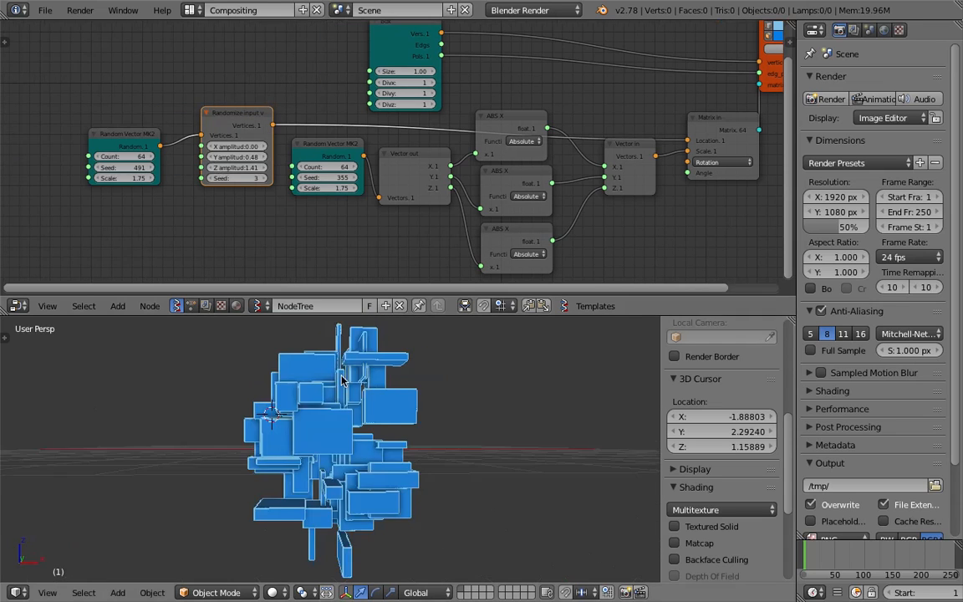
middle_drag(126, 359, 423, 428)
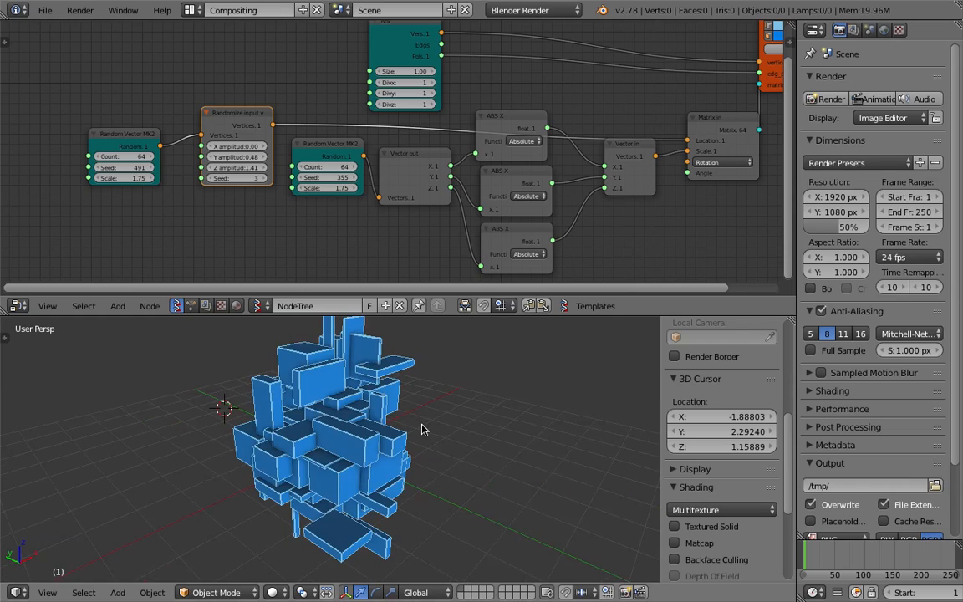
drag(137, 147, 119, 144)
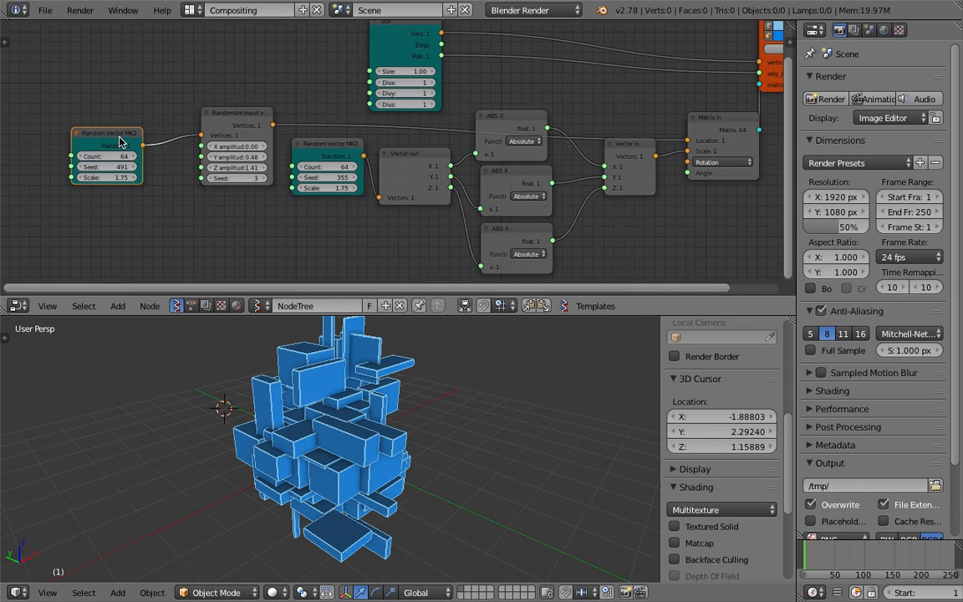
Step: Replace the location Random Vector node with a Cylinder node feeding the vertex randomizer
key(x)
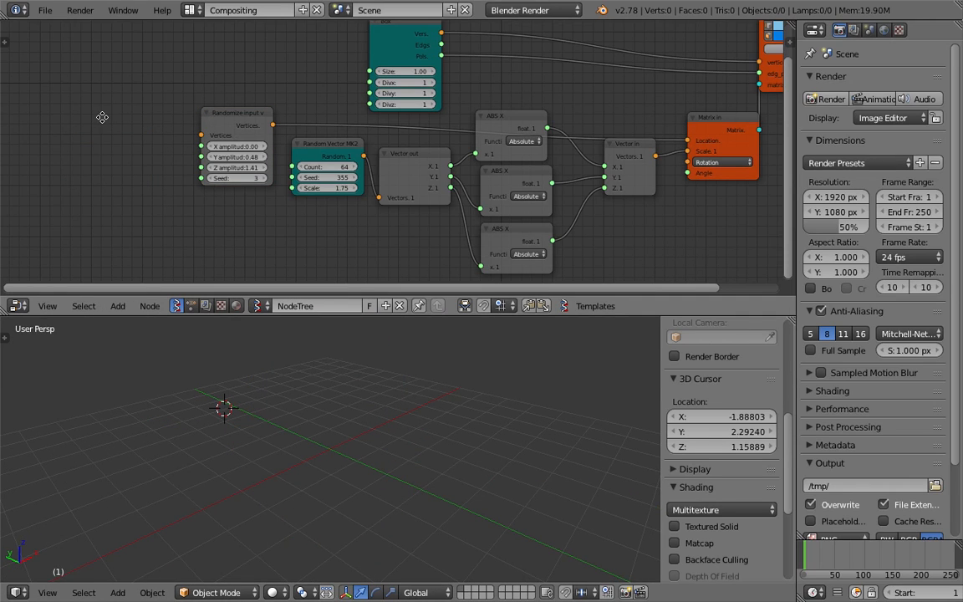
middle_drag(102, 117, 124, 120)
key(space)
text(cyl)
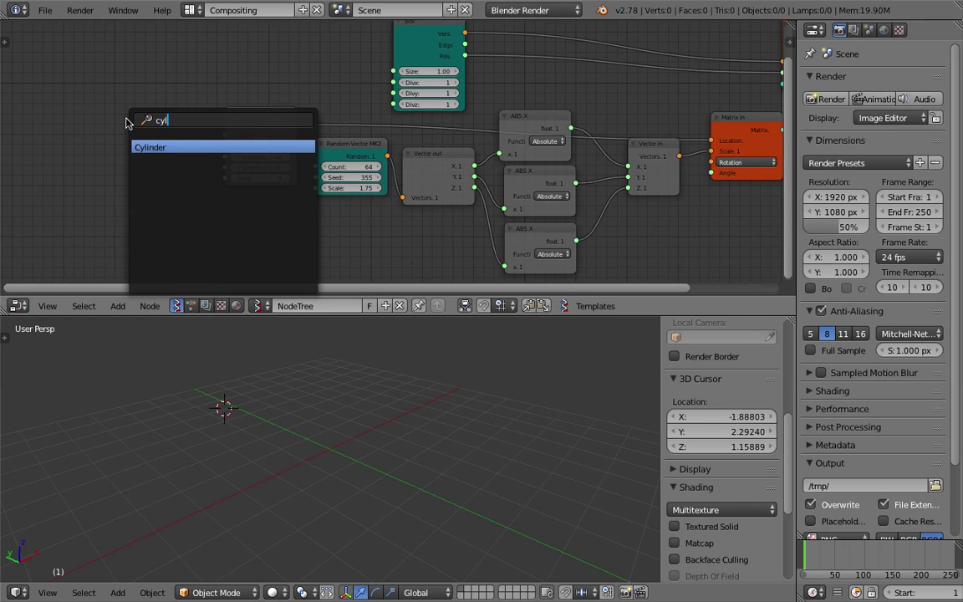
key(Return)
click(170, 139)
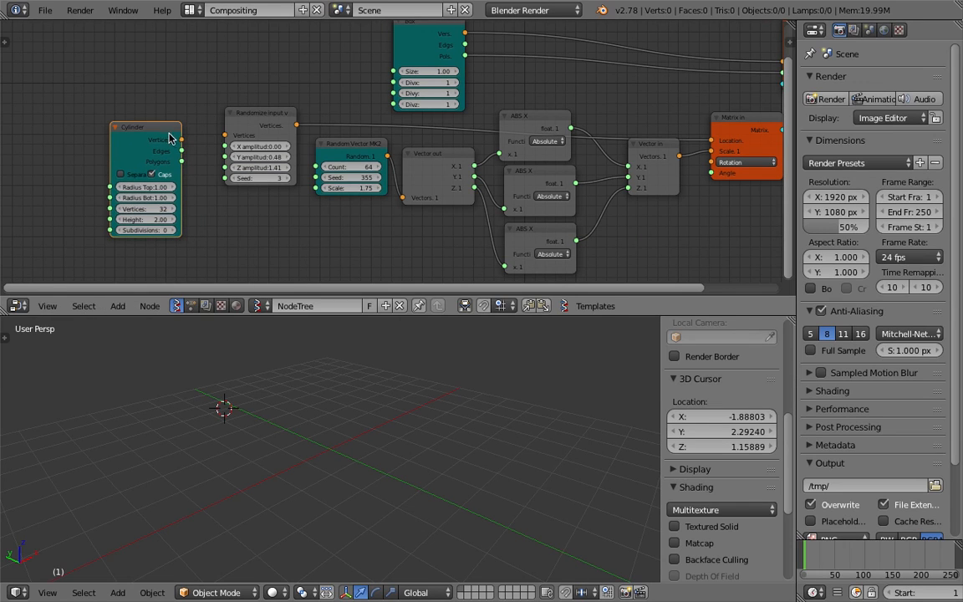
drag(182, 139, 225, 134)
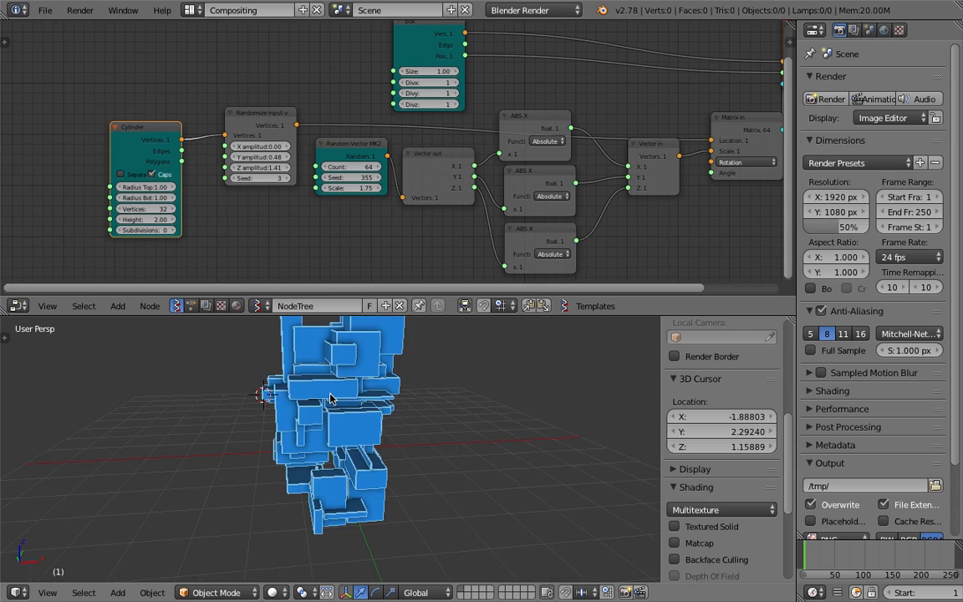
Step: Set the cylinder Subdivisions to 4 and Vertices to 22 to stack boxes into a tower
drag(144, 230, 159, 230)
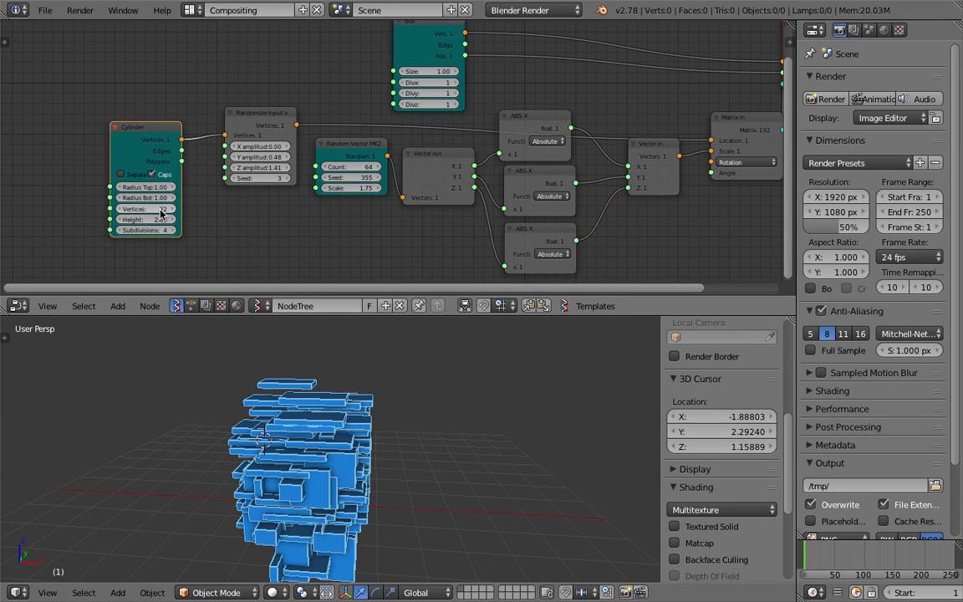
mouse_move(147, 208)
mouse_down()
mouse_move(134, 208)
mouse_move(192, 219)
mouse_up()
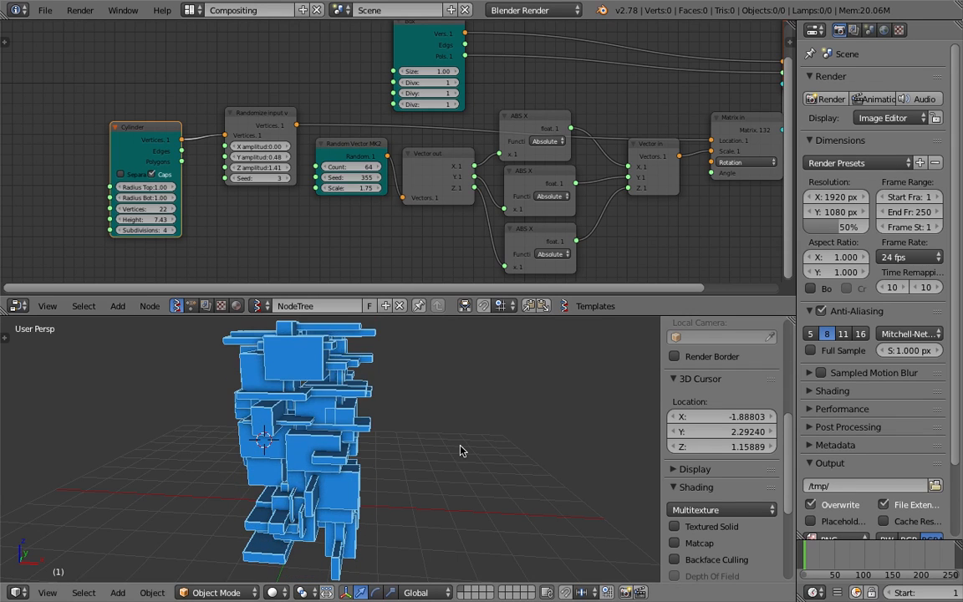
scroll(418, 449, down, 2)
Step: Raise the Cylinder Vertices to 25, save the file, and inspect the regenerated tower
middle_drag(391, 449, 359, 410)
key(ctrl+s)
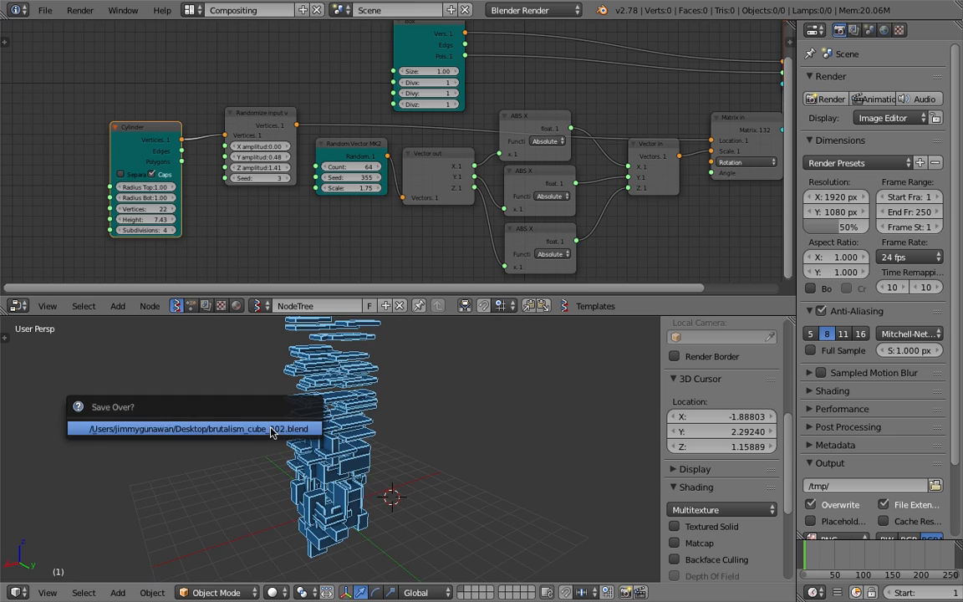
scroll(177, 223, up, 1)
scroll(167, 215, up, 2)
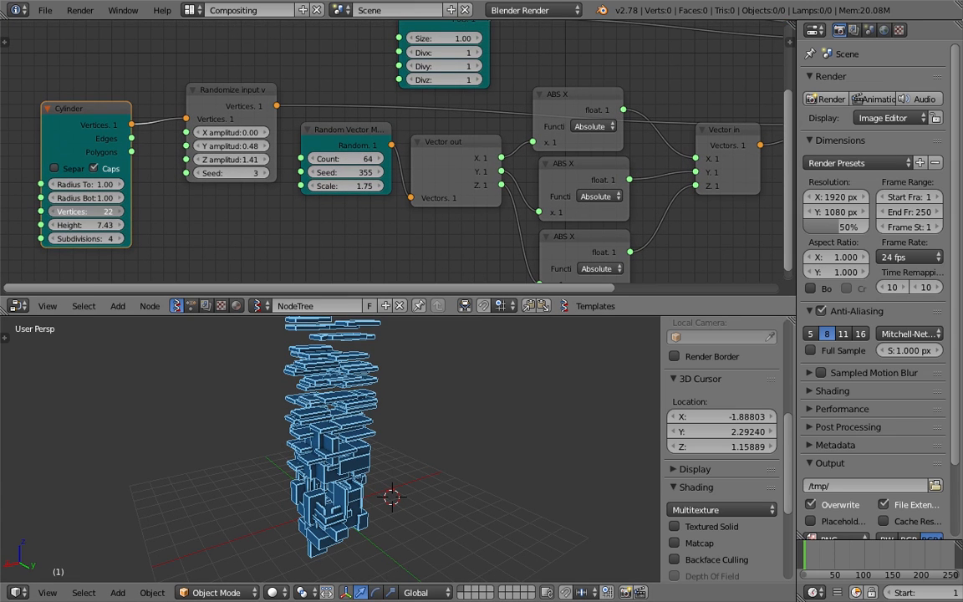
drag(83, 211, 96, 211)
middle_drag(370, 393, 412, 396)
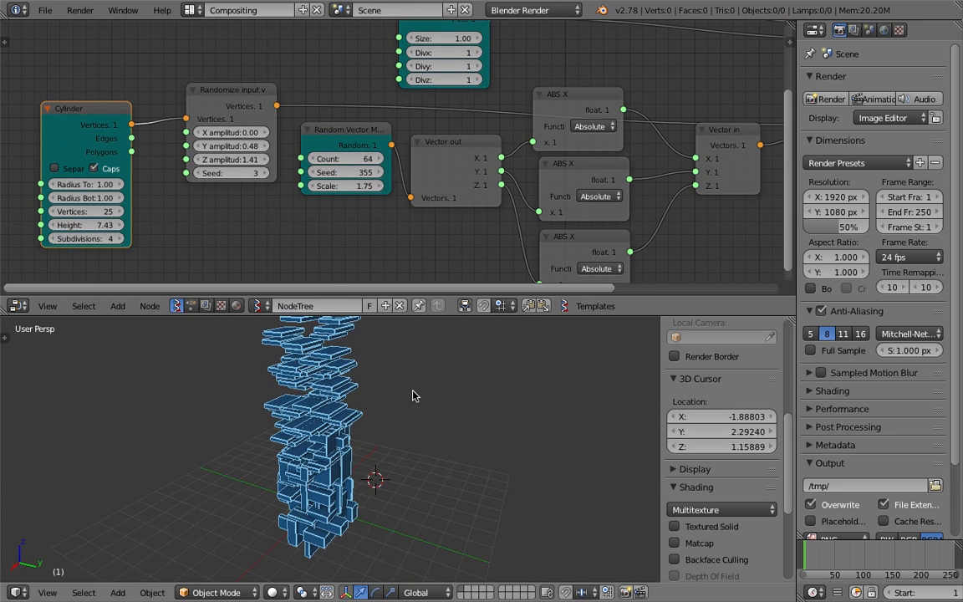
click(411, 391)
drag(407, 316, 393, 215)
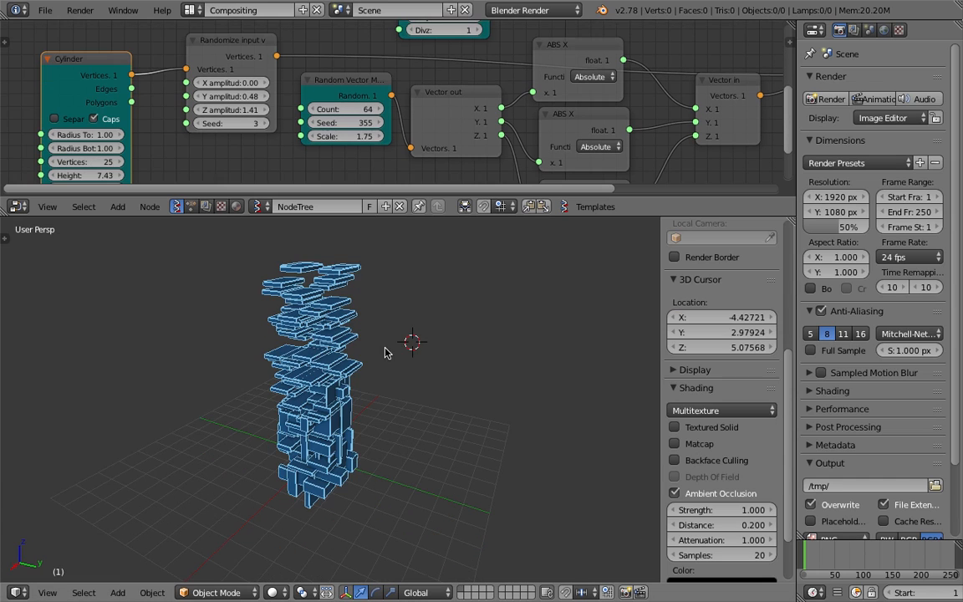
mouse_move(329, 332)
middle_down()
mouse_move(225, 340)
mouse_move(192, 328)
mouse_move(399, 359)
middle_up()
drag(330, 216, 386, 409)
scroll(134, 155, up, 1)
scroll(128, 150, up, 1)
scroll(129, 150, up, 1)
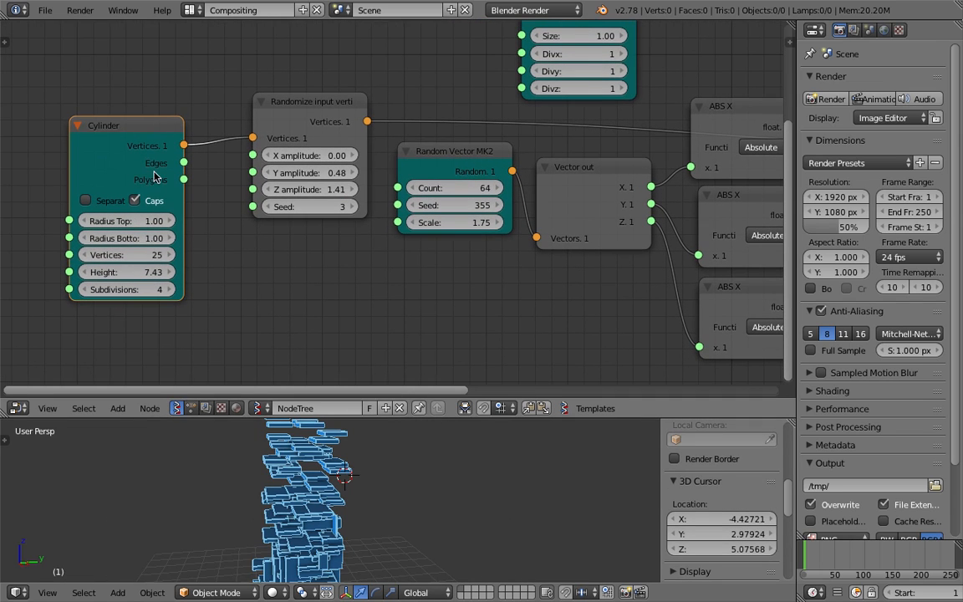
Step: Add a List Length node counting the cylinder's vertices
key(shift+a)
click(294, 257)
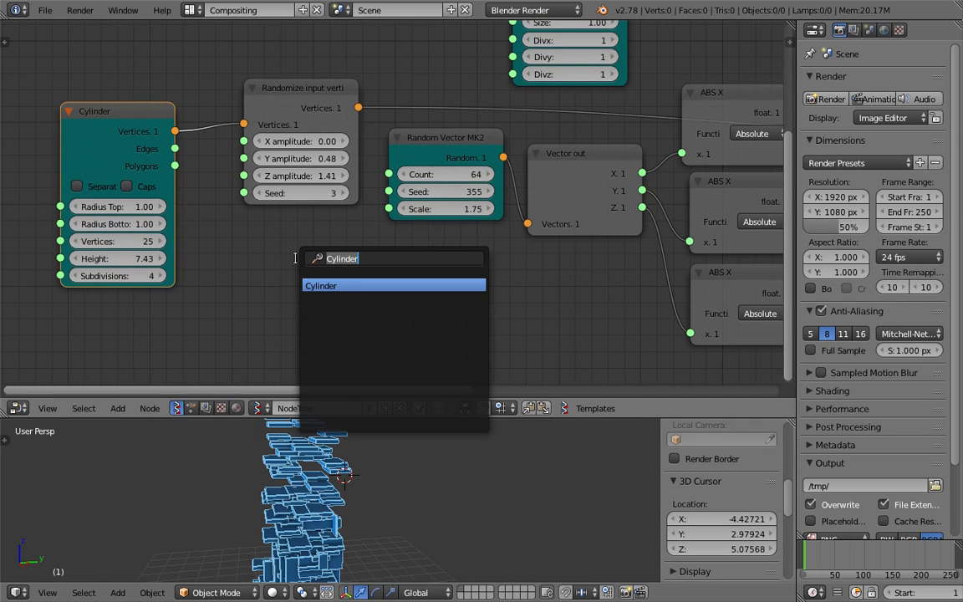
text(list l)
key(Return)
click(295, 257)
drag(175, 131, 297, 327)
middle_drag(451, 297, 445, 286)
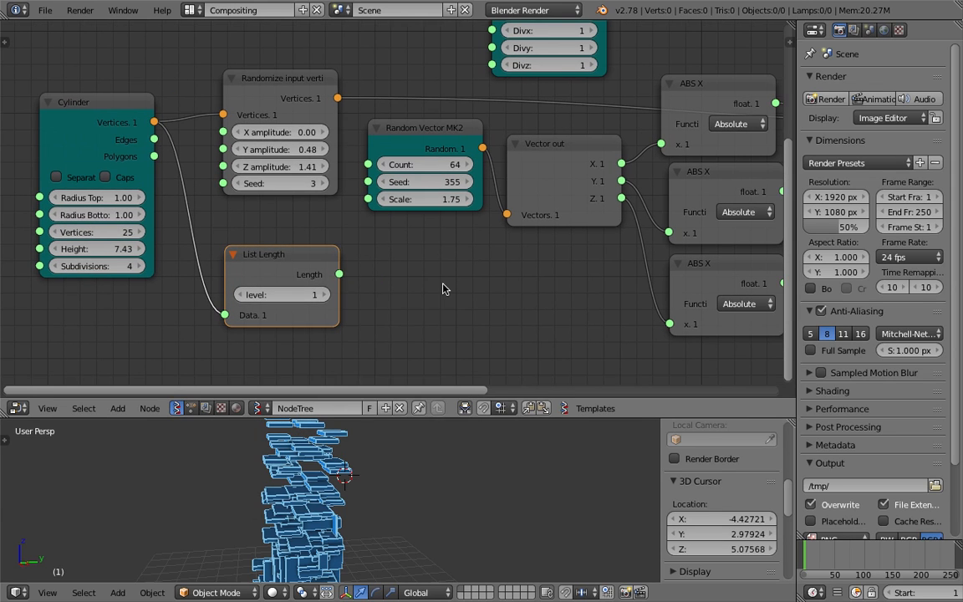
Step: Check the length with a temporary Stethoscope node, adjust the level, then remove it
key(shift+a)
click(447, 289)
text(ste)
key(Return)
click(456, 314)
drag(338, 273, 405, 338)
middle_drag(455, 277, 400, 264)
scroll(401, 264, up, 2)
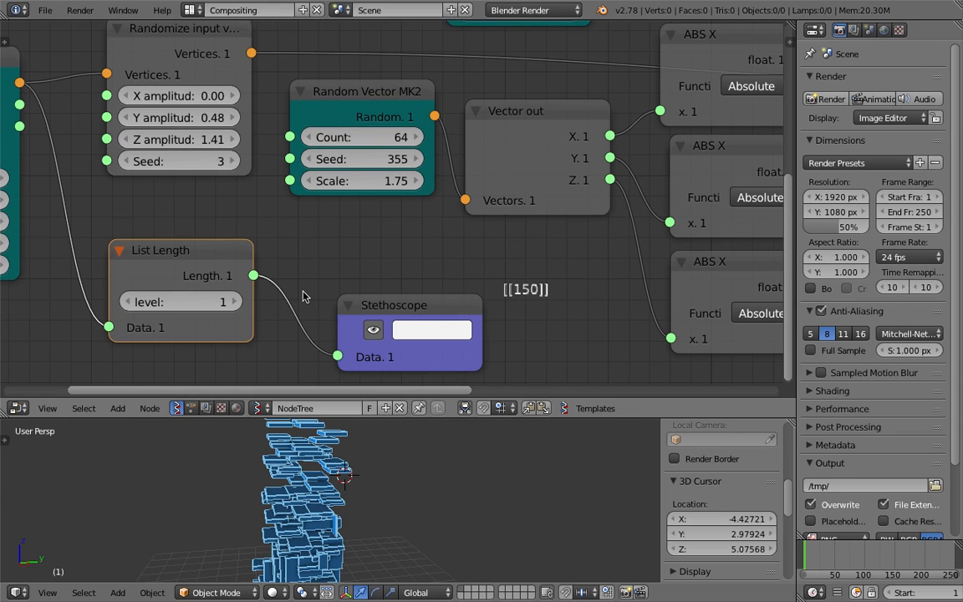
scroll(251, 263, down, 2)
scroll(201, 258, up, 1)
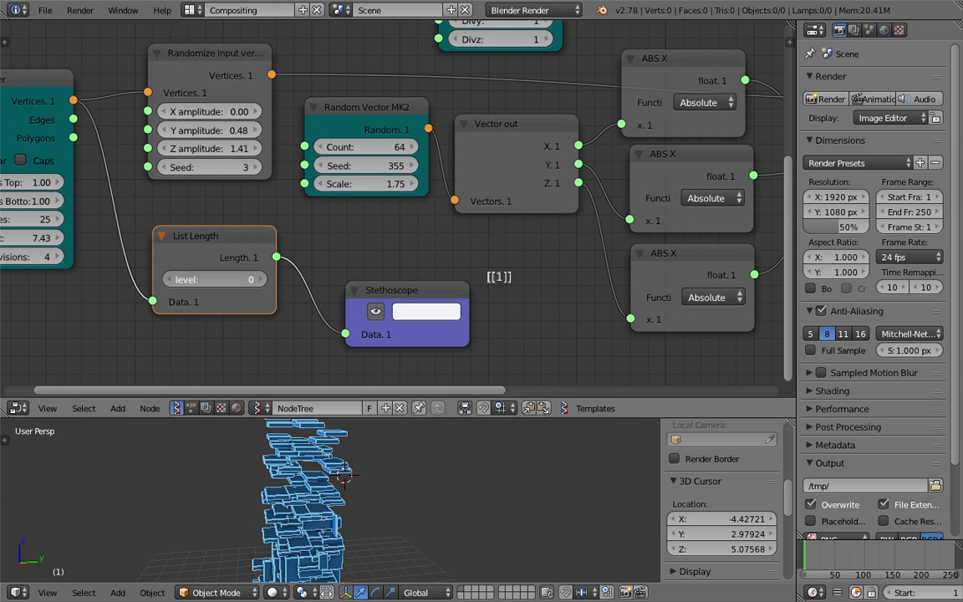
drag(170, 285, 200, 286)
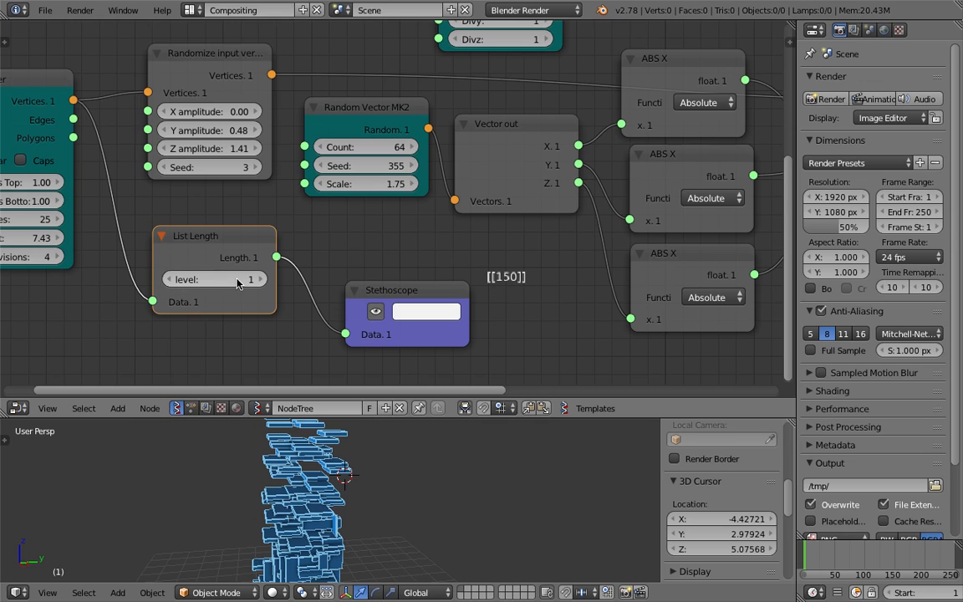
scroll(295, 262, down, 1)
click(376, 272)
key(x)
Step: Feed the List Length output into the scale Random Vector Count input
drag(300, 246, 474, 260)
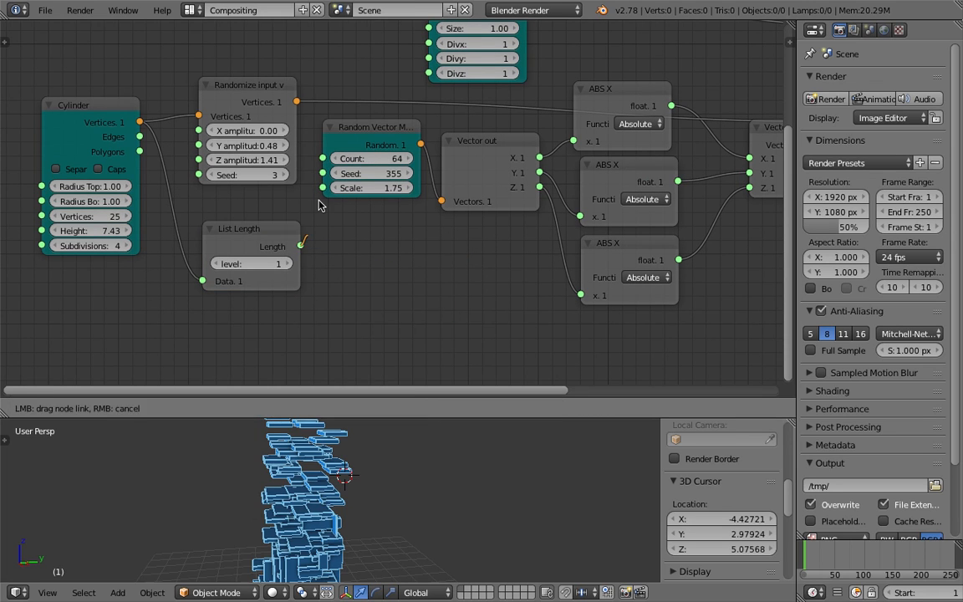
drag(300, 246, 324, 159)
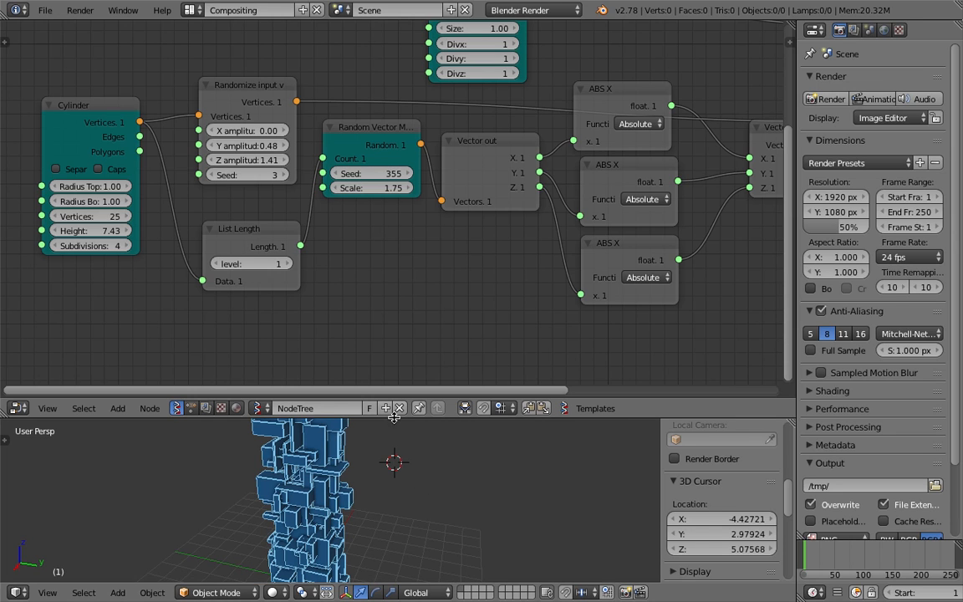
Step: Set the cylinder height to 7.58 and the random seed to 404
drag(359, 417, 359, 221)
scroll(396, 401, down, 3)
middle_drag(396, 401, 267, 368)
click(266, 379)
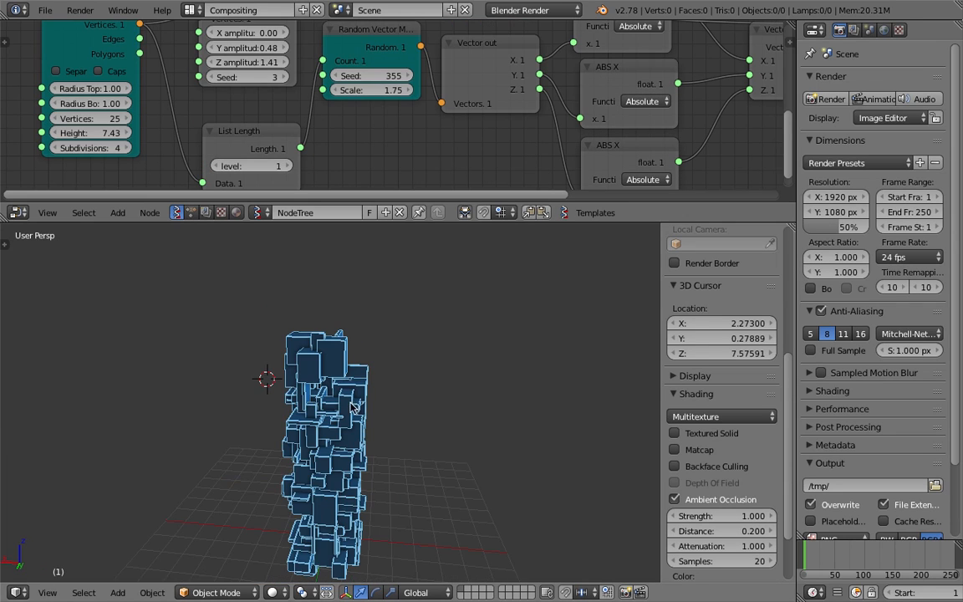
middle_drag(110, 133, 142, 146)
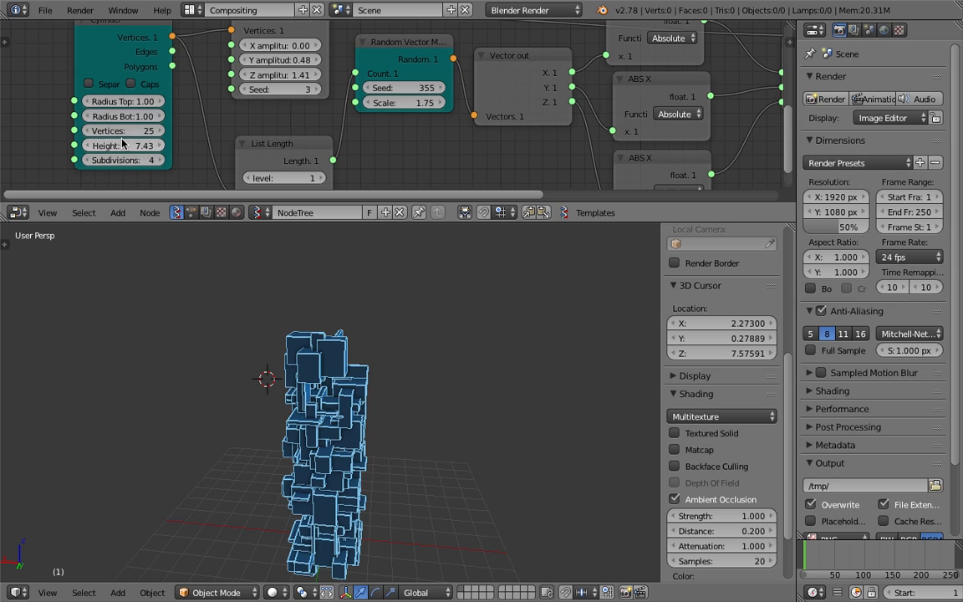
mouse_move(142, 146)
mouse_down()
mouse_move(167, 146)
mouse_move(125, 145)
mouse_up()
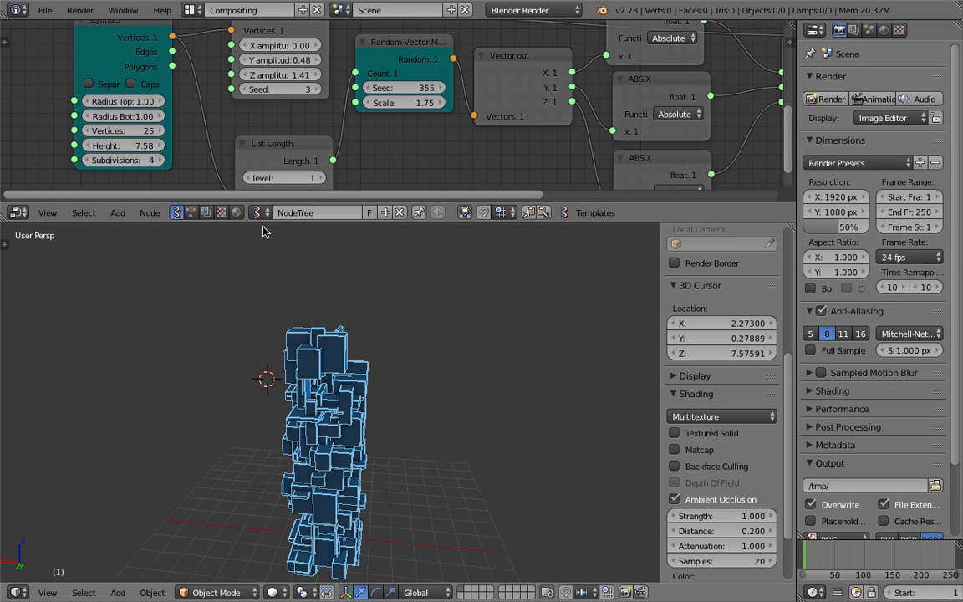
drag(242, 224, 261, 292)
drag(401, 120, 438, 119)
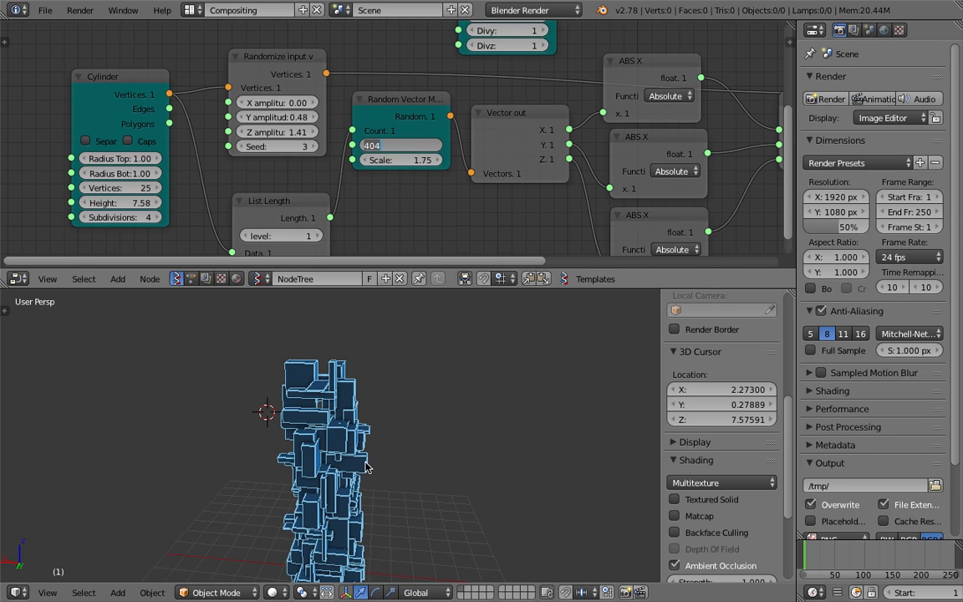
key(Return)
middle_drag(365, 466, 167, 436)
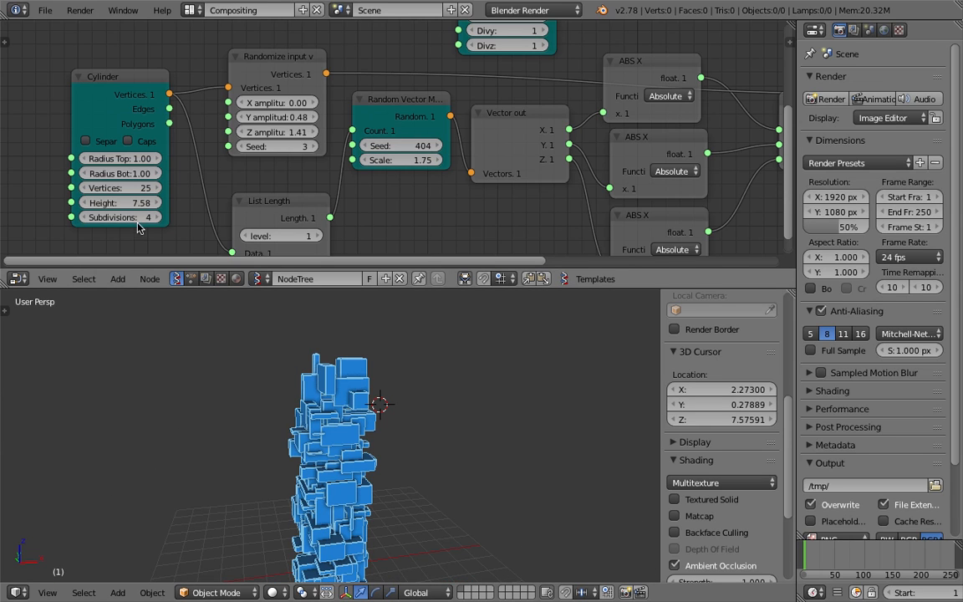
Step: Raise the cylinder to 10 subdivisions and 40 vertices for a denser tower
drag(138, 219, 209, 219)
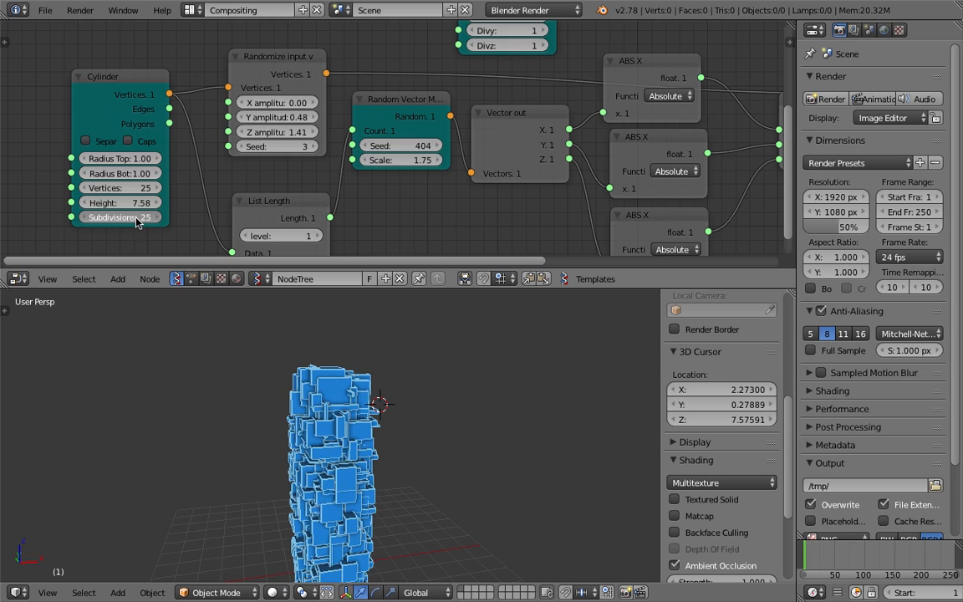
drag(138, 222, 138, 222)
text(10)
key(Return)
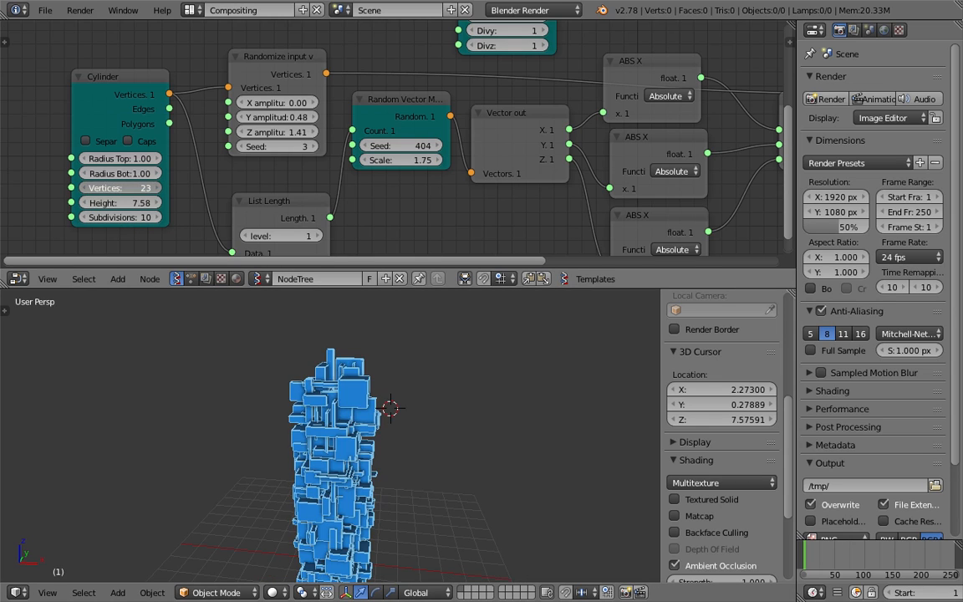
drag(125, 190, 124, 190)
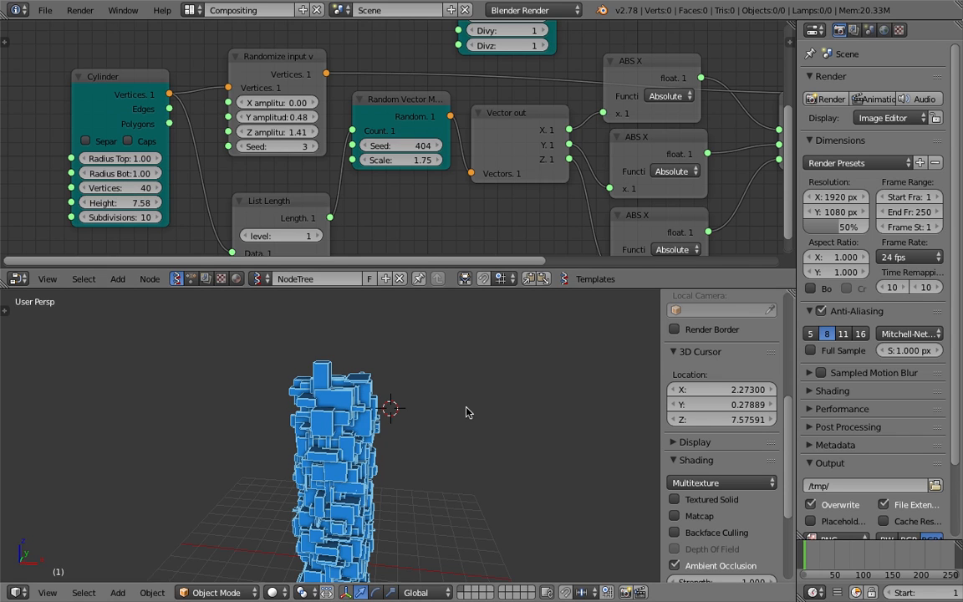
middle_drag(275, 402, 340, 430)
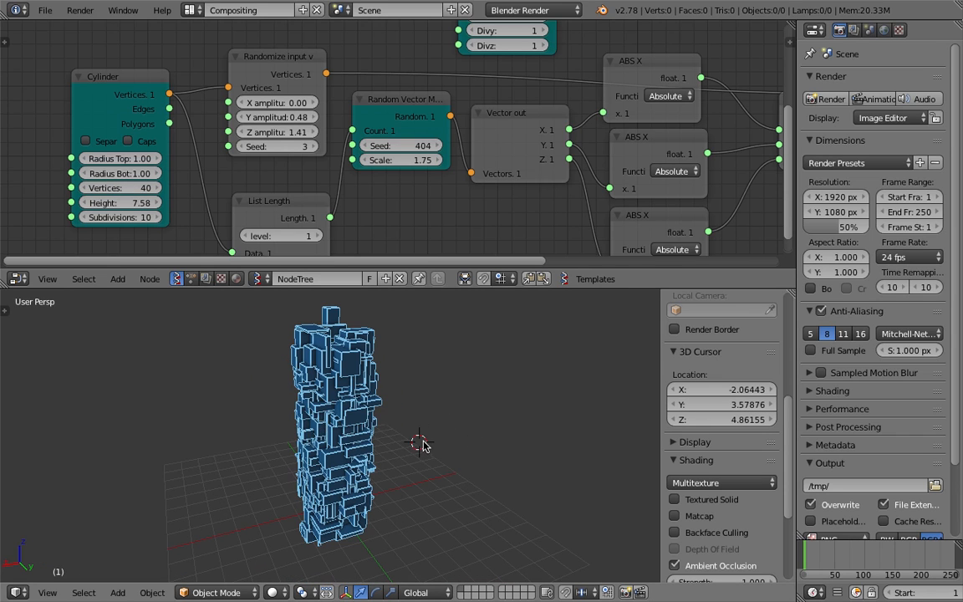
Step: Rearrange the Viewer Draw and Box nodes for room and save the blend file
middle_drag(504, 176, 458, 136)
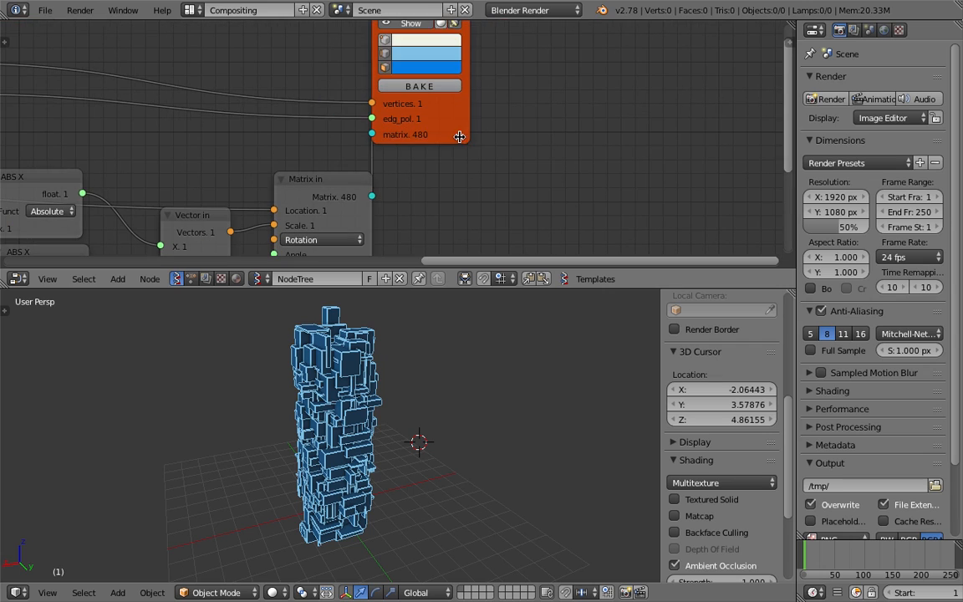
drag(458, 137, 555, 129)
key(ctrl+s)
click(496, 123)
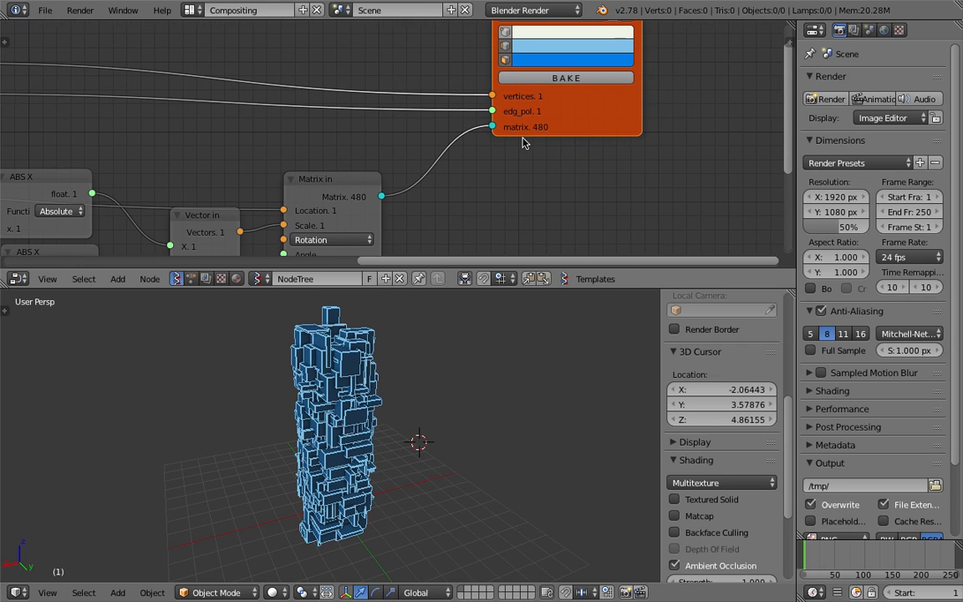
middle_drag(524, 143, 540, 143)
drag(589, 289, 585, 346)
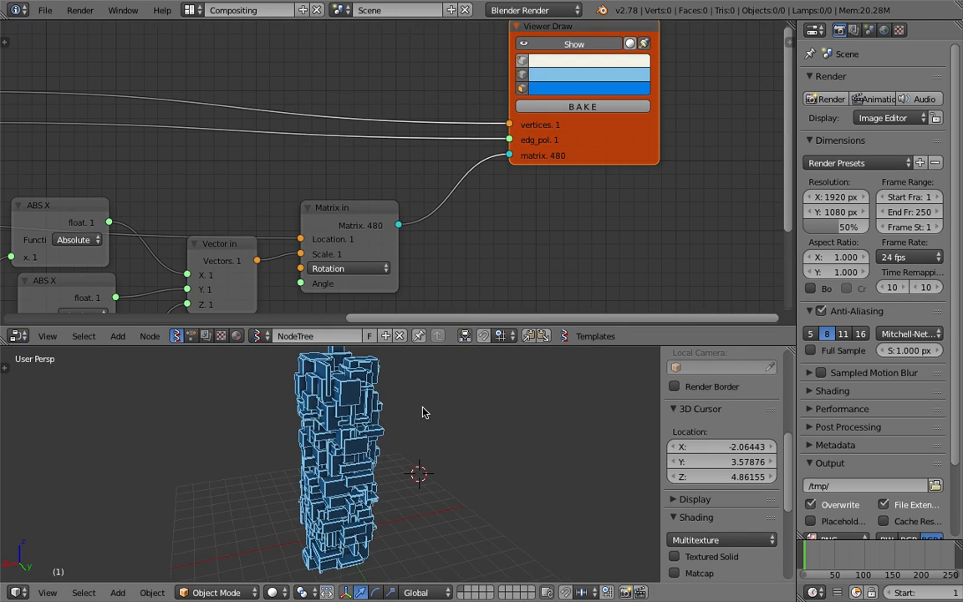
key(ctrl+s)
scroll(533, 219, down, 1)
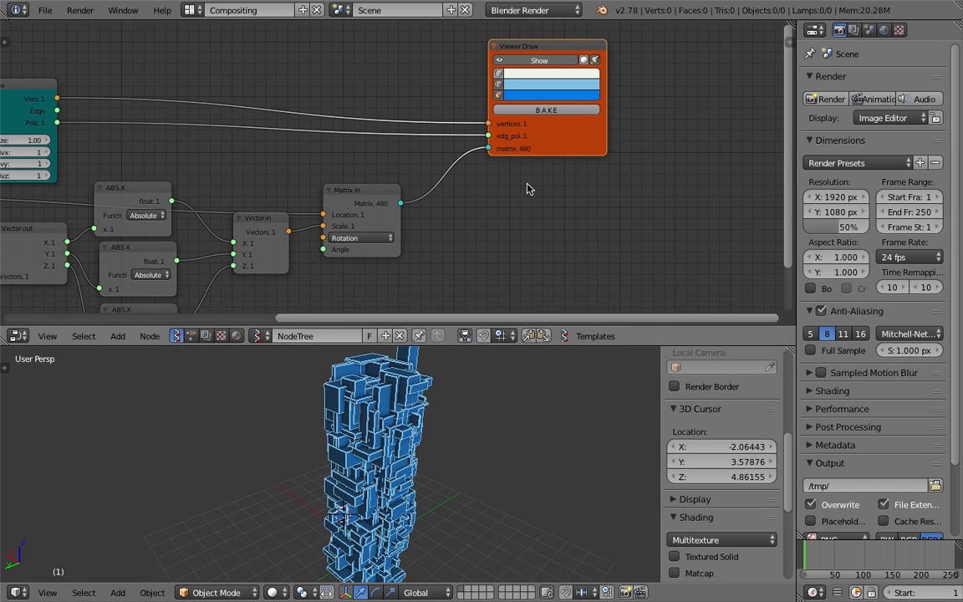
key(ctrl+s)
middle_drag(538, 200, 614, 189)
click(601, 194)
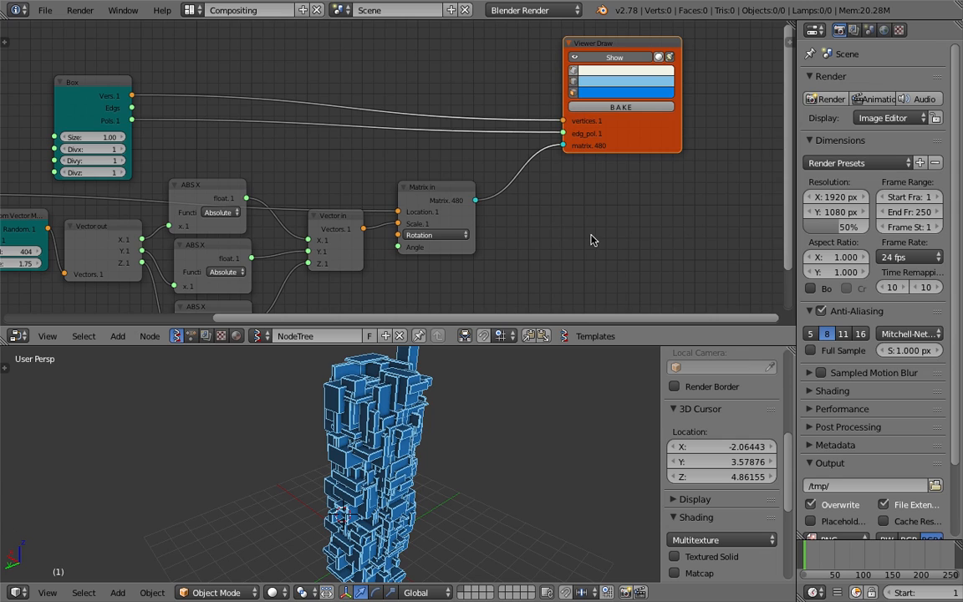
middle_drag(590, 239, 621, 213)
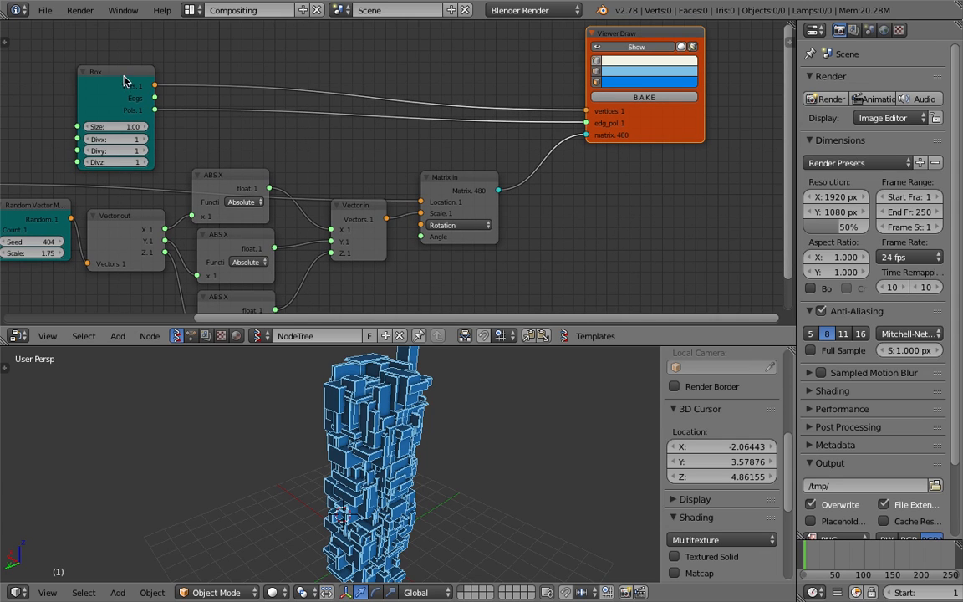
drag(122, 81, 393, 64)
ctrl+scroll(535, 177, down, 3)
Step: Add a Viewer BMeshMK2 node from the node search and save
key(space)
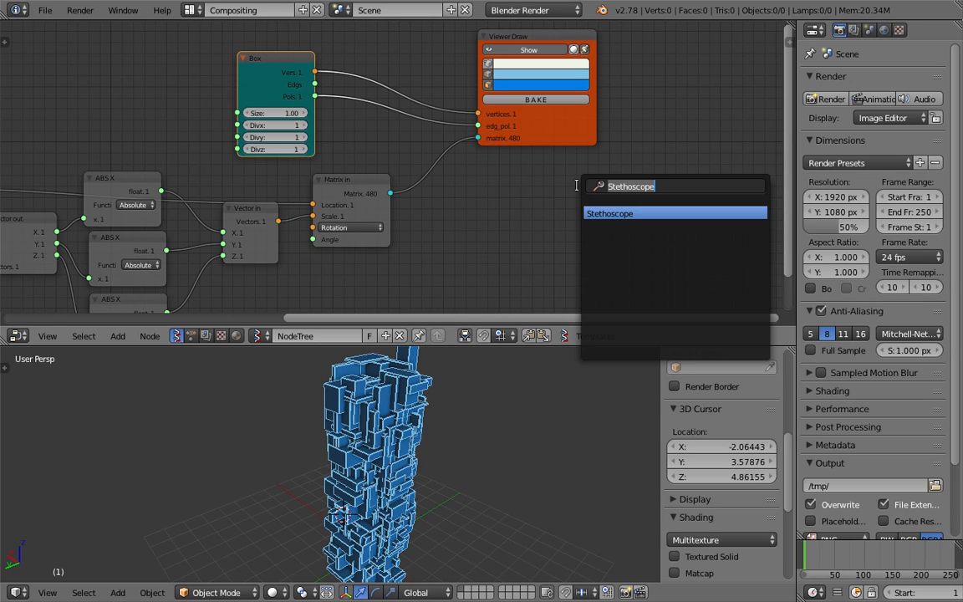
text(view)
key(Down)
key(Return)
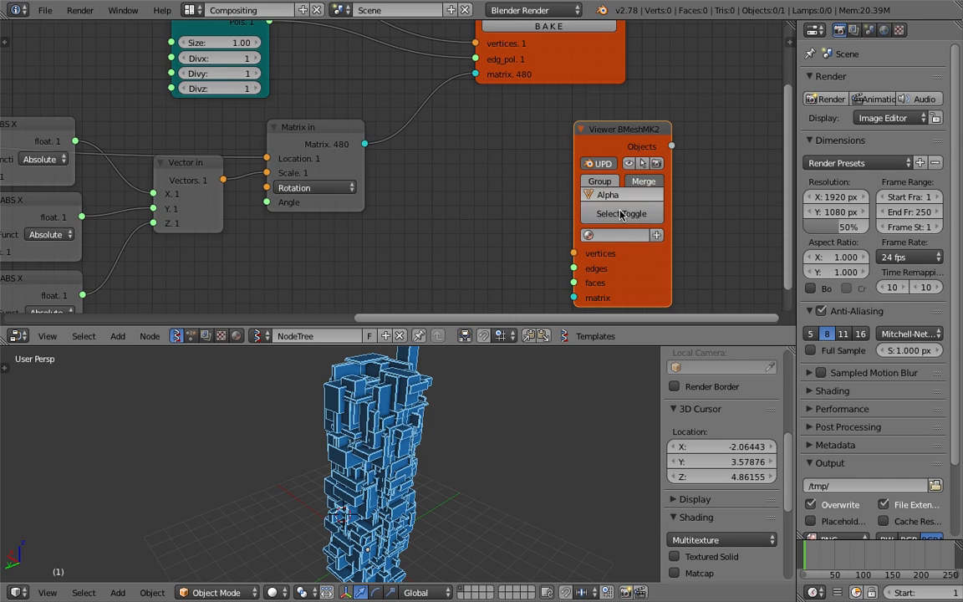
key(ctrl+s)
click(553, 192)
Step: Wire Box vertices, faces and the placement matrices into the BMesh viewer
drag(338, 66, 561, 258)
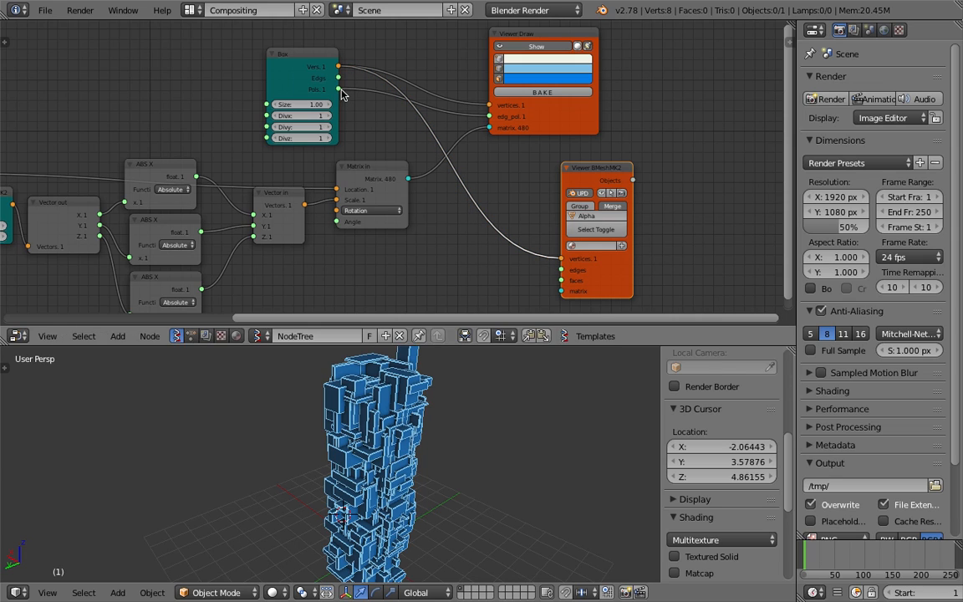
drag(338, 89, 561, 280)
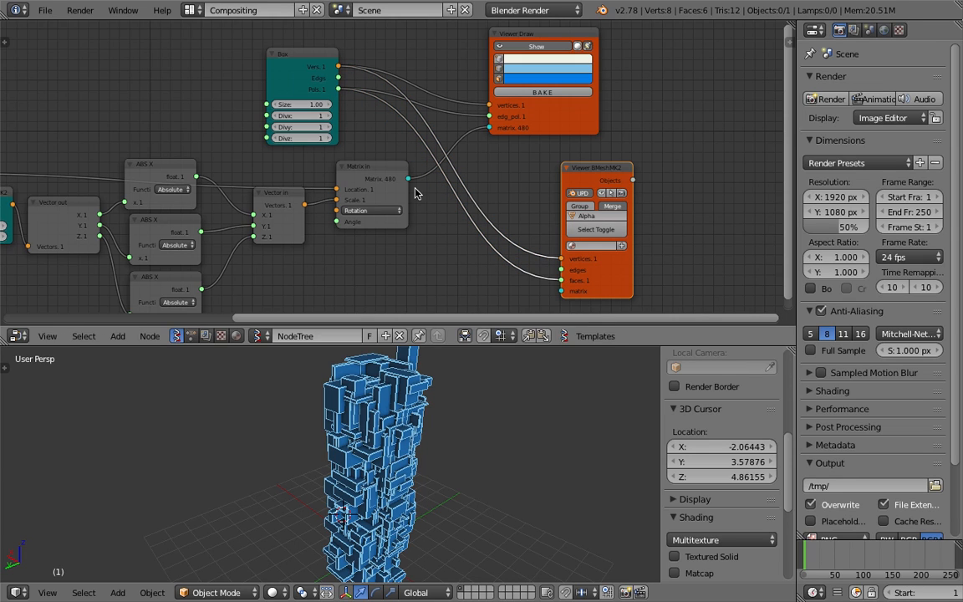
drag(408, 178, 561, 291)
Step: Move the baked grey Alpha_0 tower right of the blue one and enable matcap shading
key(g)
click(395, 410)
scroll(716, 508, down, 5)
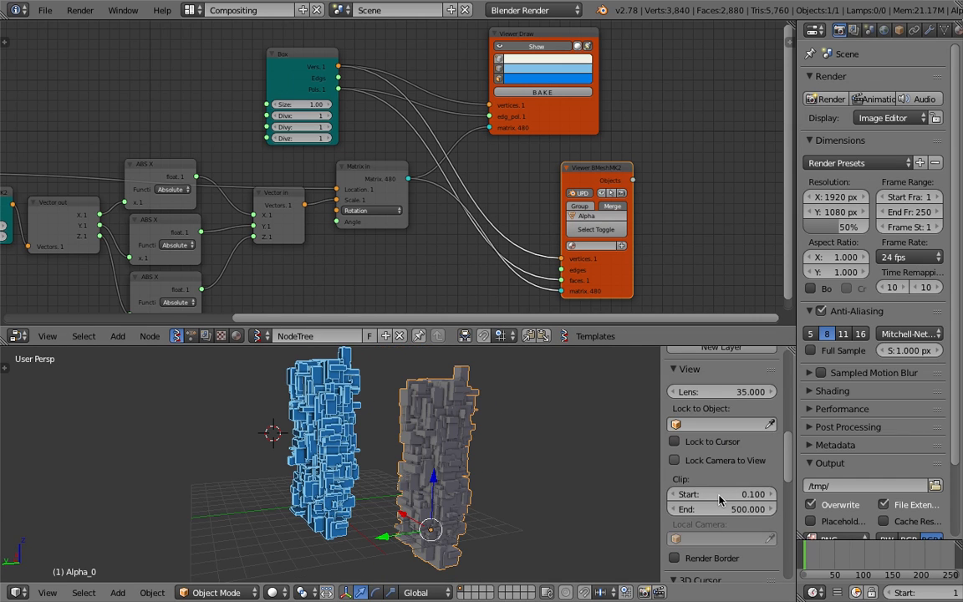
scroll(716, 507, down, 5)
scroll(717, 507, down, 4)
click(707, 490)
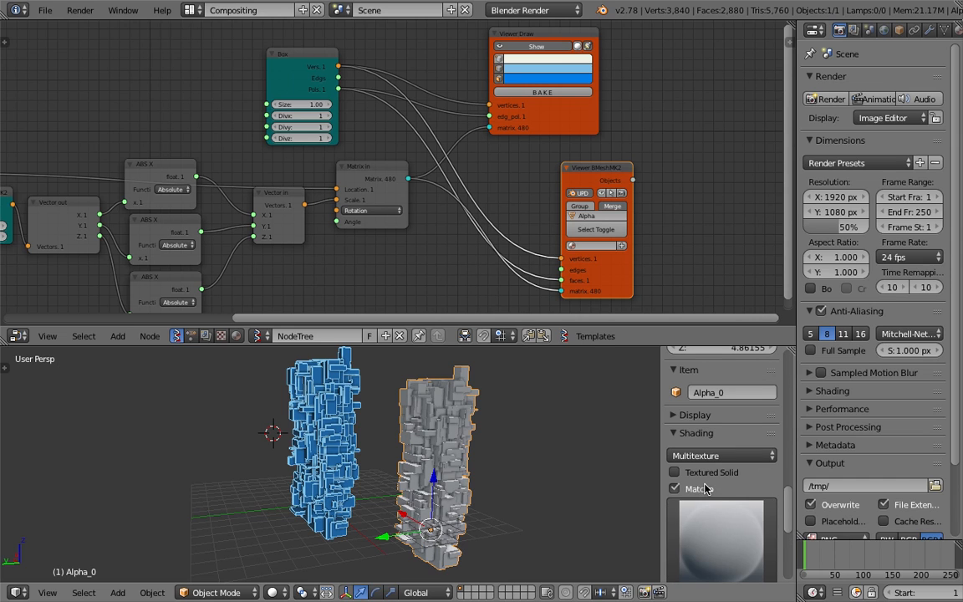
middle_drag(535, 418, 502, 401)
Step: Tidy the BMesh viewer and Viewer Draw node positions and frame both towers side by side
middle_drag(376, 213, 472, 214)
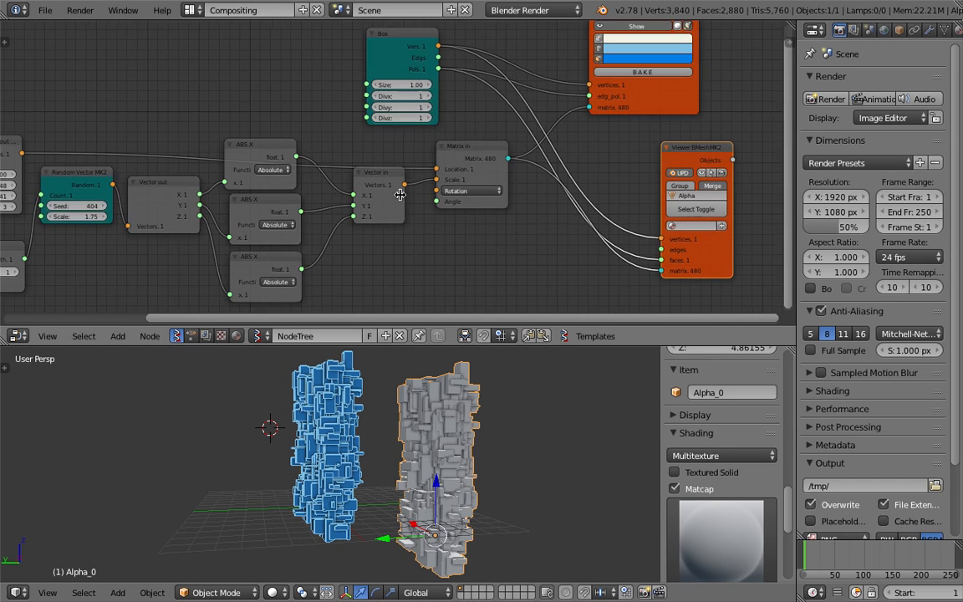
scroll(422, 215, down, 2)
drag(632, 164, 613, 157)
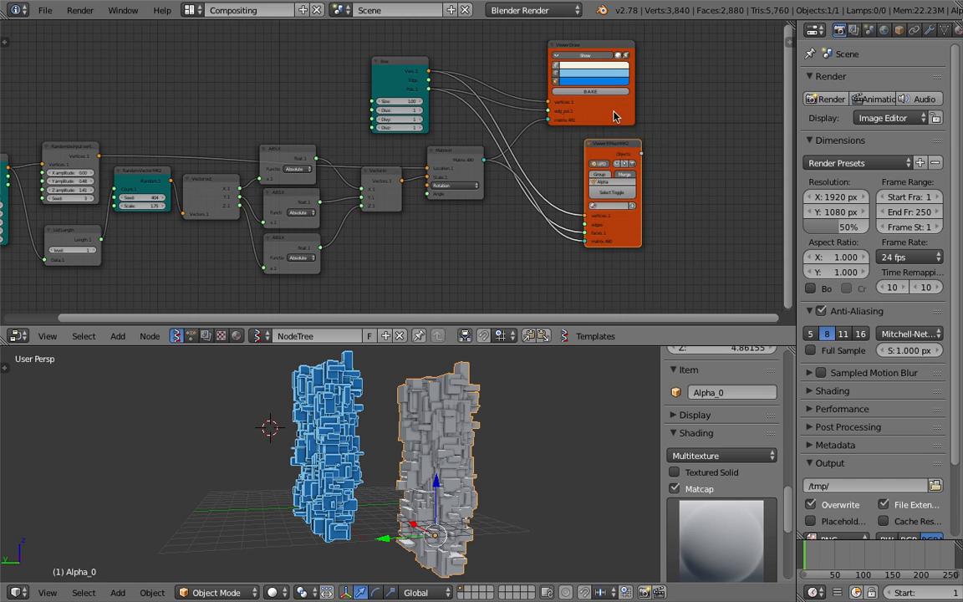
drag(614, 108, 655, 71)
key(g)
key(Escape)
mouse_move(415, 428)
middle_down()
mouse_move(343, 489)
mouse_move(168, 501)
mouse_move(343, 485)
mouse_move(484, 452)
middle_up()
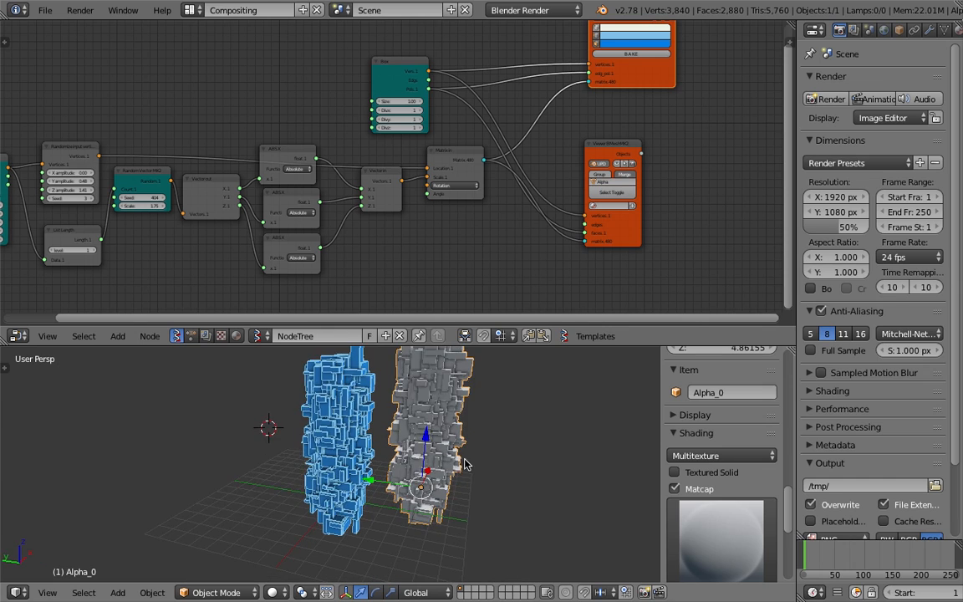
middle_drag(424, 452, 432, 441)
Step: Nudge the grey tower into its final spot and save the blend file
key(g)
click(468, 481)
key(ctrl+s)
click(334, 409)
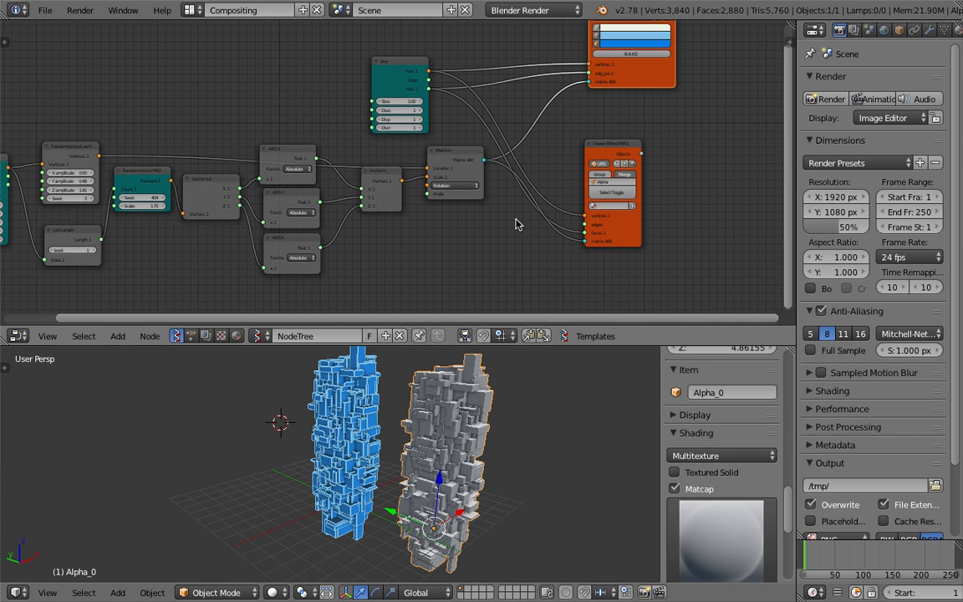
middle_drag(501, 468, 457, 465)
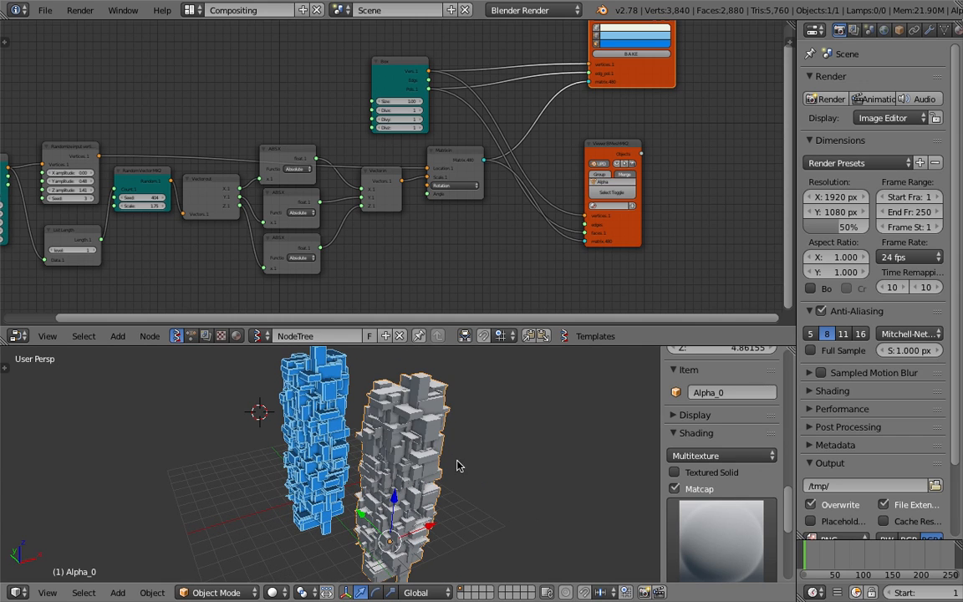
key(g)
key(Escape)
drag(483, 346, 489, 274)
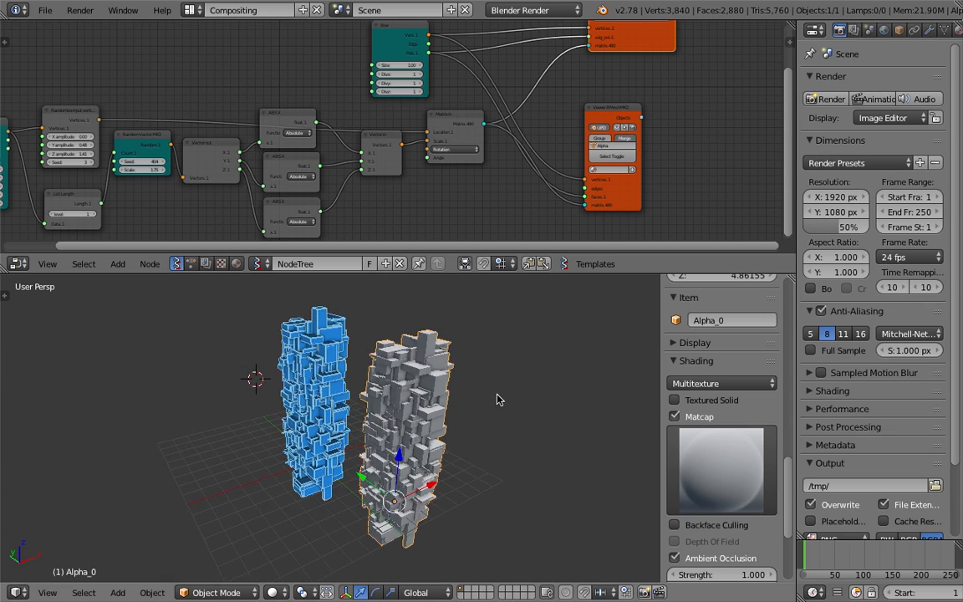
Step: Jump to frame 20 and move the grey tower clear of the blue one
middle_drag(496, 398, 457, 399)
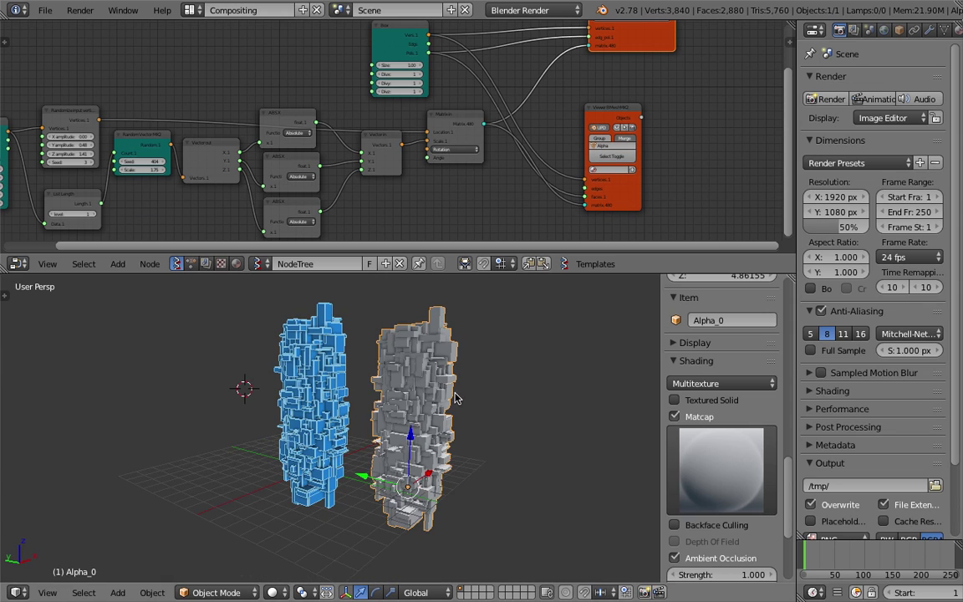
click(816, 556)
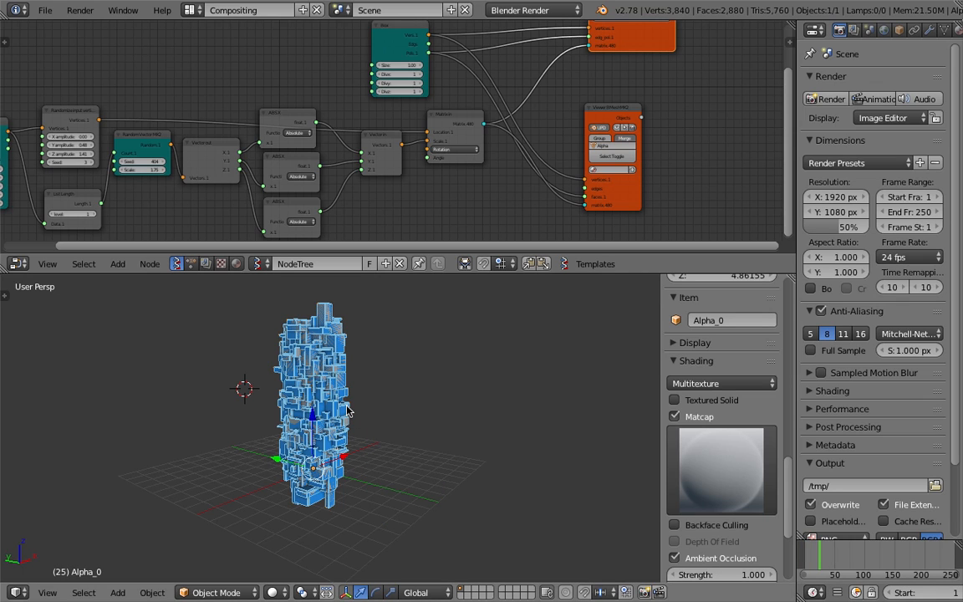
key(g)
click(449, 420)
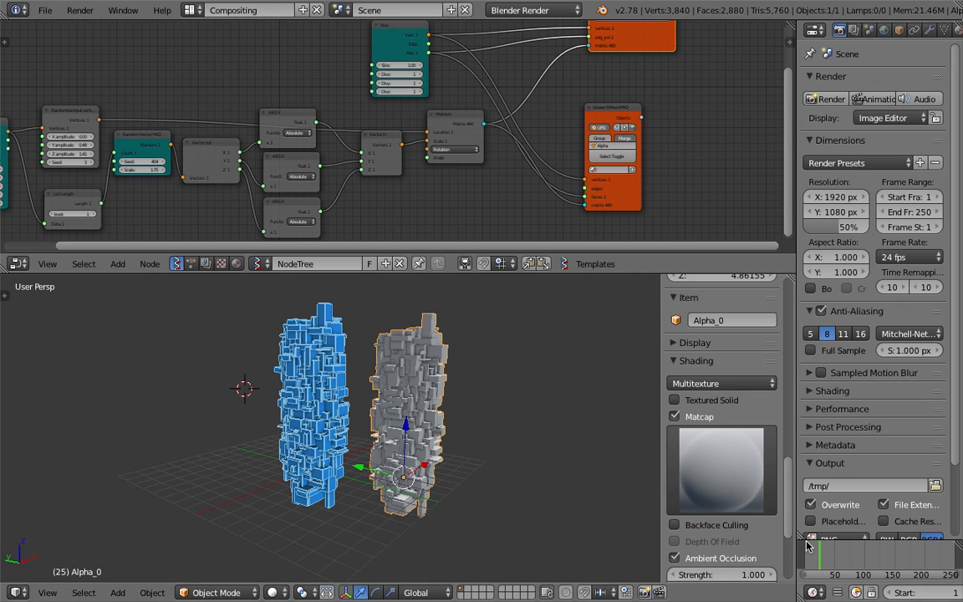
middle_drag(694, 216, 670, 215)
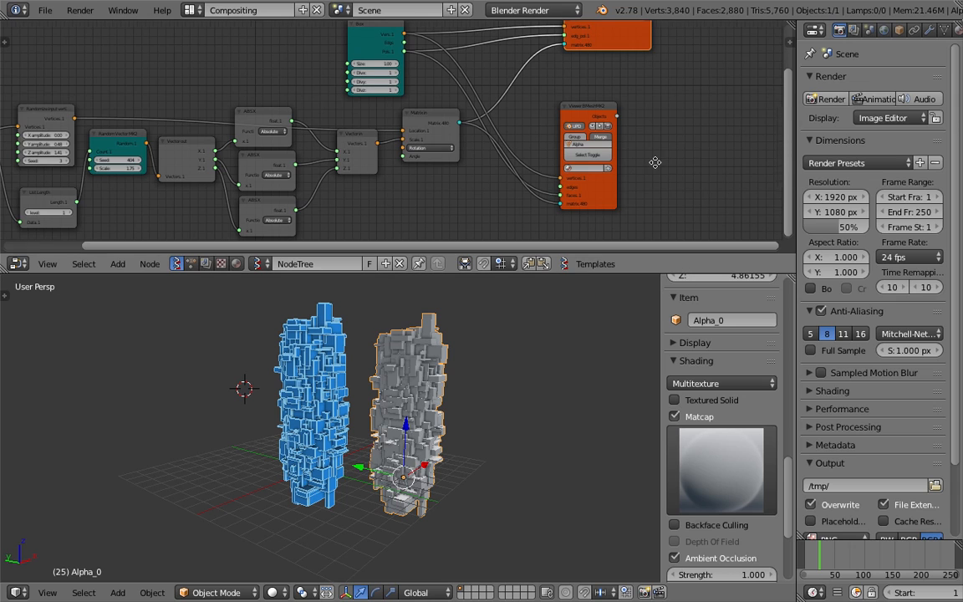
scroll(640, 159, up, 1)
scroll(610, 142, up, 1)
scroll(575, 125, up, 1)
scroll(575, 125, down, 1)
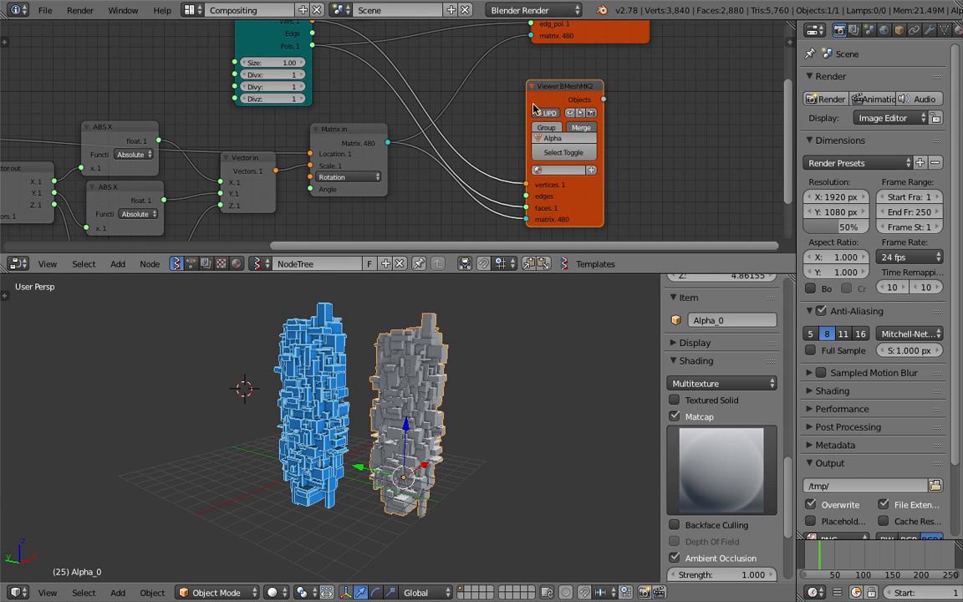
shift+scroll(516, 129, up, 1)
shift+scroll(559, 146, down, 1)
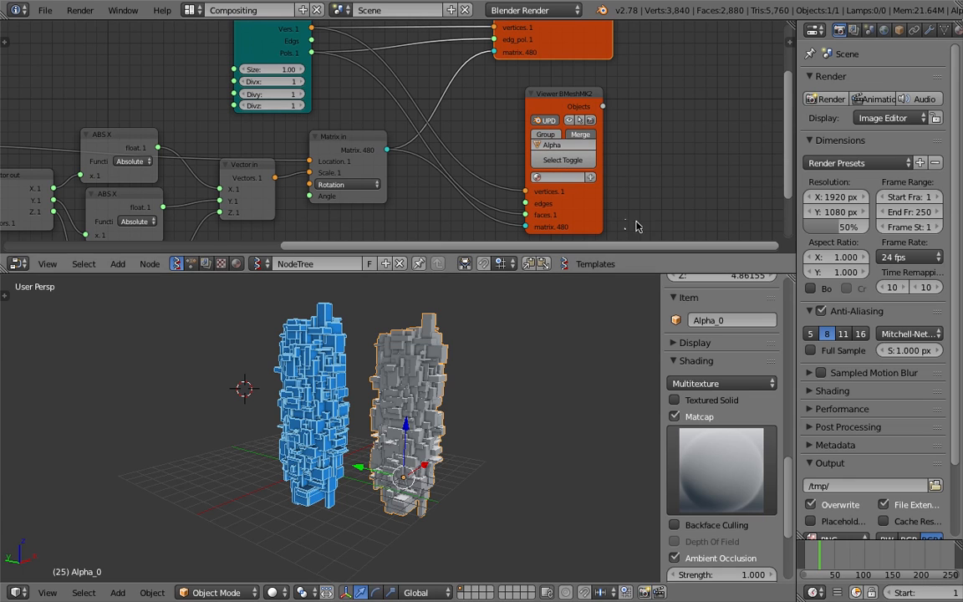
Step: Pan the node graph to the input nodes and jump to a later frame
middle_drag(640, 163, 680, 150)
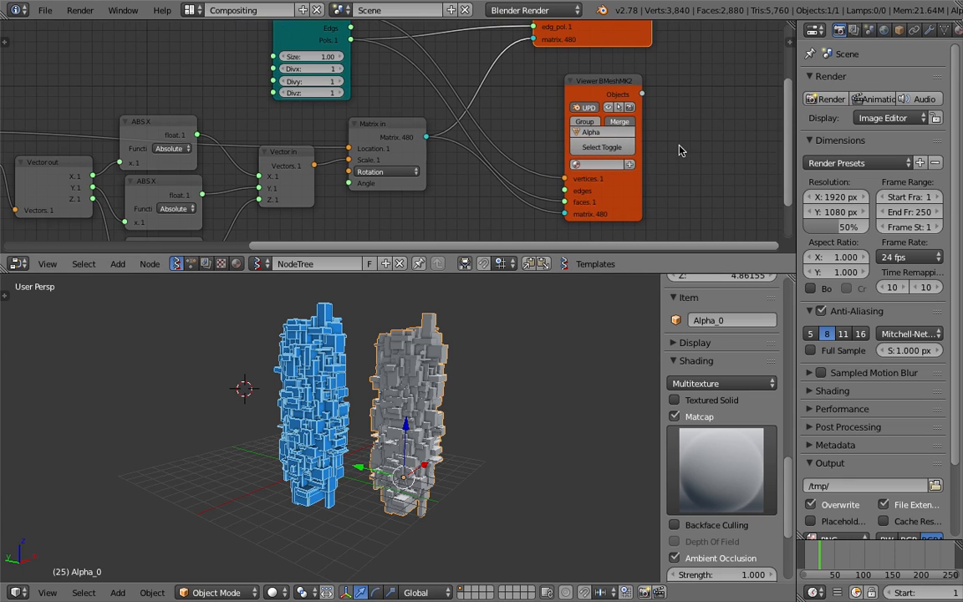
drag(596, 272, 597, 318)
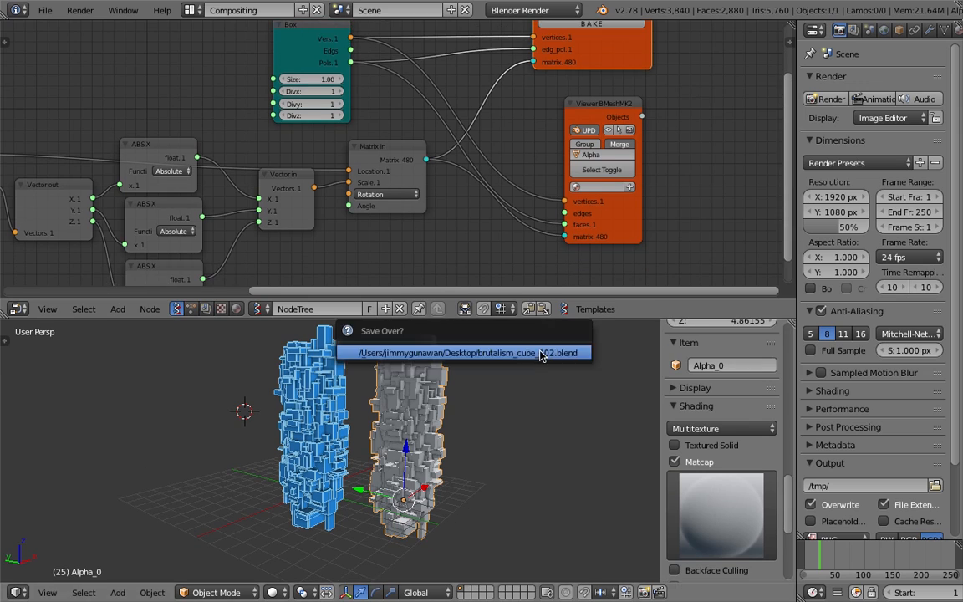
mouse_move(435, 208)
middle_down()
mouse_move(549, 198)
mouse_move(616, 154)
middle_up()
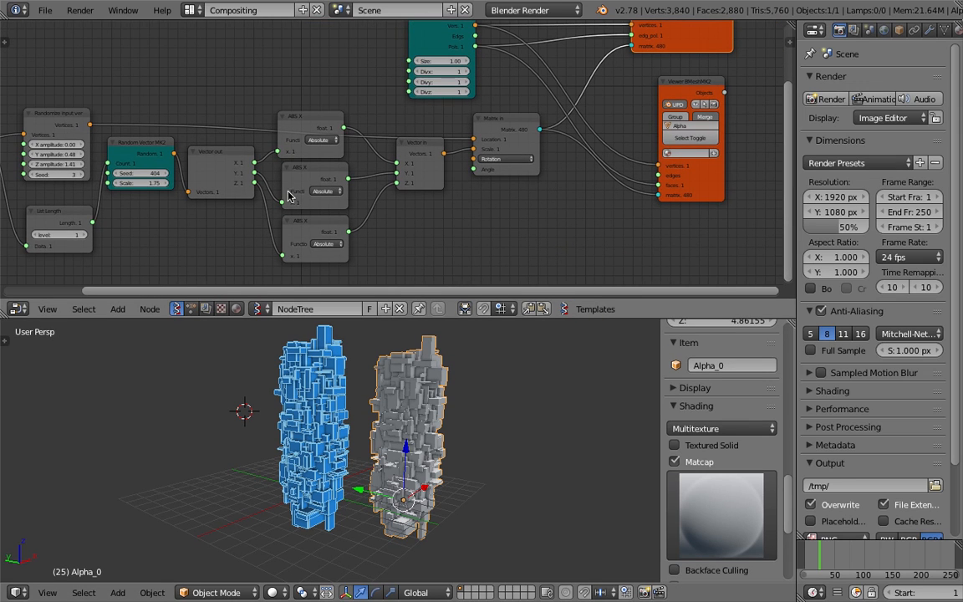
middle_drag(346, 167, 442, 144)
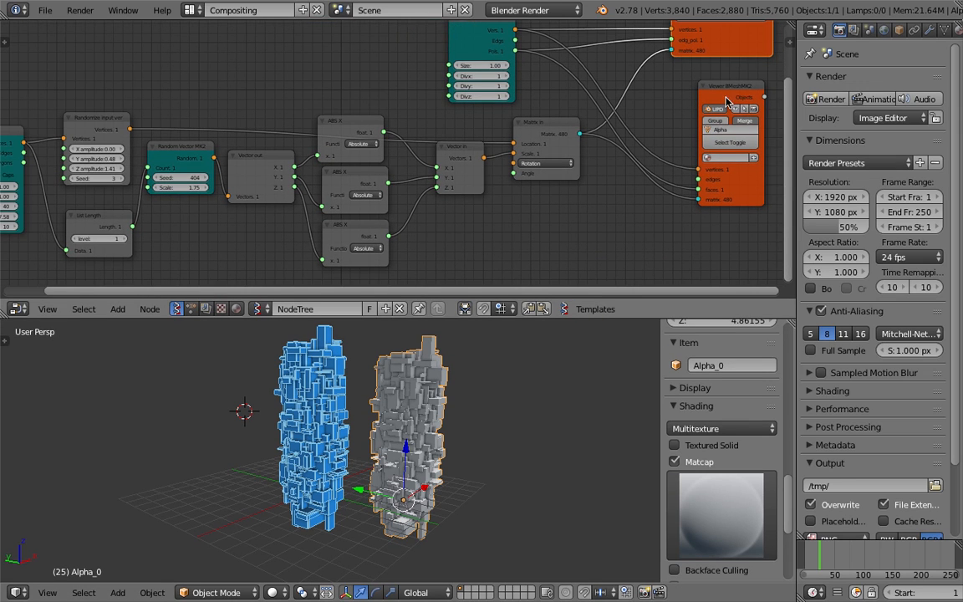
drag(725, 88, 698, 87)
middle_drag(425, 142, 472, 124)
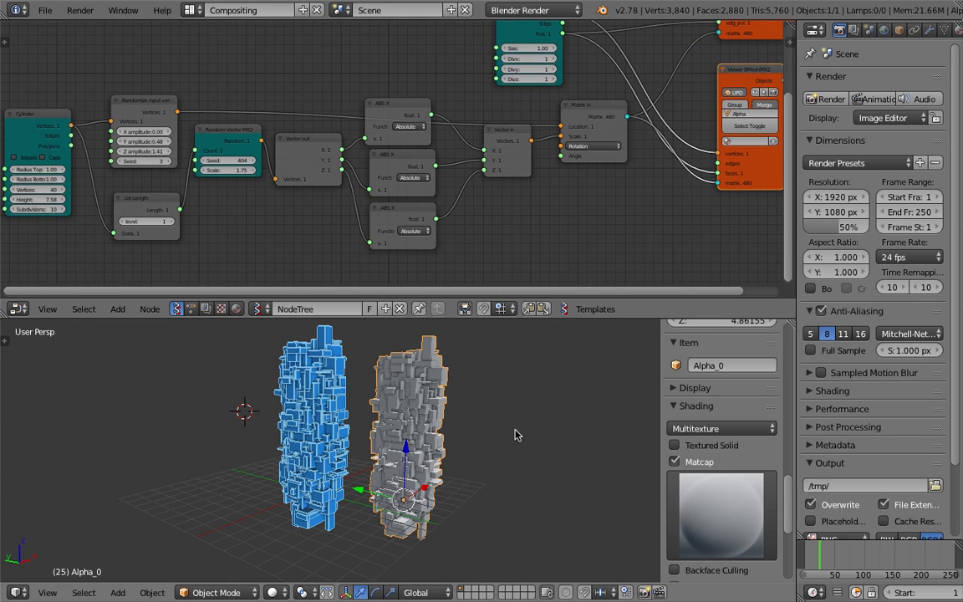
click(841, 561)
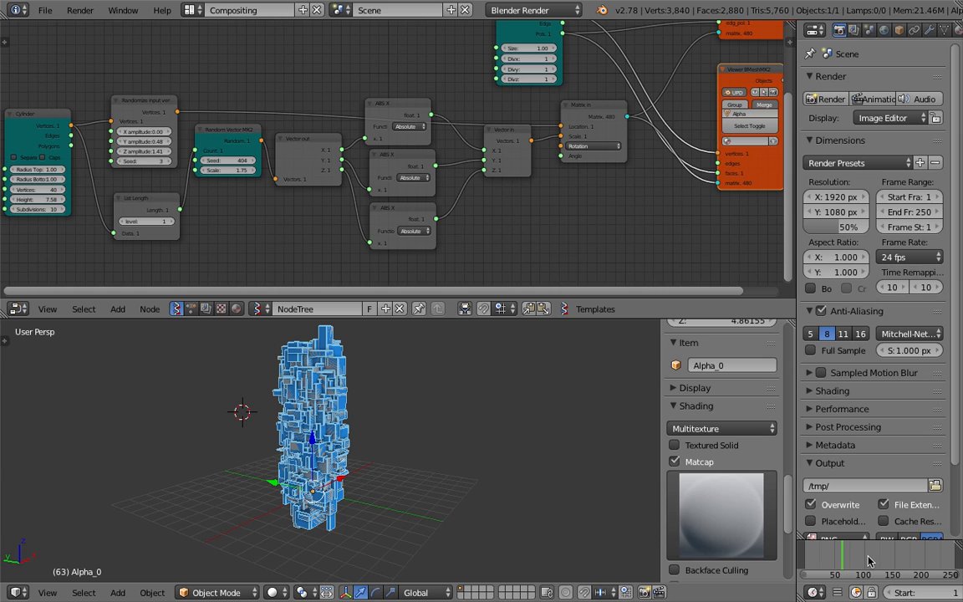
scroll(419, 172, up, 2)
scroll(376, 159, up, 2)
scroll(316, 144, up, 1)
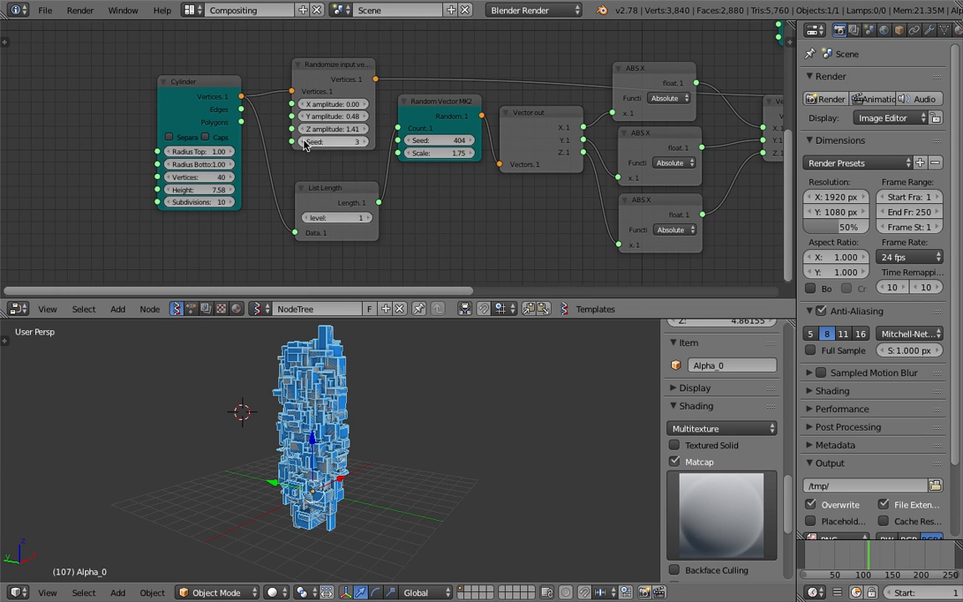
Step: Reseed the vertex randomizer to 62 and Random Vector MK2 to 482, then move the grey tower aside
drag(332, 142, 359, 186)
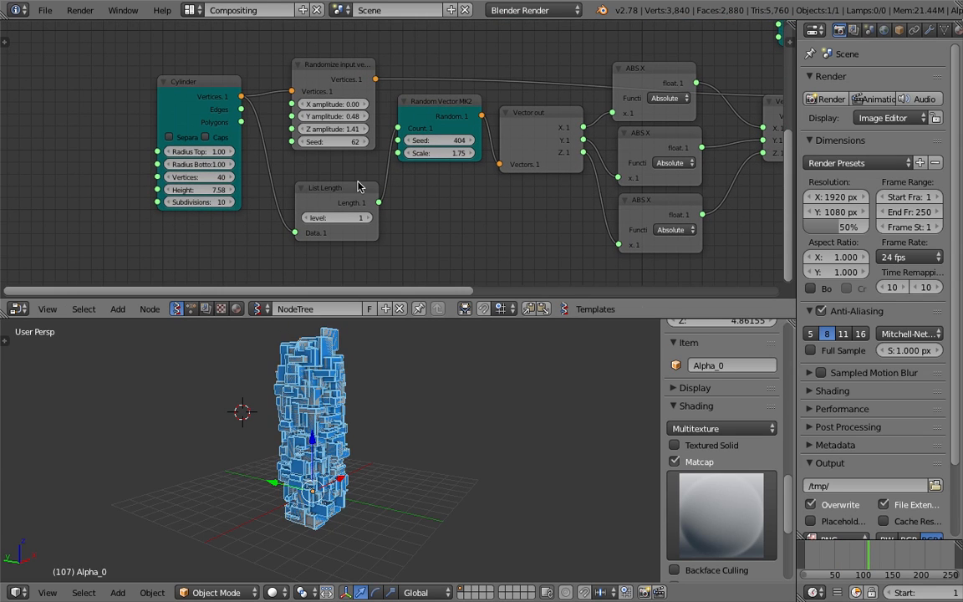
drag(427, 140, 332, 388)
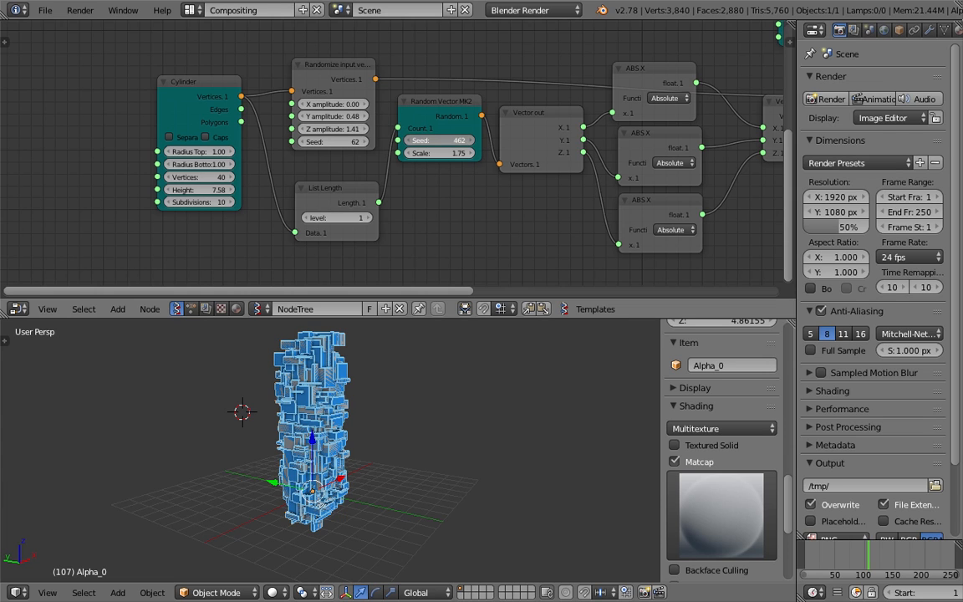
key(g)
click(477, 388)
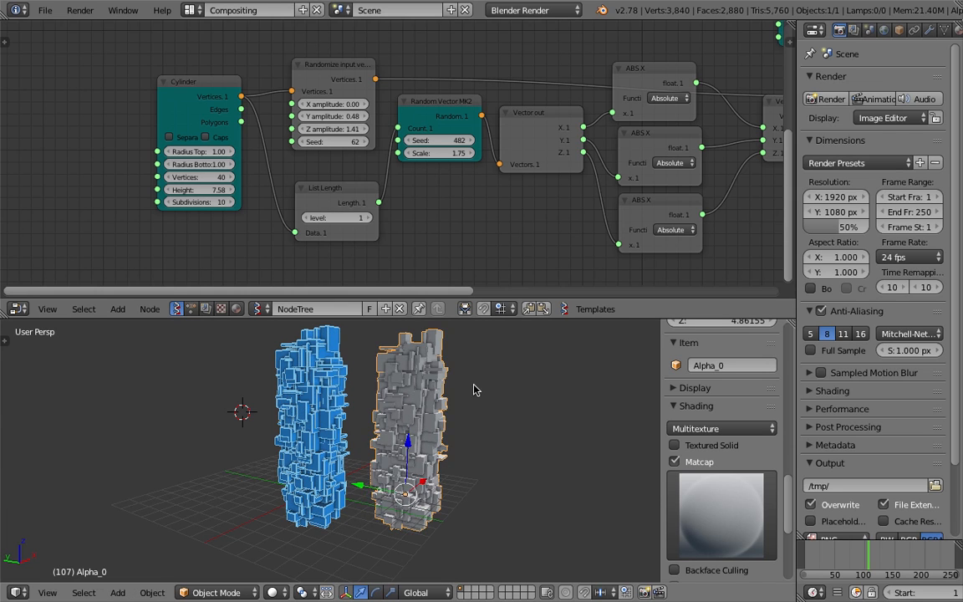
scroll(458, 409, up, 2)
scroll(399, 483, up, 2)
Step: Duplicate the tower as Alpha_0.001 and place it to the right
middle_drag(400, 483, 476, 326)
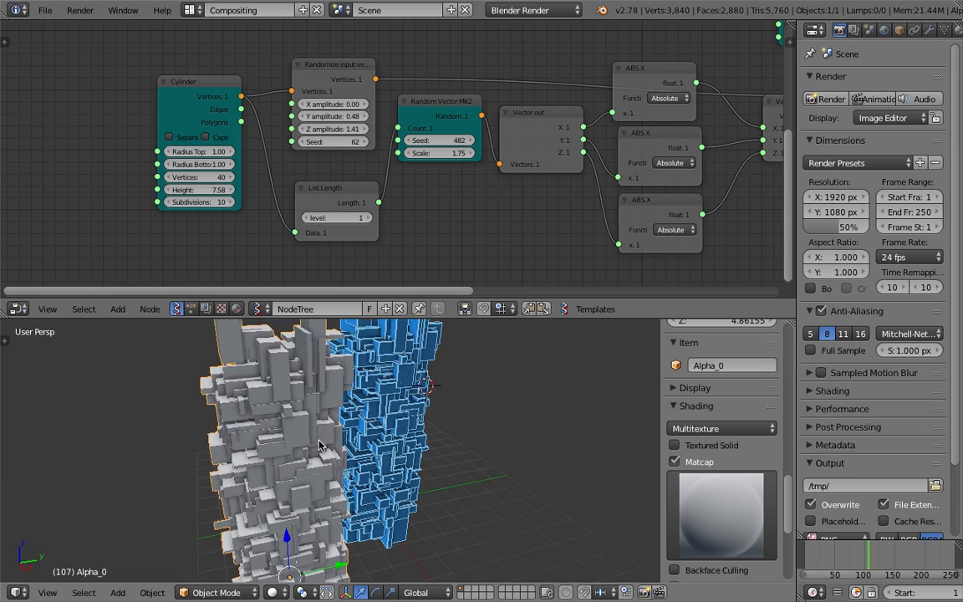
drag(476, 319, 476, 216)
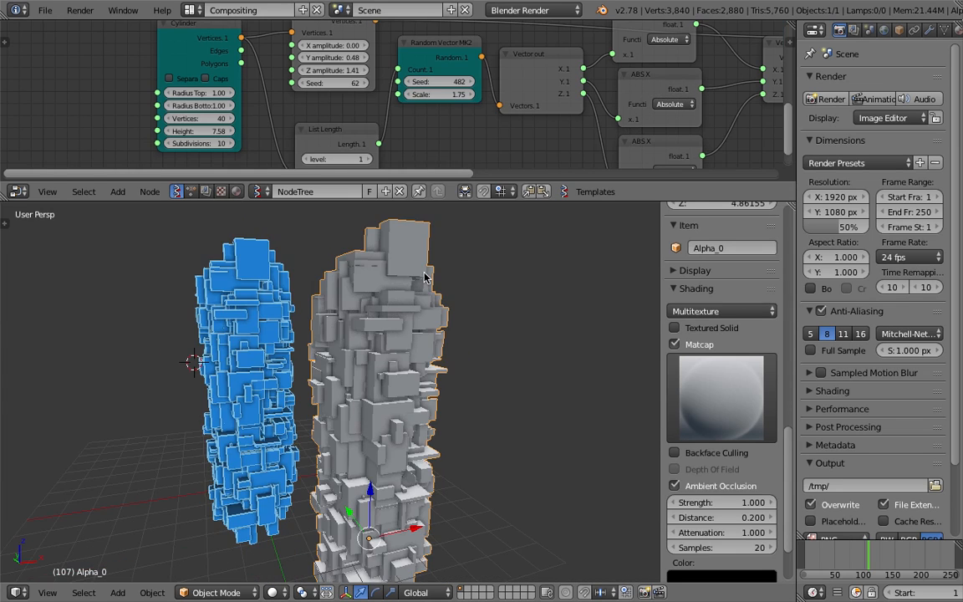
middle_drag(468, 276, 409, 391)
key(shift+d)
click(502, 391)
middle_drag(502, 391, 468, 401)
Step: Add a Frame info node and link Current Frame to the cylinder's Seed
click(846, 564)
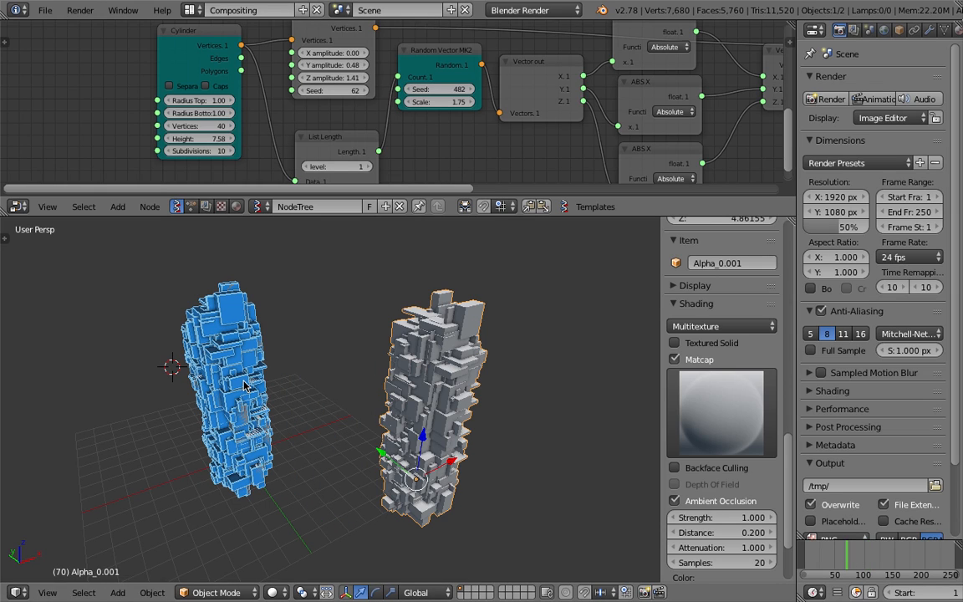
right_click(222, 295)
middle_drag(125, 113, 169, 116)
key(space)
text(frame)
key(Down)
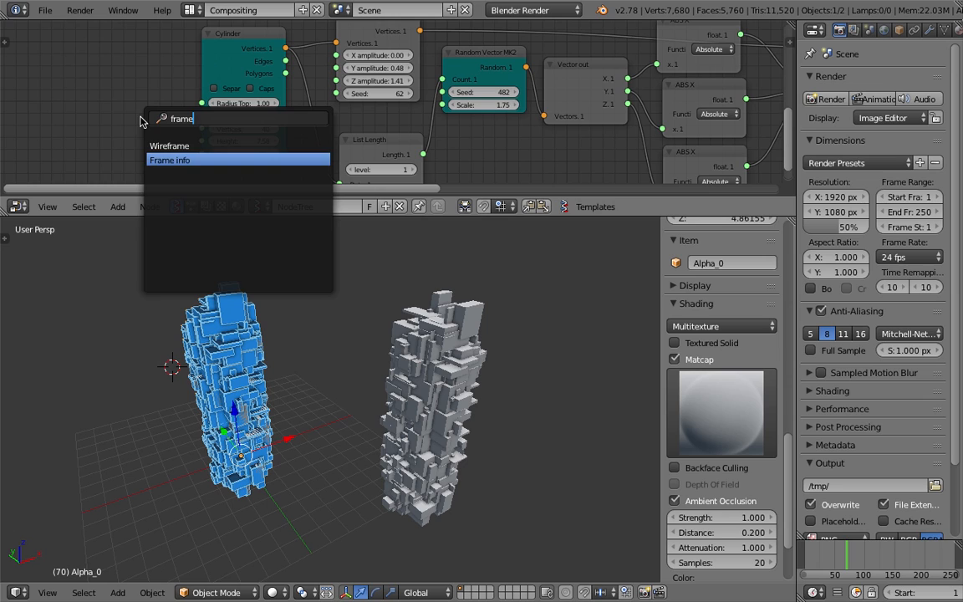
key(Return)
click(163, 95)
drag(164, 95, 337, 94)
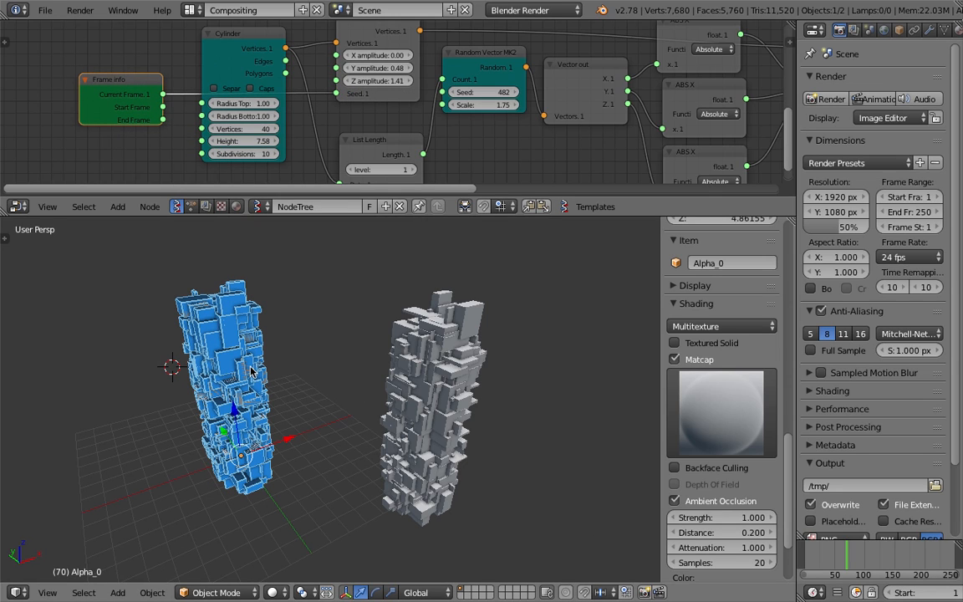
Step: Duplicate the tower twice, placing copies between and right of the existing towers
key(shift+d)
click(353, 357)
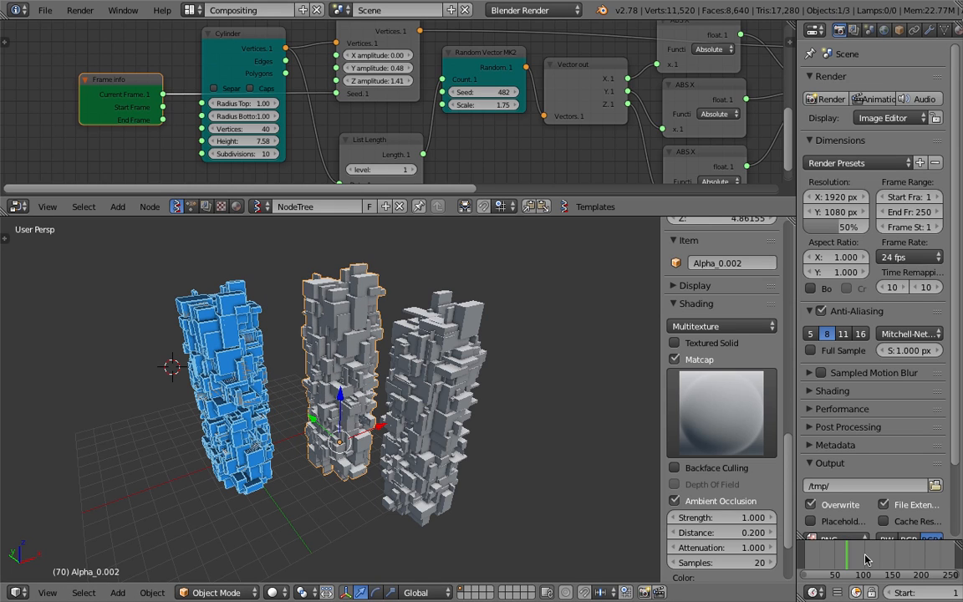
key(shift+d)
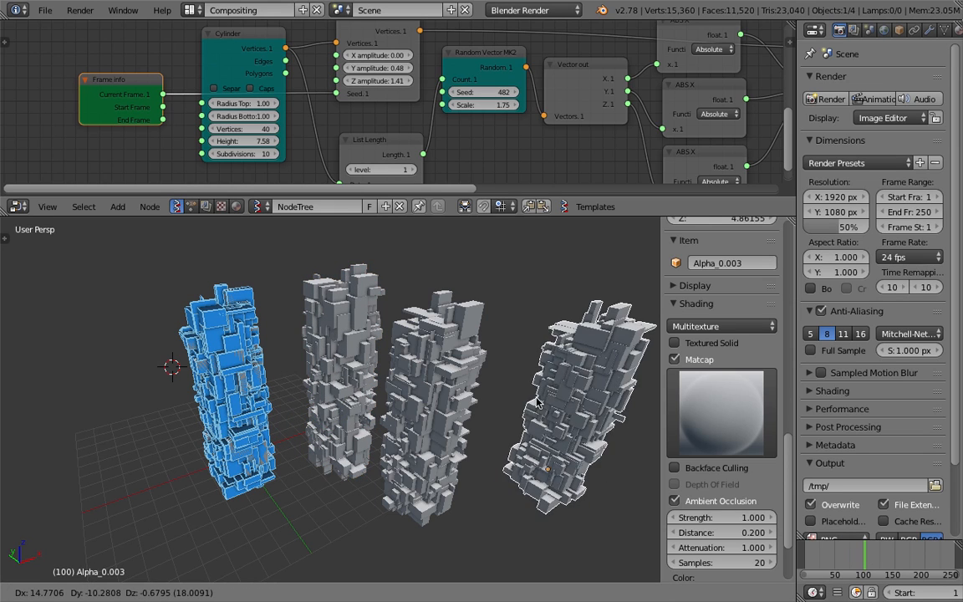
click(357, 384)
middle_drag(358, 385, 712, 504)
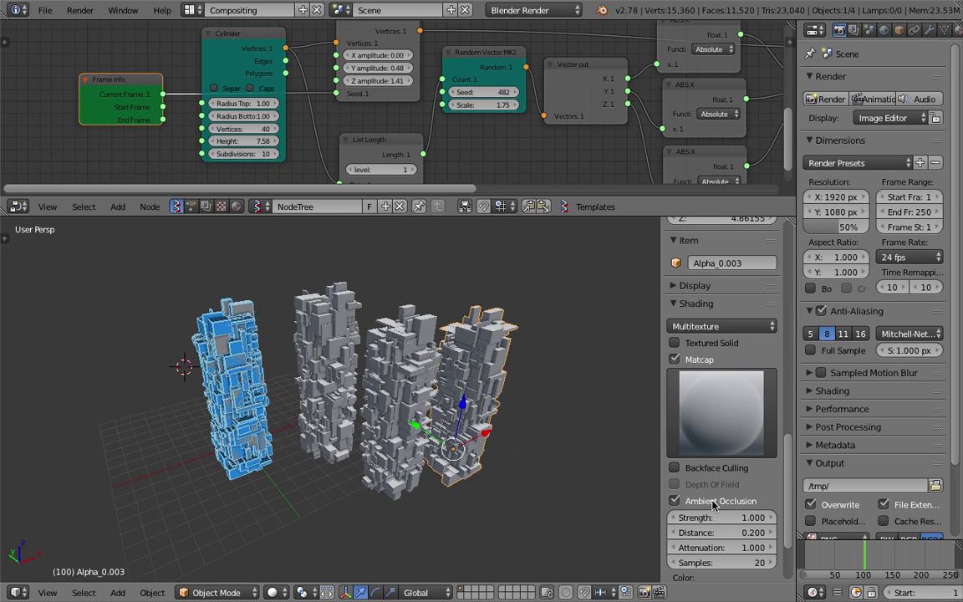
Step: At frame 137 raise the vertex randomizer's X/Y amplitude and duplicate a wider tower far left
click(887, 563)
right_click(238, 365)
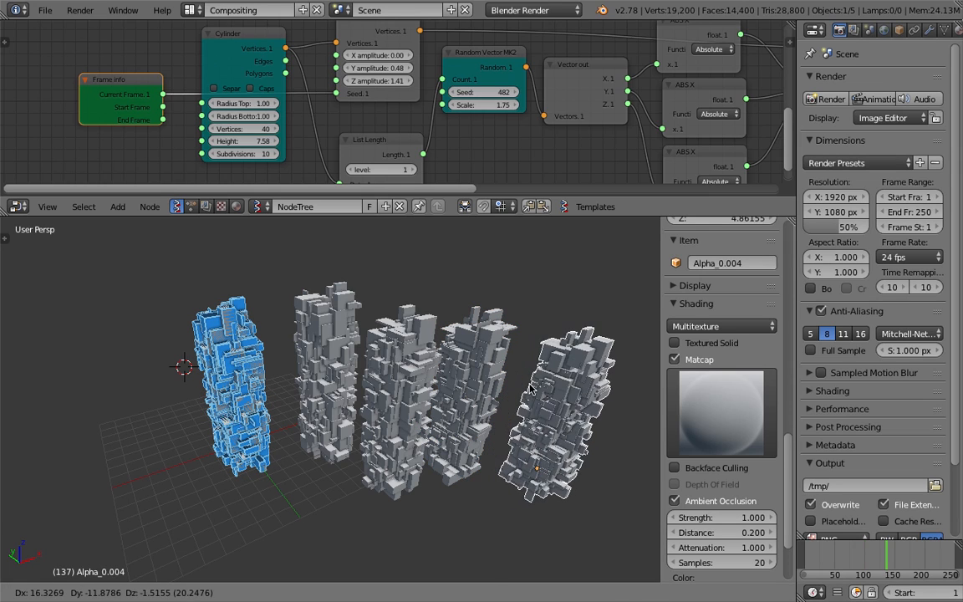
right_click(529, 389)
mouse_move(367, 67)
mouse_down()
mouse_move(385, 68)
mouse_move(372, 56)
mouse_up()
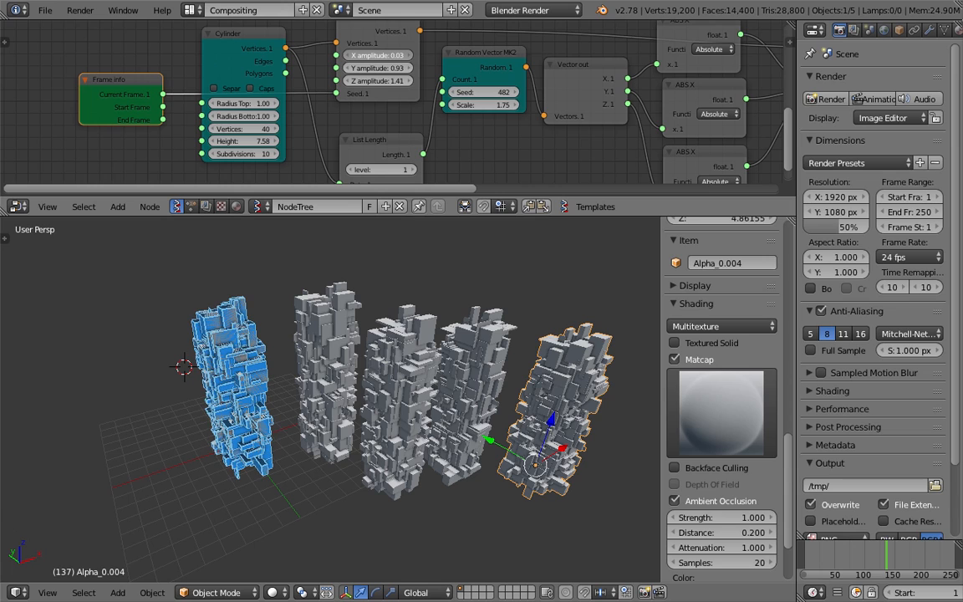
drag(371, 55, 372, 76)
key(shift+d)
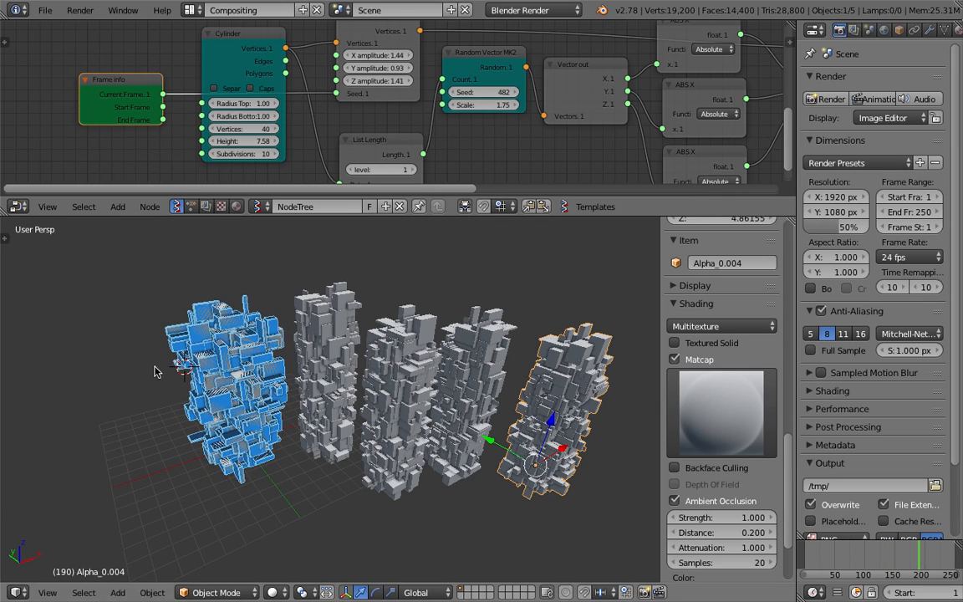
Step: At frame 89 duplicate the blue Alpha_0 tower and place the copy on the right
click(858, 557)
right_click(261, 383)
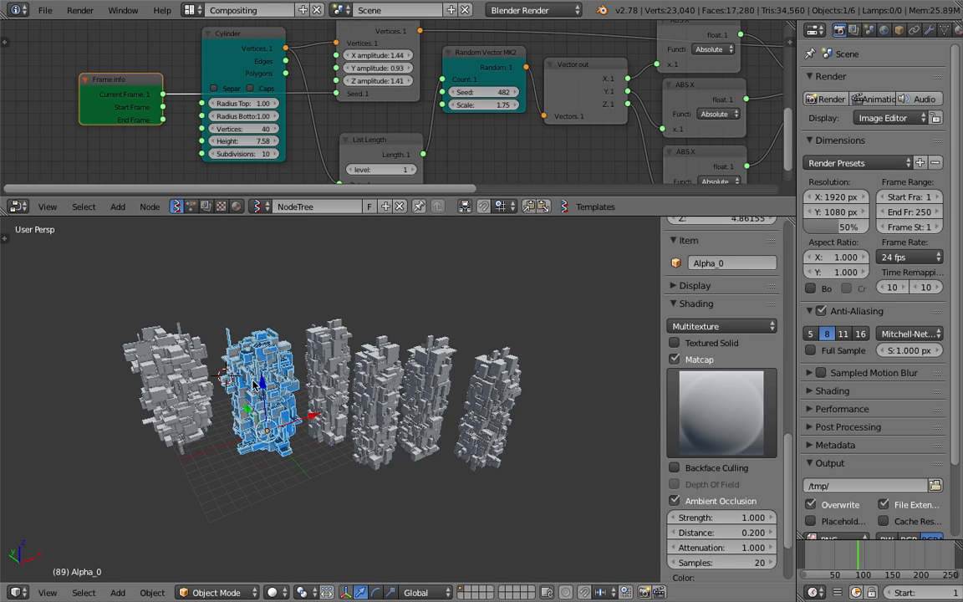
scroll(261, 383, down, 2)
key(shift+d)
click(502, 383)
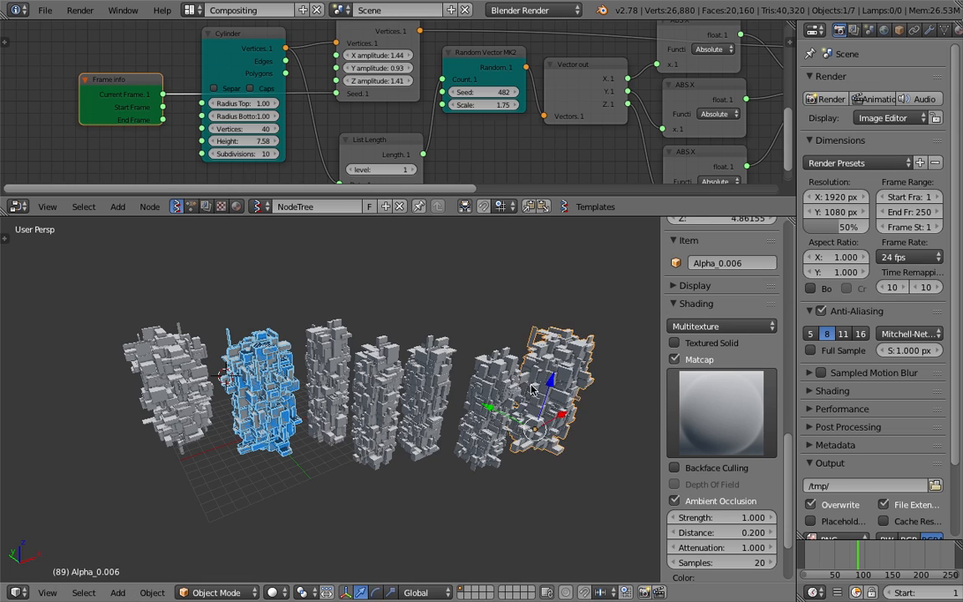
middle_drag(502, 383, 417, 398)
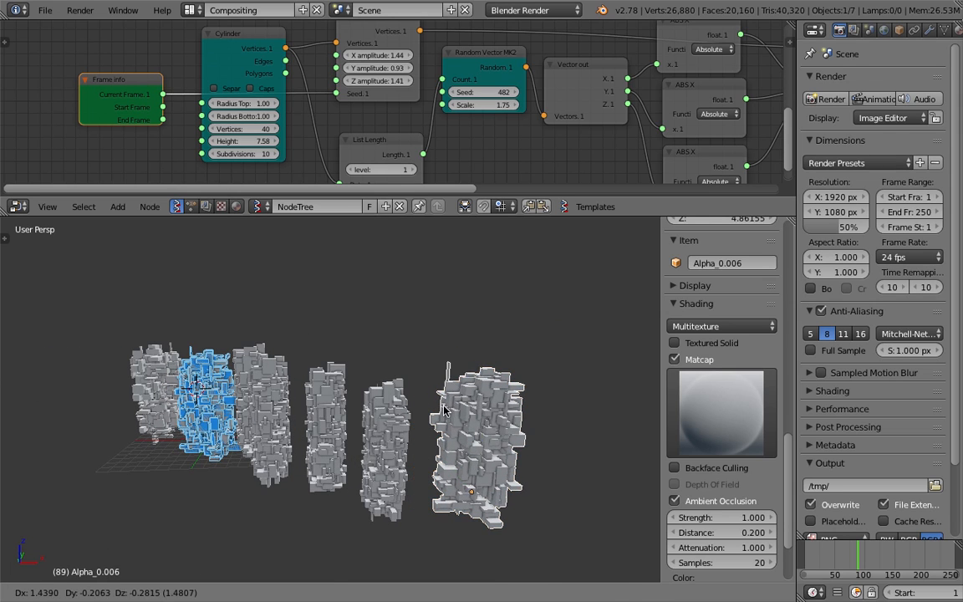
Step: Hide the side panel and save the blend file
key(ctrl+s)
click(396, 463)
middle_drag(396, 462, 551, 406)
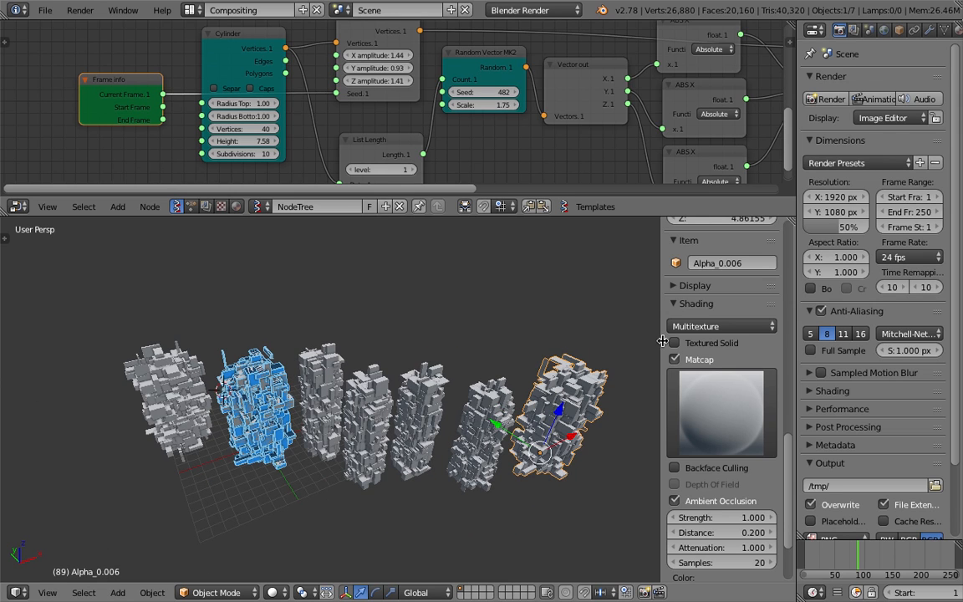
key(n)
key(ctrl+s)
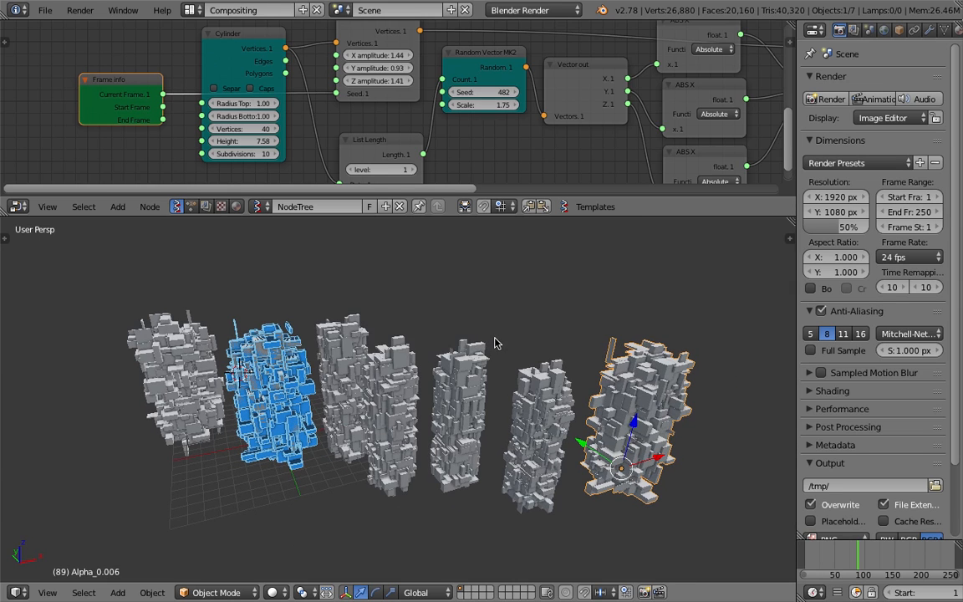
click(495, 343)
scroll(159, 126, up, 1)
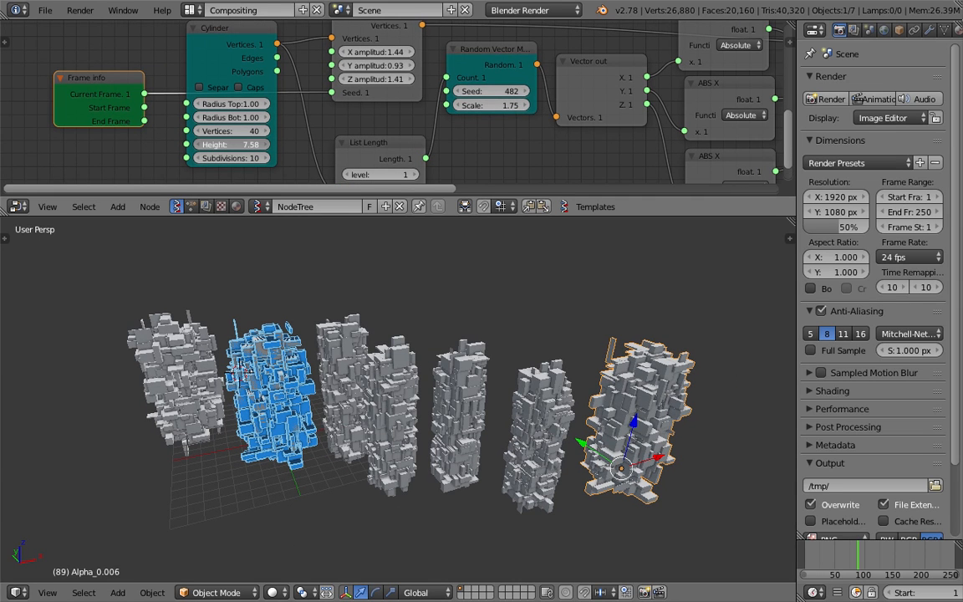
Step: Lower the cylinder height, duplicate a single tower as Alpha_0.007 and move it into place
mouse_move(230, 145)
mouse_down()
mouse_move(193, 145)
mouse_move(276, 144)
mouse_move(183, 158)
mouse_move(205, 157)
mouse_up()
key(a)
middle_drag(267, 393, 305, 399)
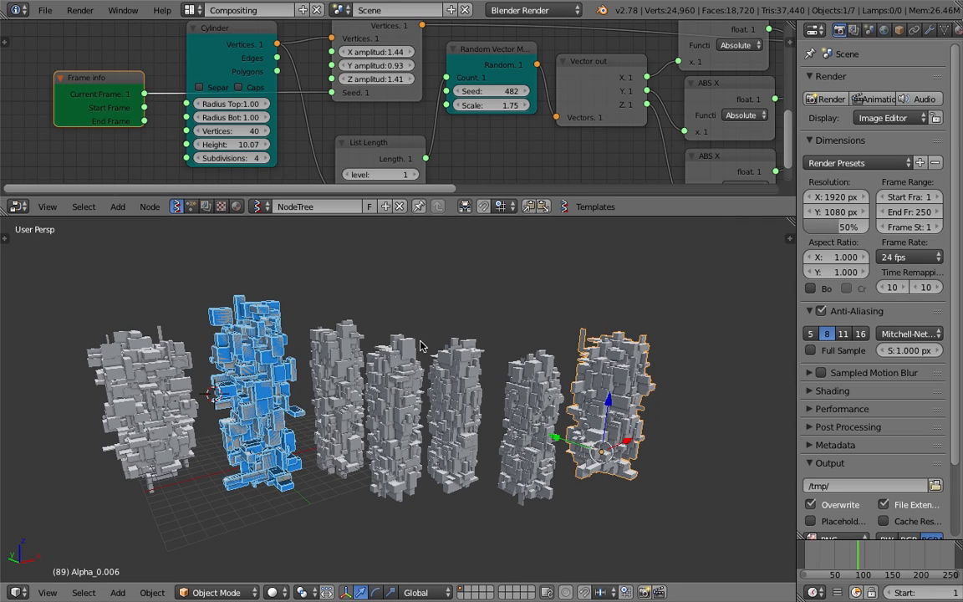
key(a)
key(a)
right_click(249, 355)
key(shift+d)
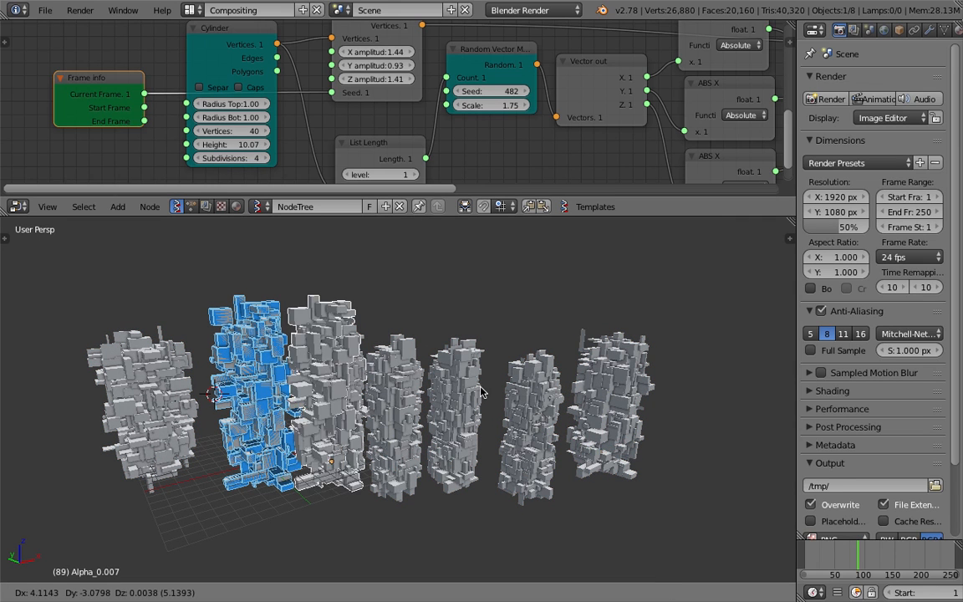
click(693, 388)
middle_drag(693, 389, 374, 404)
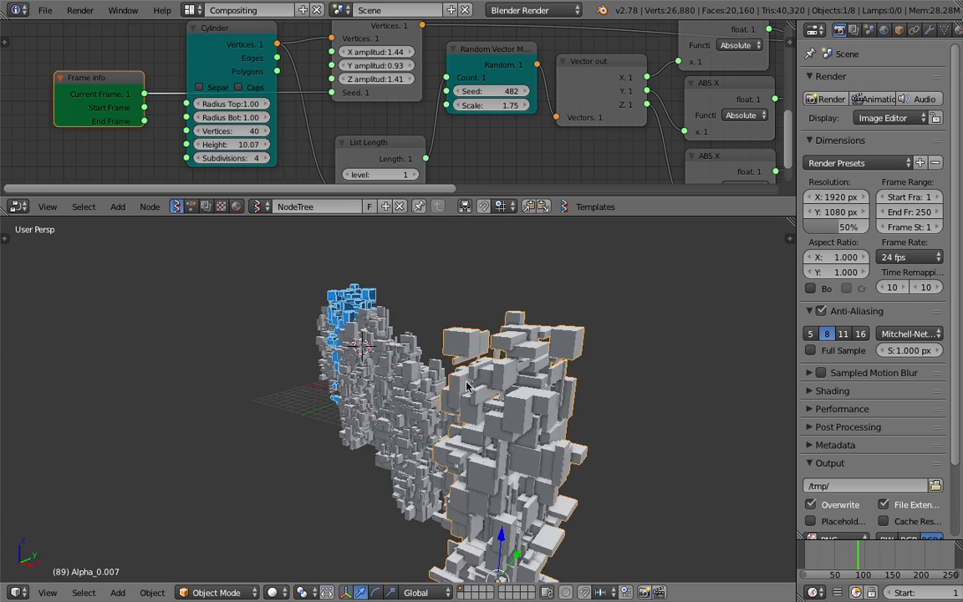
key(g)
click(350, 355)
Step: Duplicate the narrow Alpha_0.003 tower as Alpha_0.008 and place it right and down
mouse_move(350, 355)
middle_down()
mouse_move(520, 381)
mouse_move(393, 368)
mouse_move(367, 376)
middle_up()
right_click(393, 367)
key(shift+d)
click(458, 281)
middle_drag(458, 282, 407, 367)
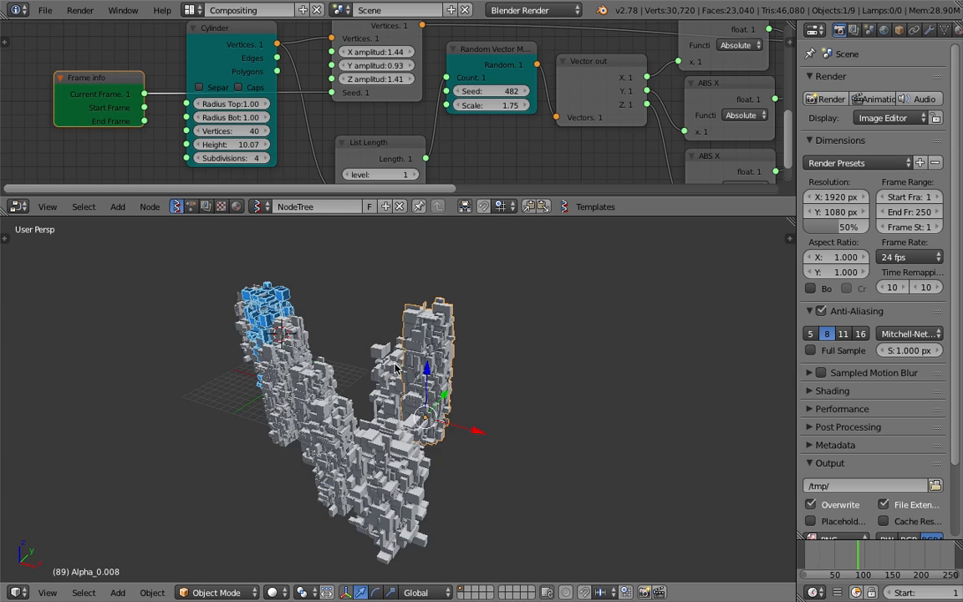
key(g)
click(483, 407)
middle_drag(583, 290, 498, 375)
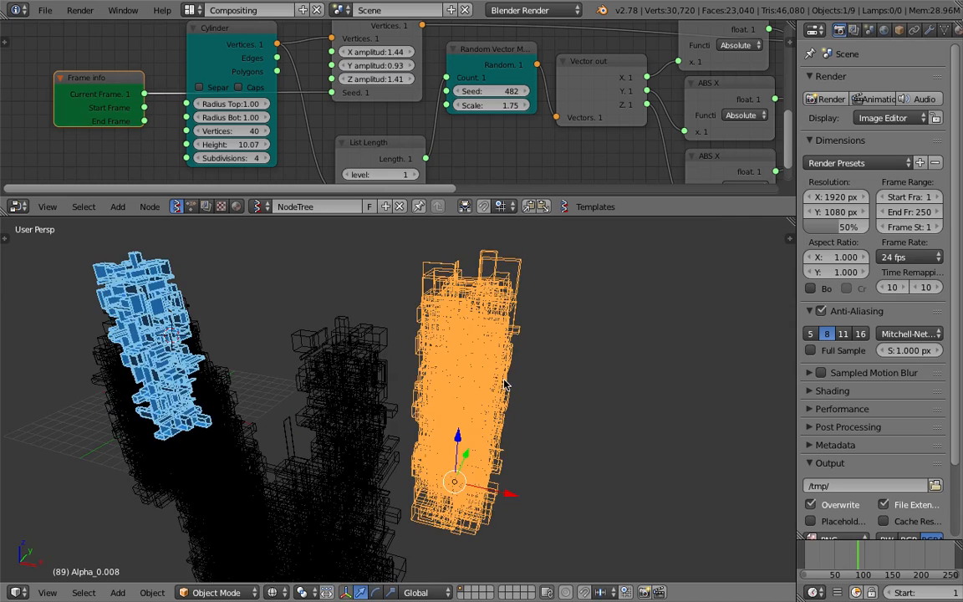
middle_drag(436, 321, 472, 330)
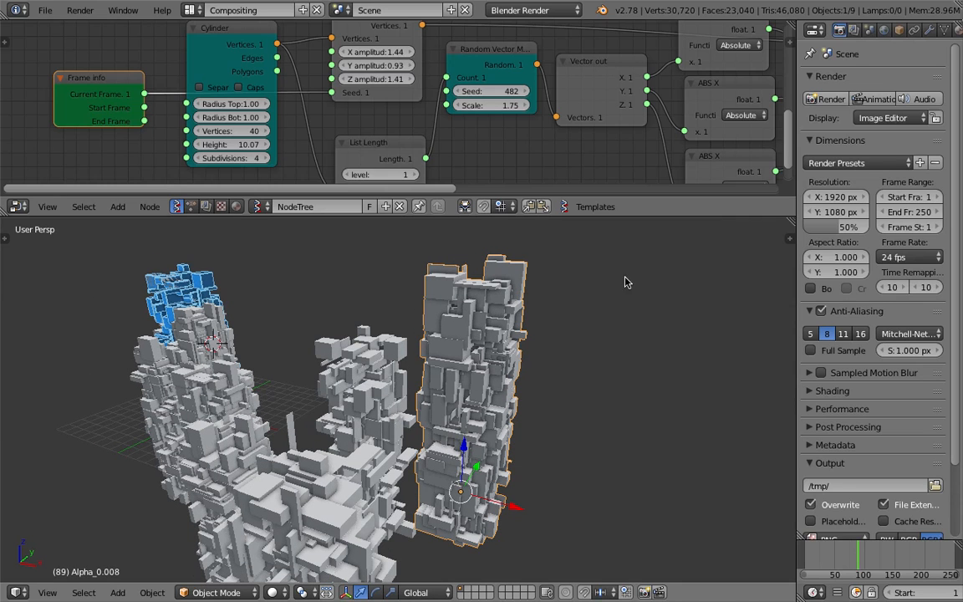
Step: Add a Wireframe modifier to Alpha_0.008
click(928, 30)
click(836, 81)
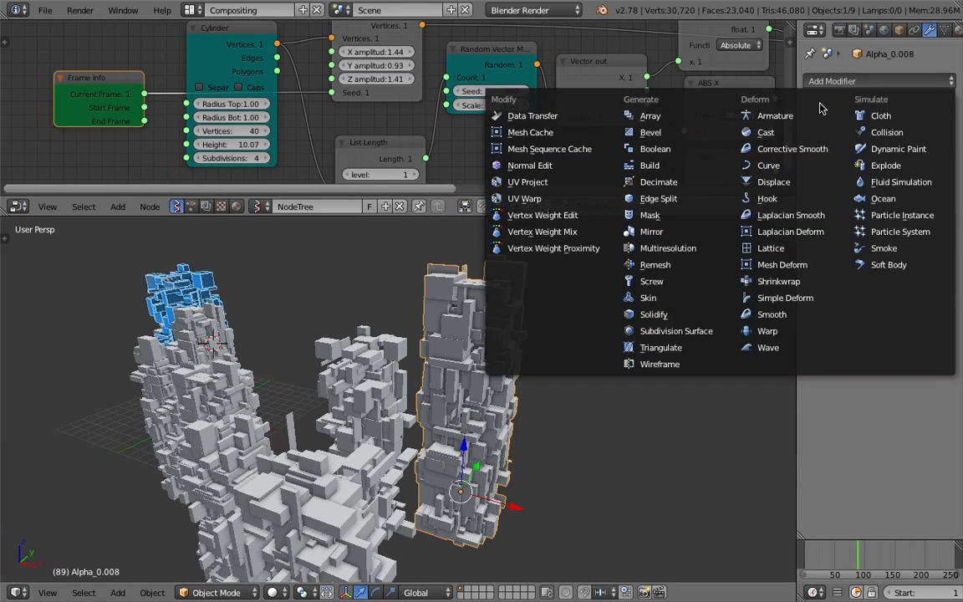
click(659, 363)
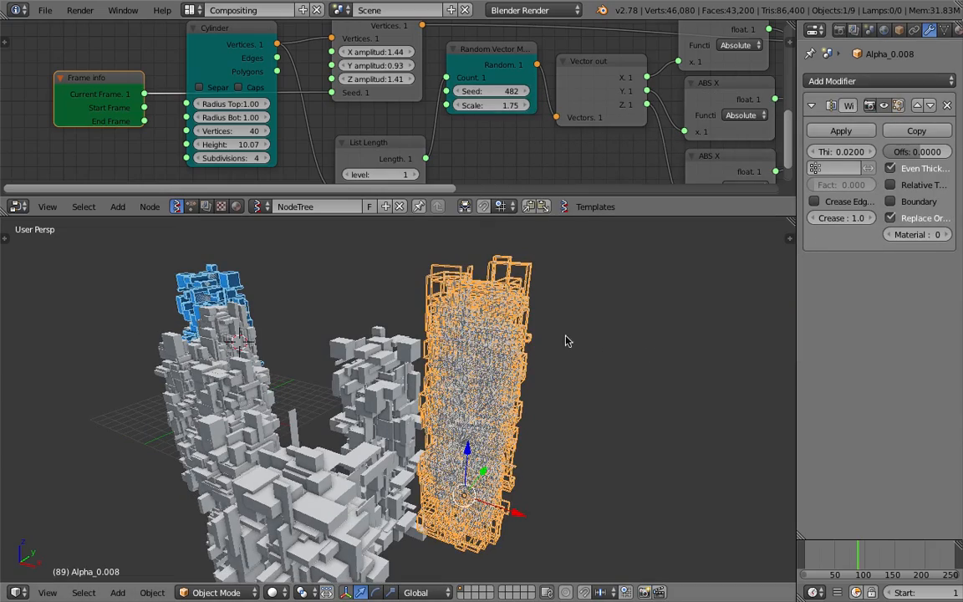
key(a)
mouse_move(565, 340)
middle_down()
mouse_move(542, 361)
mouse_move(490, 350)
mouse_move(709, 264)
middle_up()
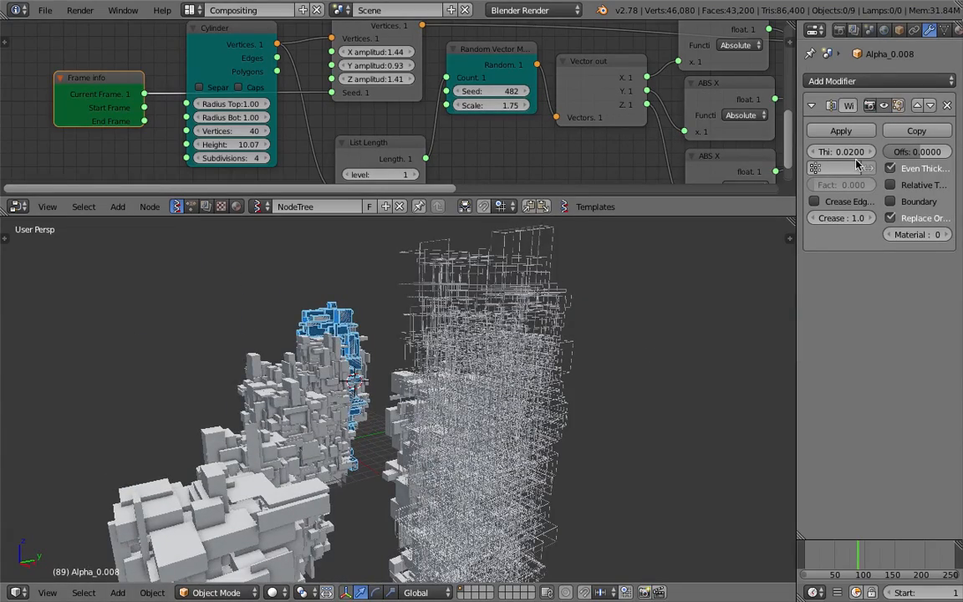
Step: Thicken the wireframe struts to about 0.0352 and reselect the tower
drag(844, 151, 873, 151)
middle_drag(777, 301, 590, 391)
key(a)
key(a)
right_click(402, 337)
mouse_move(401, 338)
middle_down()
mouse_move(630, 396)
mouse_move(567, 404)
mouse_move(445, 387)
mouse_move(397, 404)
middle_up()
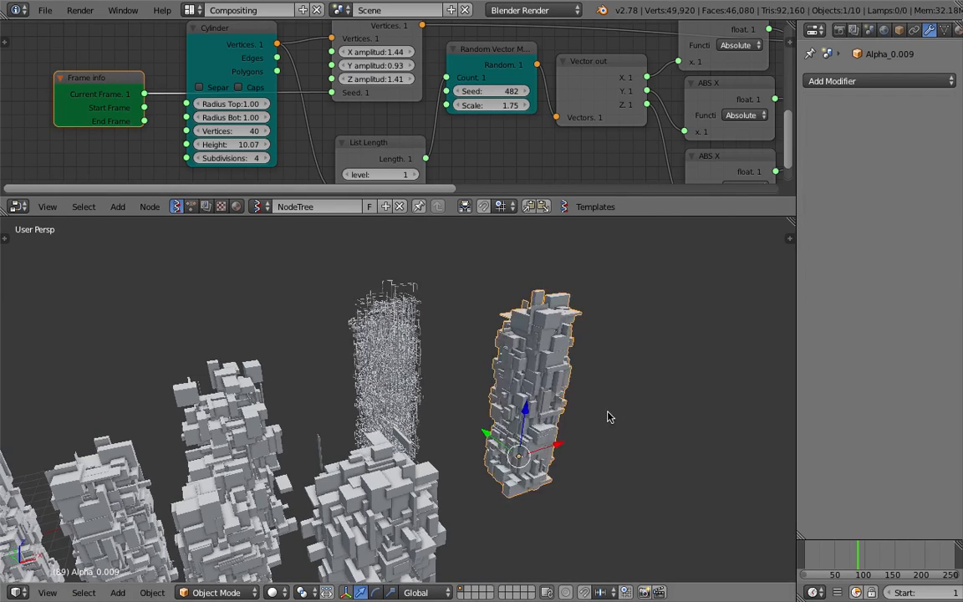
Step: Convert the Alpha_0.009 tower copy into a plain mesh via Convert to > Mesh from Curve/Meta/Surf/Text
middle_drag(609, 417, 483, 390)
key(space)
text(Convert)
key(Return)
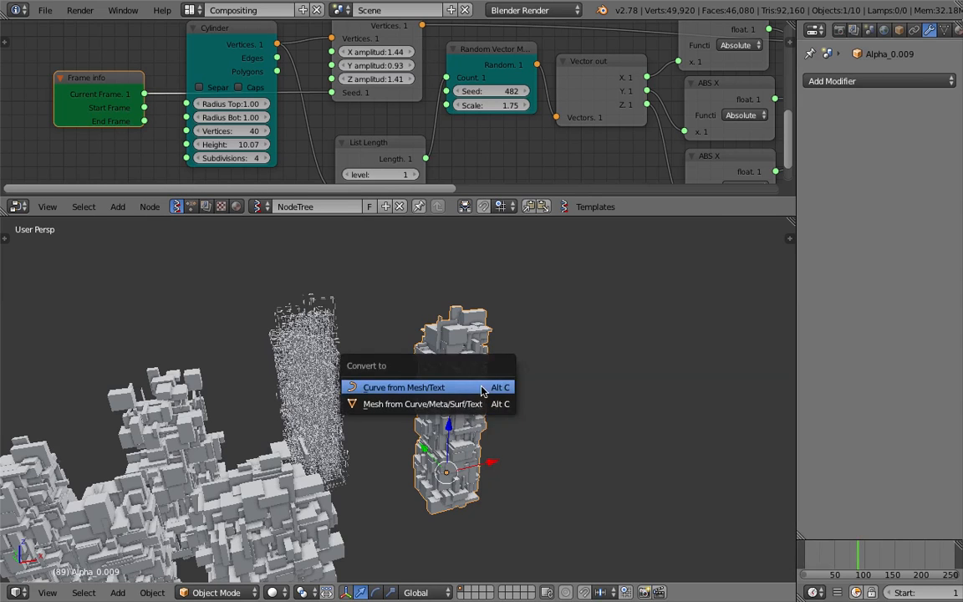
middle_drag(438, 306, 459, 345)
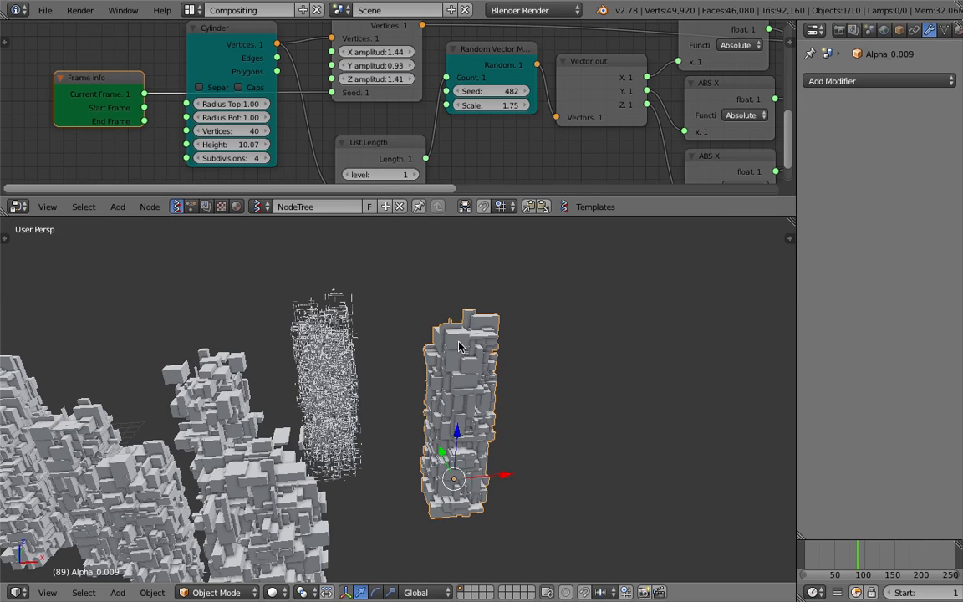
right_drag(459, 368, 426, 374)
key(space)
text(conver)
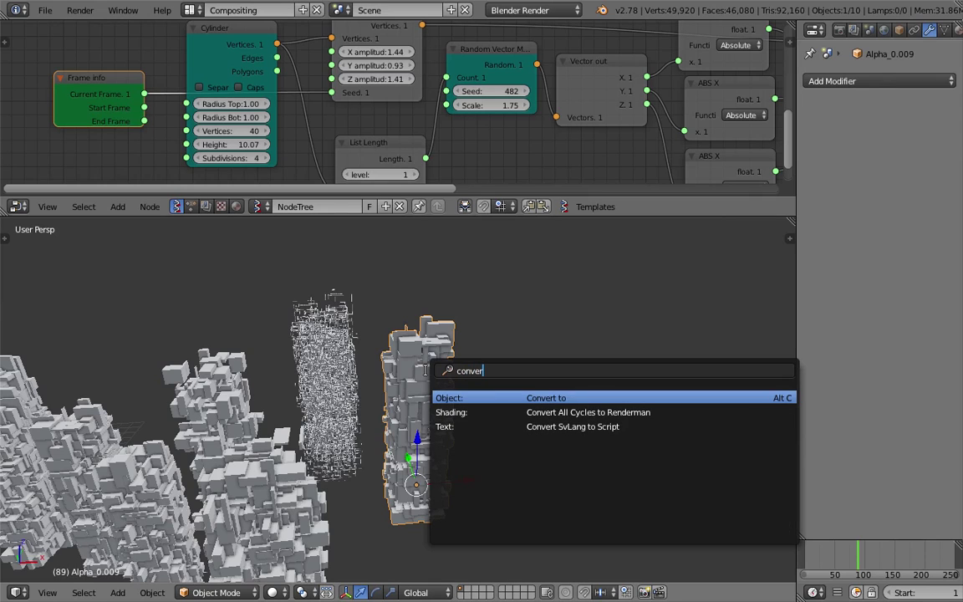
key(Return)
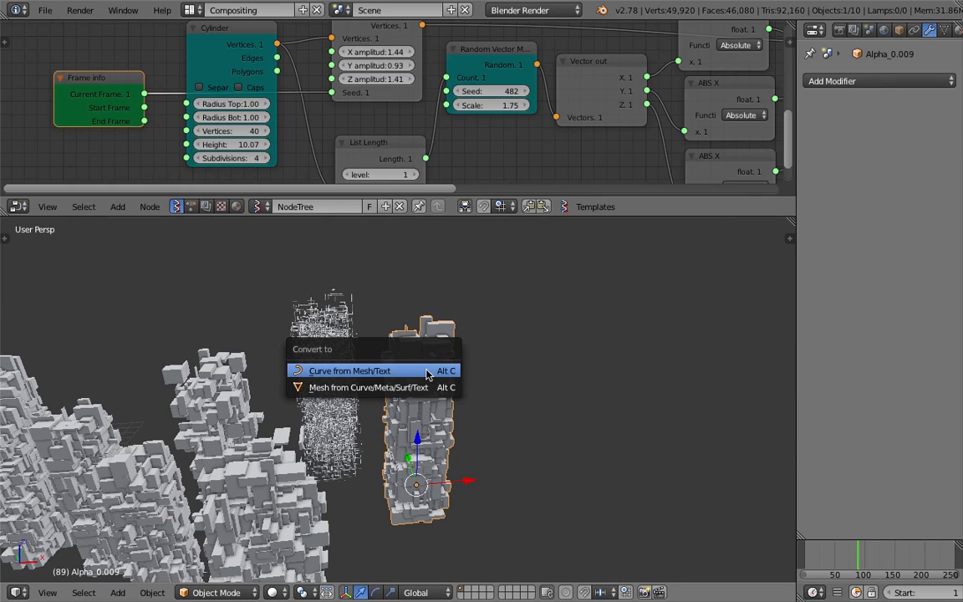
click(409, 388)
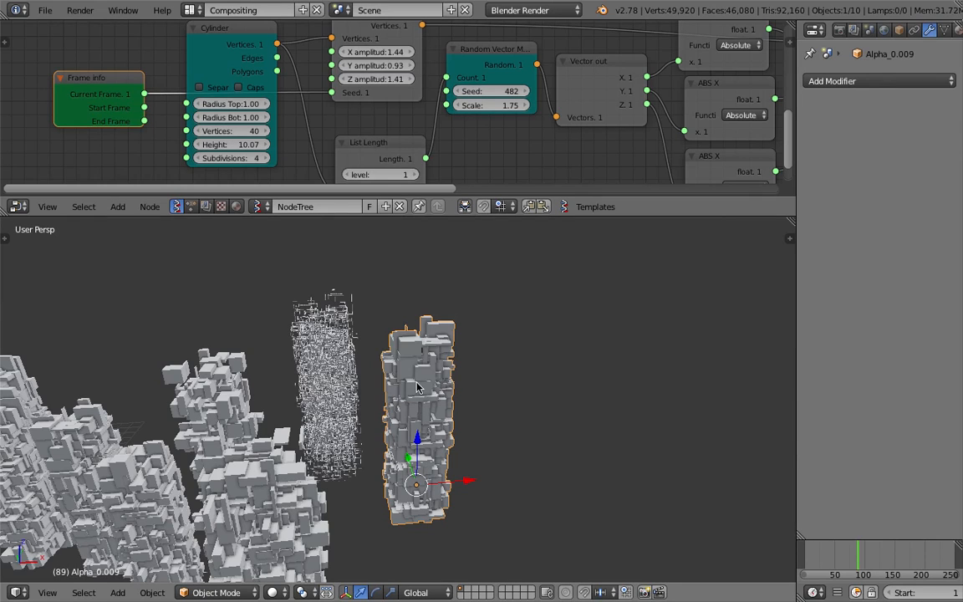
Step: Check the copy in wireframe shading, then delete it, leaving nine towers in the scene
key(z)
key(z)
key(g)
click(468, 361)
scroll(880, 37, down, 2)
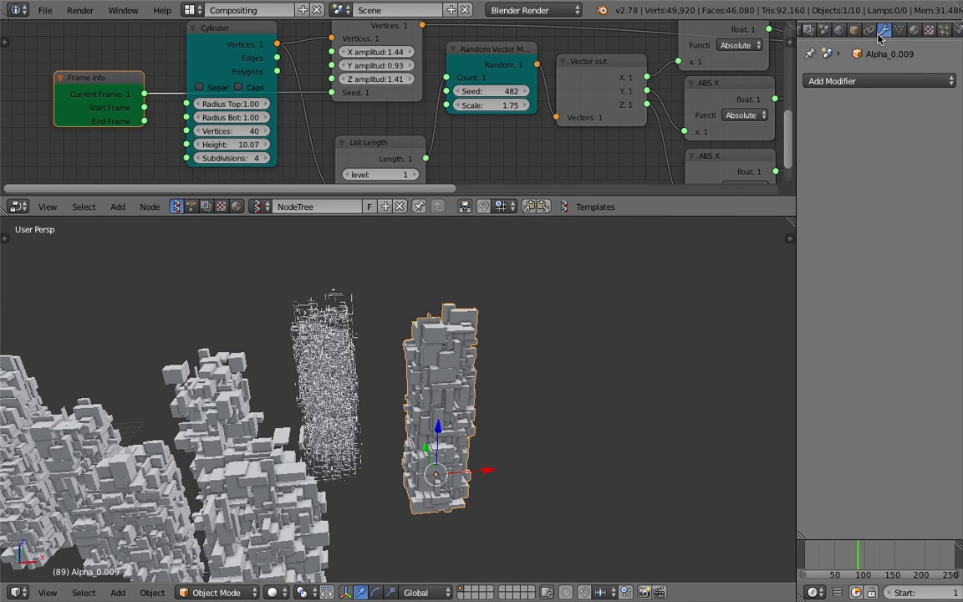
middle_drag(426, 376, 448, 383)
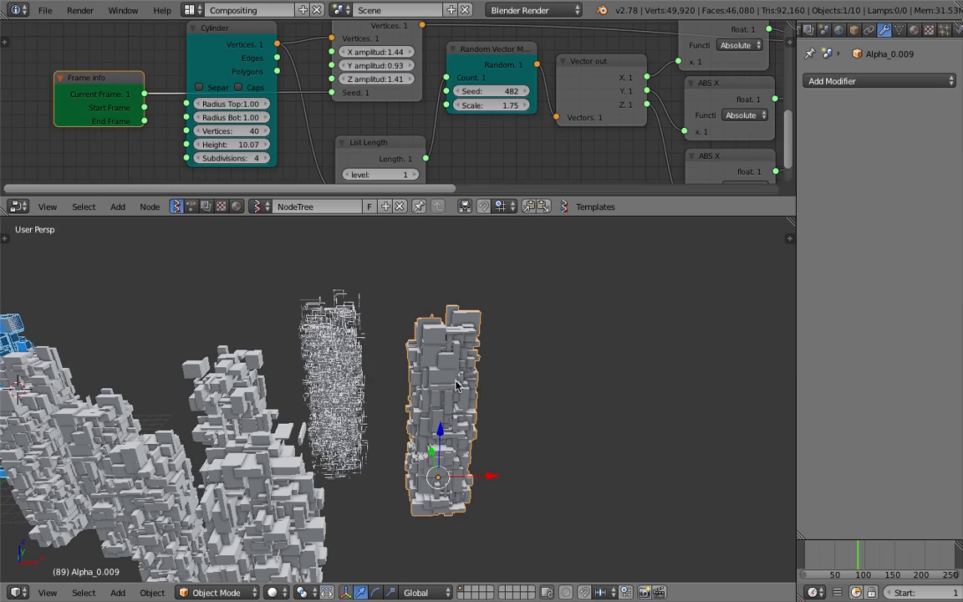
key(x)
click(457, 383)
Step: Rearrange the node tree and link the Box edges into the Viewer BMesh node
middle_drag(512, 153, 490, 153)
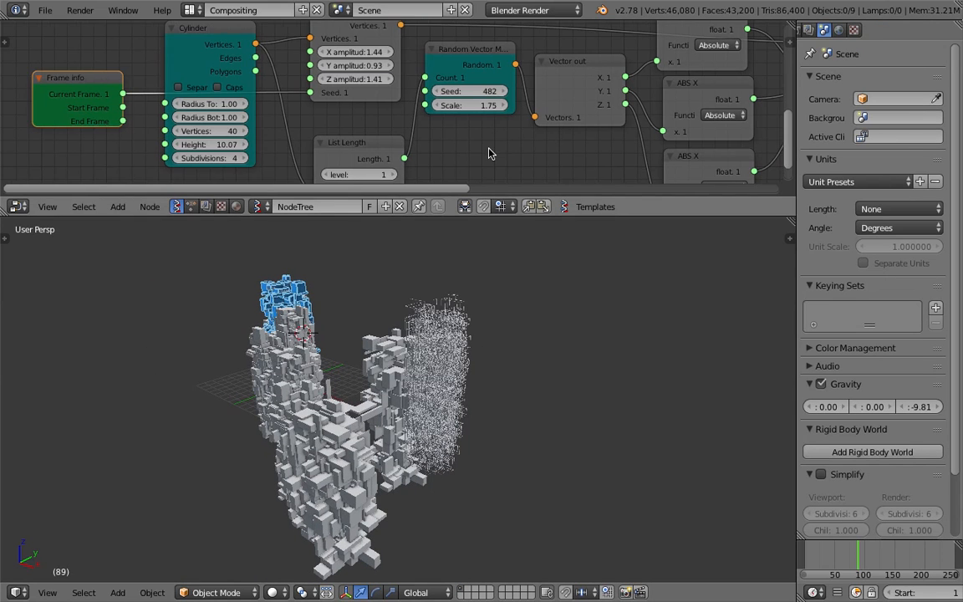
scroll(489, 153, down, 3)
scroll(608, 125, down, 1)
drag(624, 197, 636, 272)
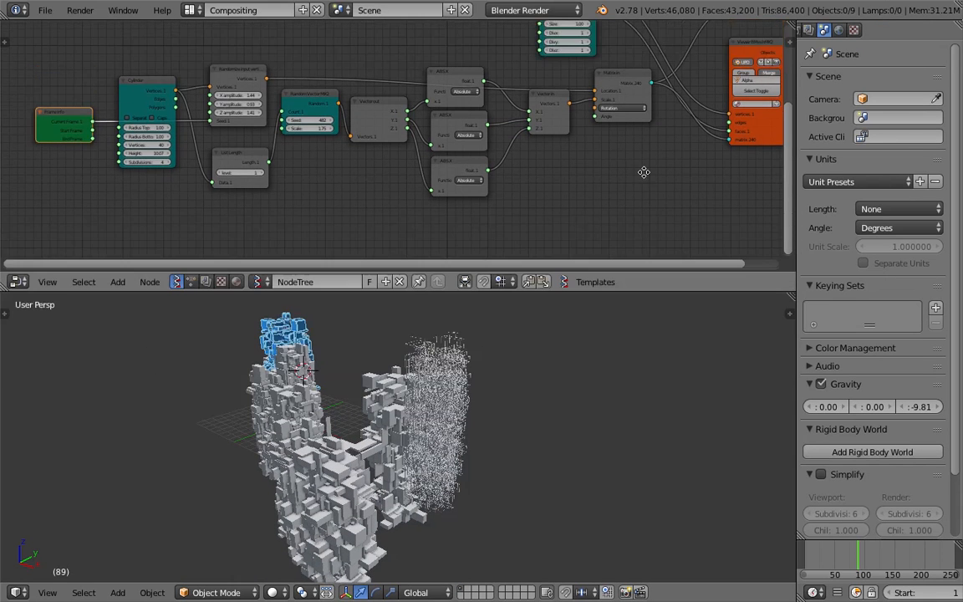
middle_drag(644, 172, 448, 227)
scroll(448, 227, up, 1)
middle_drag(489, 181, 474, 175)
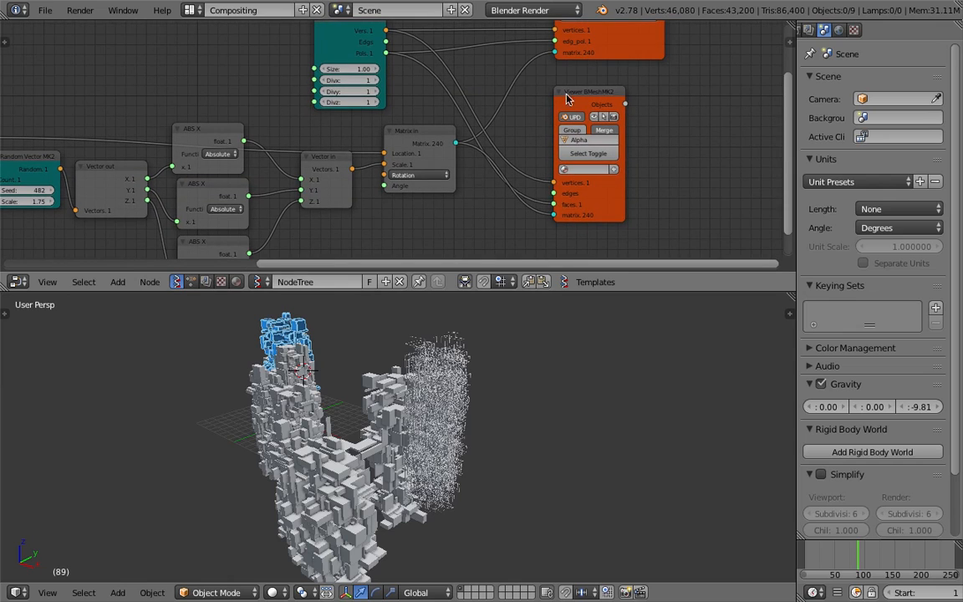
drag(567, 98, 618, 98)
middle_drag(539, 143, 535, 161)
drag(383, 61, 597, 196)
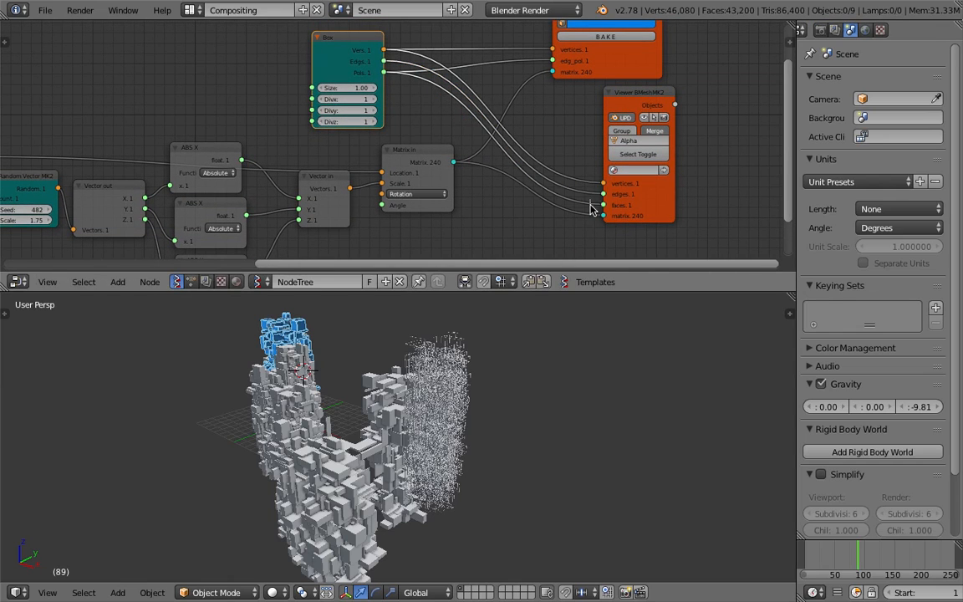
Step: Bake the viewer's wireframe tower into an object, convert it to a mesh and move it left
mouse_move(569, 361)
middle_down()
mouse_move(398, 408)
mouse_move(401, 435)
middle_up()
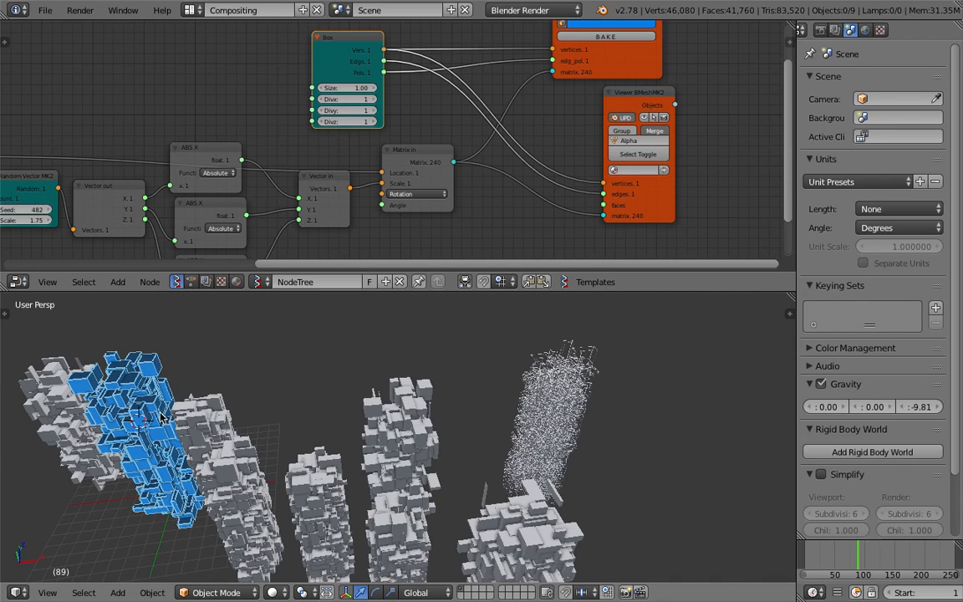
middle_drag(163, 418, 401, 434)
middle_drag(584, 17, 552, 92)
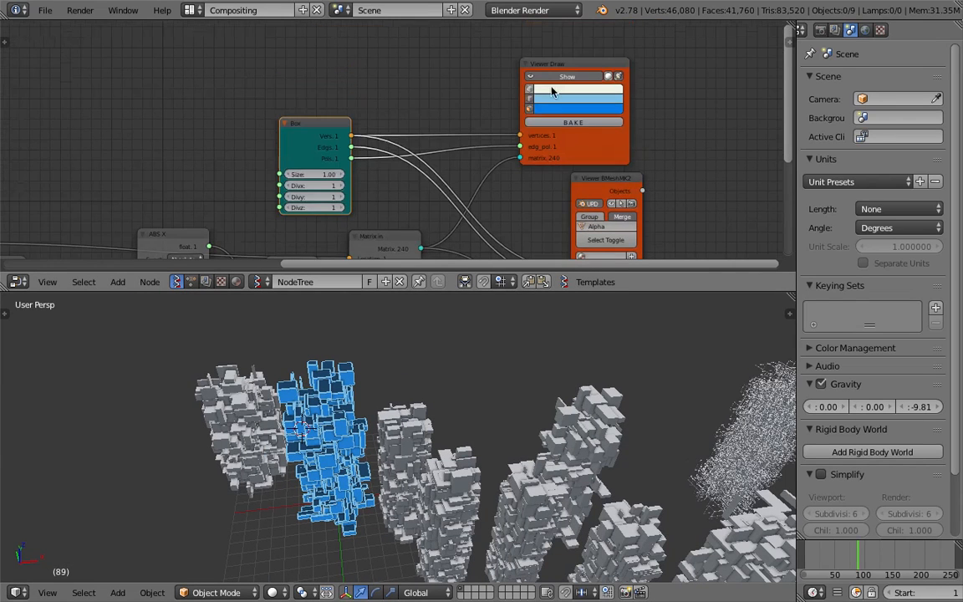
click(334, 434)
middle_drag(335, 435, 443, 452)
scroll(474, 458, up, 4)
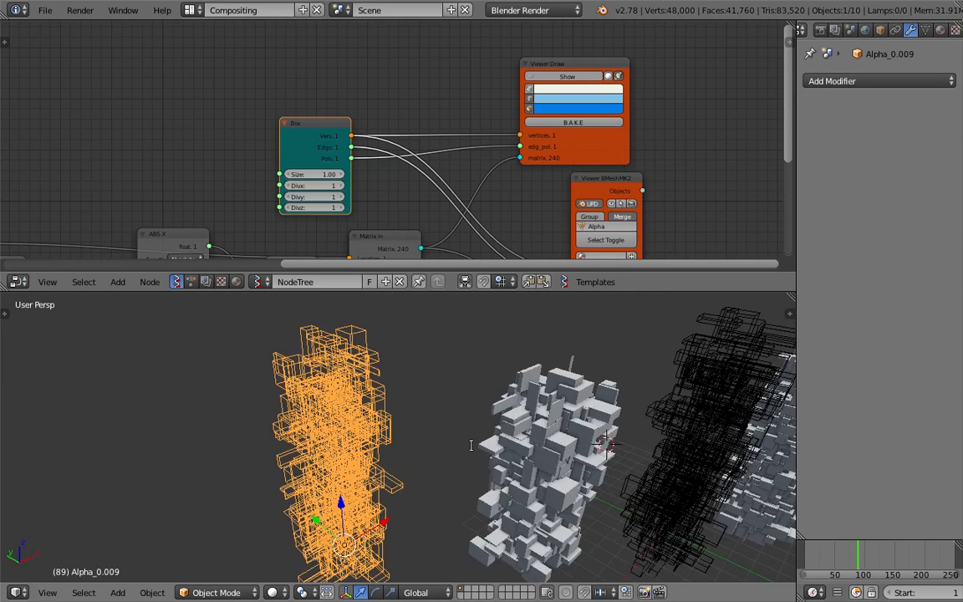
key(space)
text(conver)
key(Return)
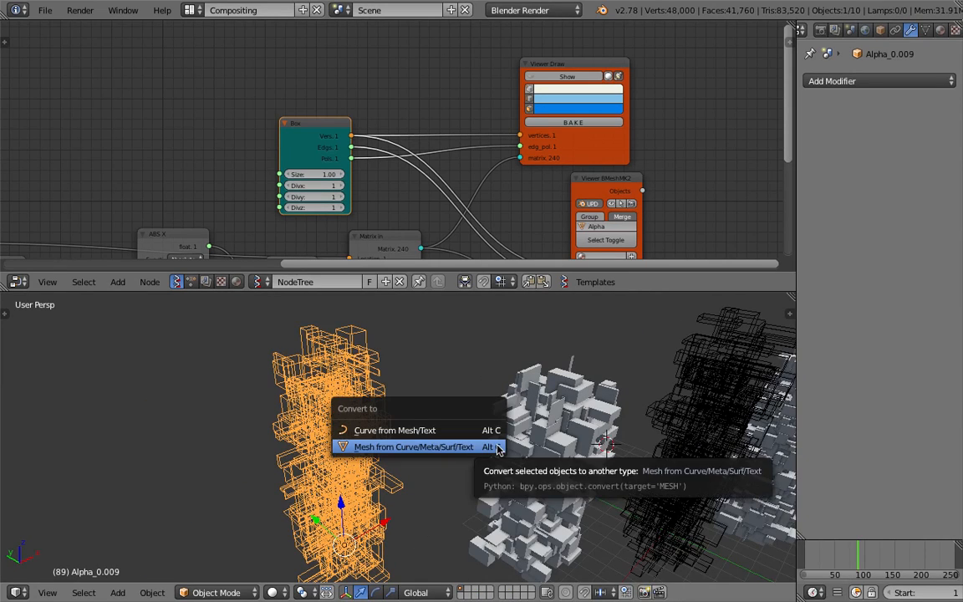
click(440, 447)
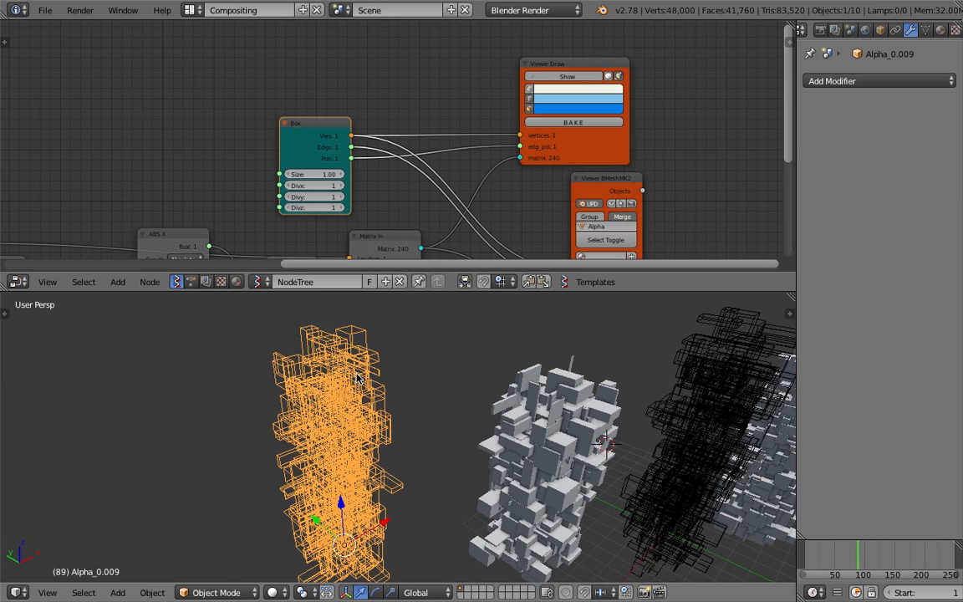
right_drag(366, 402, 310, 389)
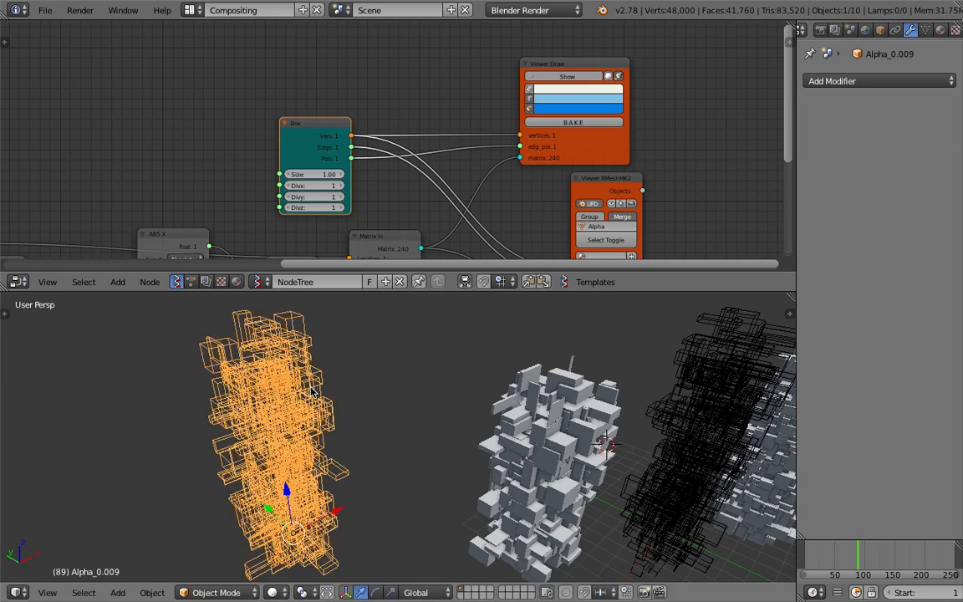
drag(796, 79, 750, 79)
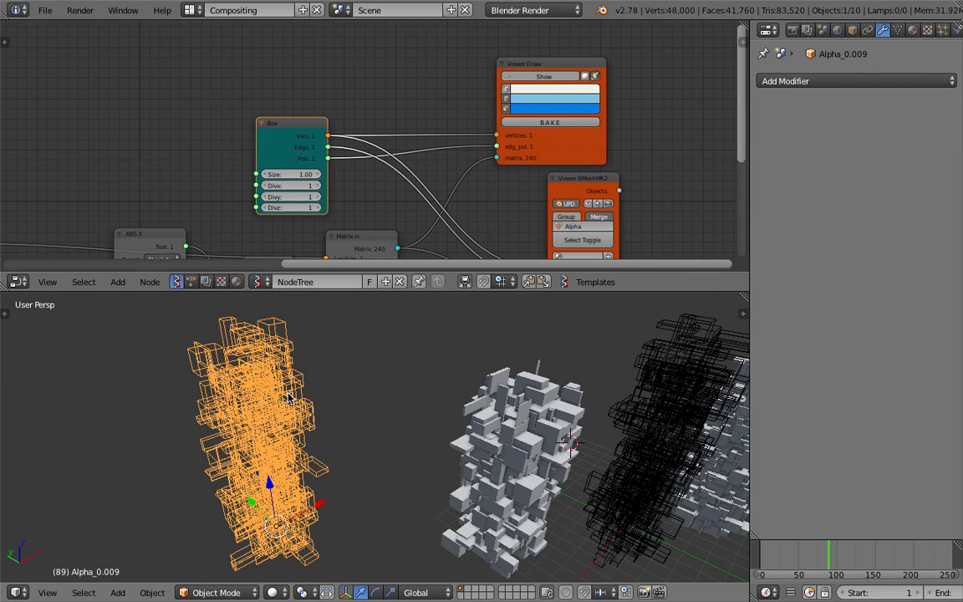
Step: Select the left wireframe tower alone and convert it to a Curve from Mesh/Text
key(a)
key(a)
right_click(293, 403)
middle_drag(301, 402, 309, 407)
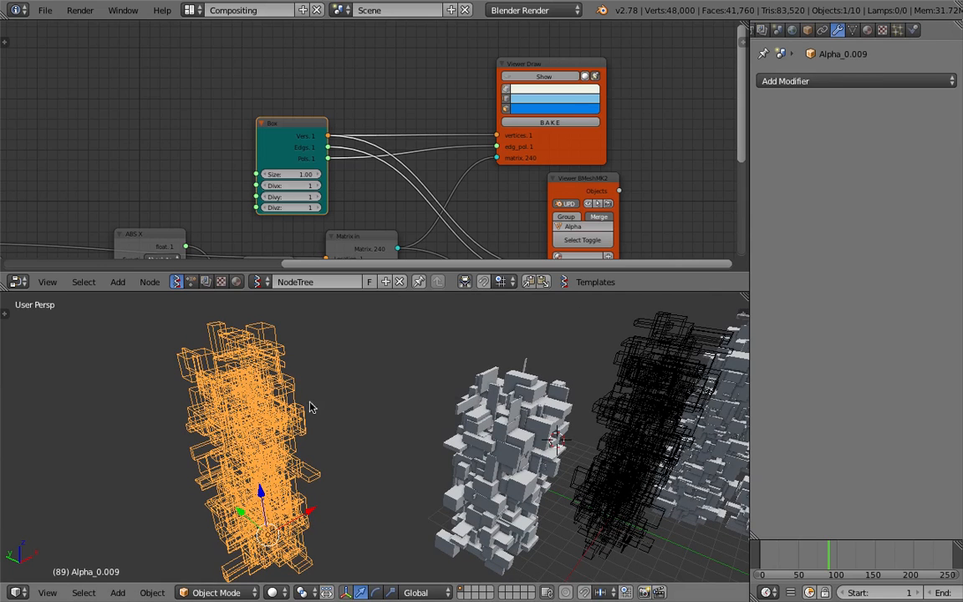
key(a)
key(a)
key(space)
text(Convert t)
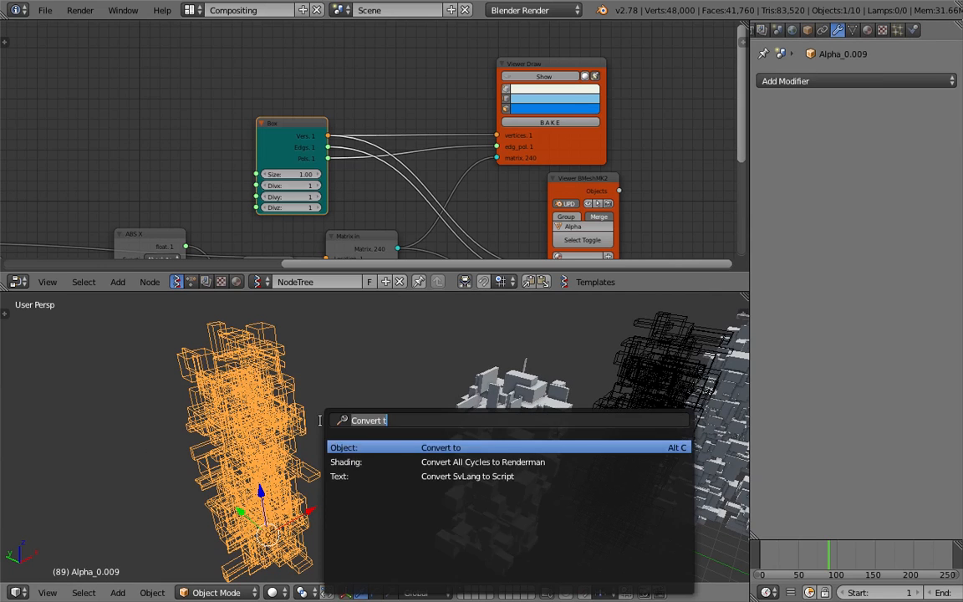
text(conve)
key(Return)
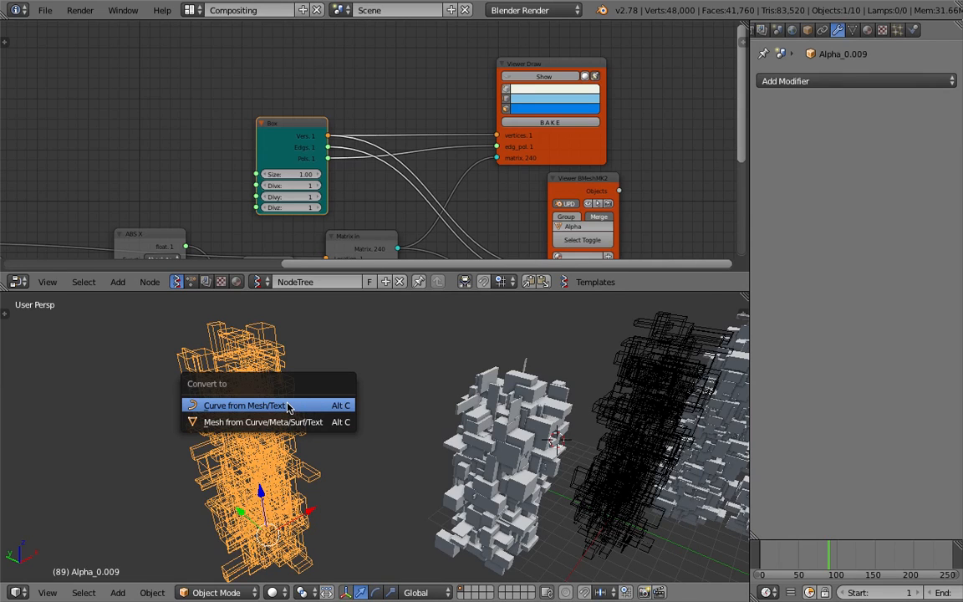
click(288, 407)
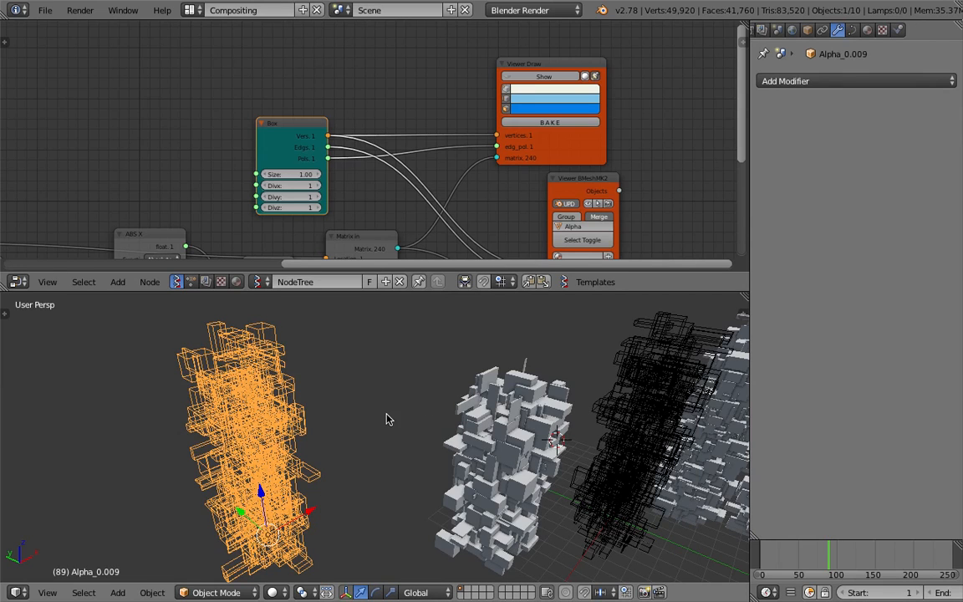
Step: In the Curve data settings, set Extrude to 0.034 and give the edges an initial bevel thickness
click(851, 30)
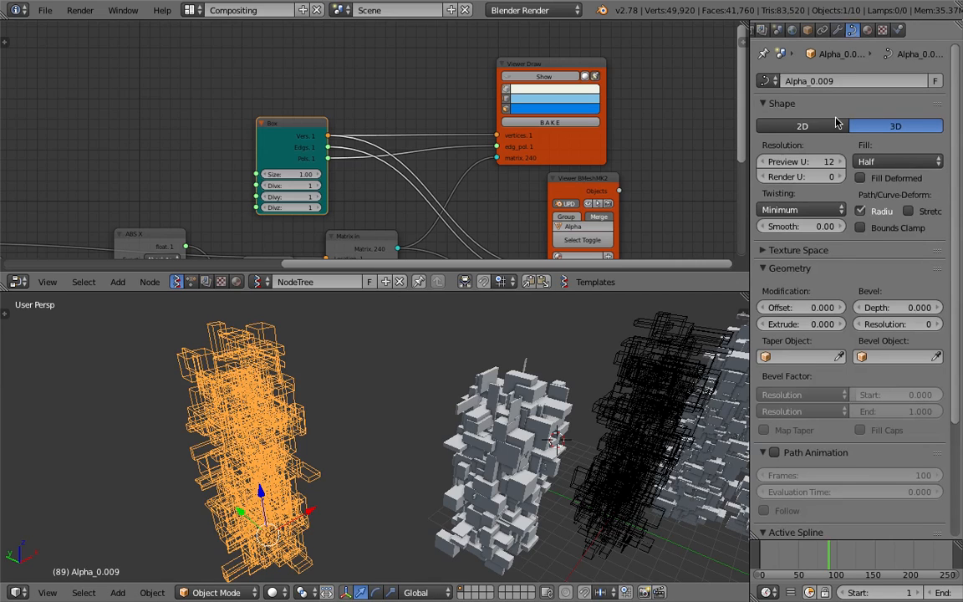
drag(800, 323, 815, 324)
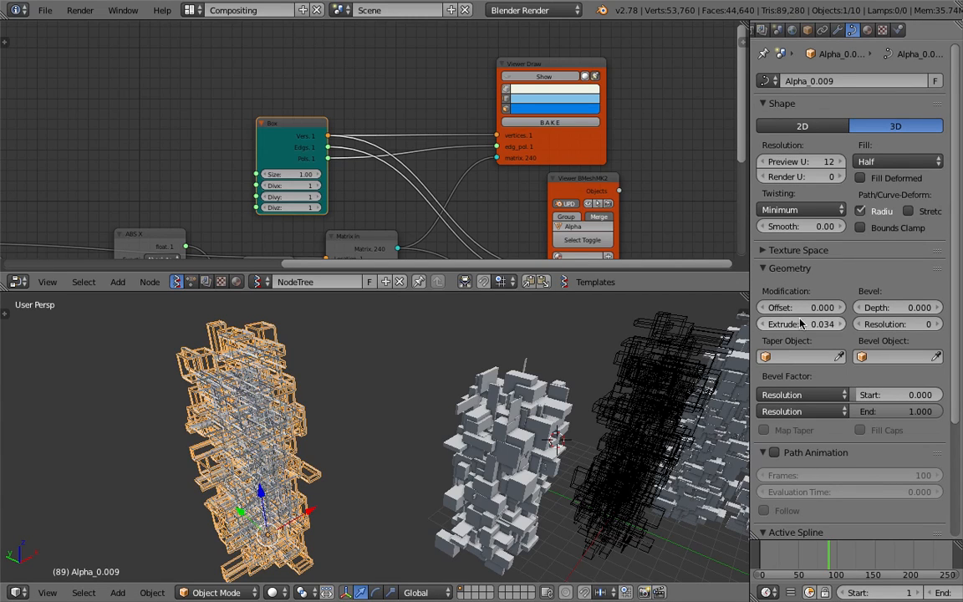
drag(887, 307, 901, 307)
drag(798, 307, 844, 307)
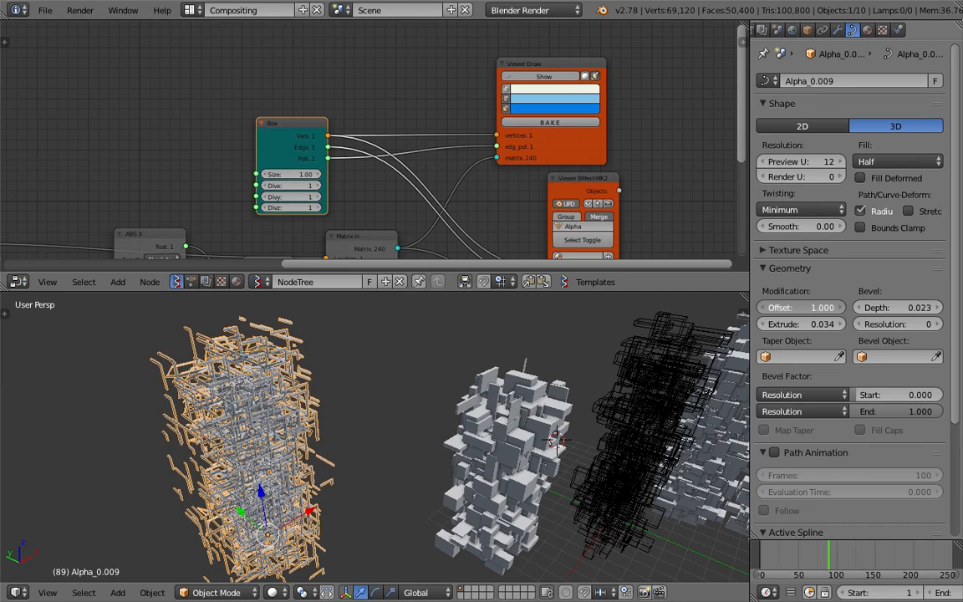
drag(844, 307, 844, 308)
Step: Reselect the strand tower and refine it to Offset 0.812 and Bevel Depth 0.026
key(a)
mouse_move(253, 376)
middle_down()
mouse_move(401, 458)
mouse_move(324, 454)
mouse_move(351, 435)
middle_up()
right_click(468, 418)
middle_drag(468, 418, 585, 401)
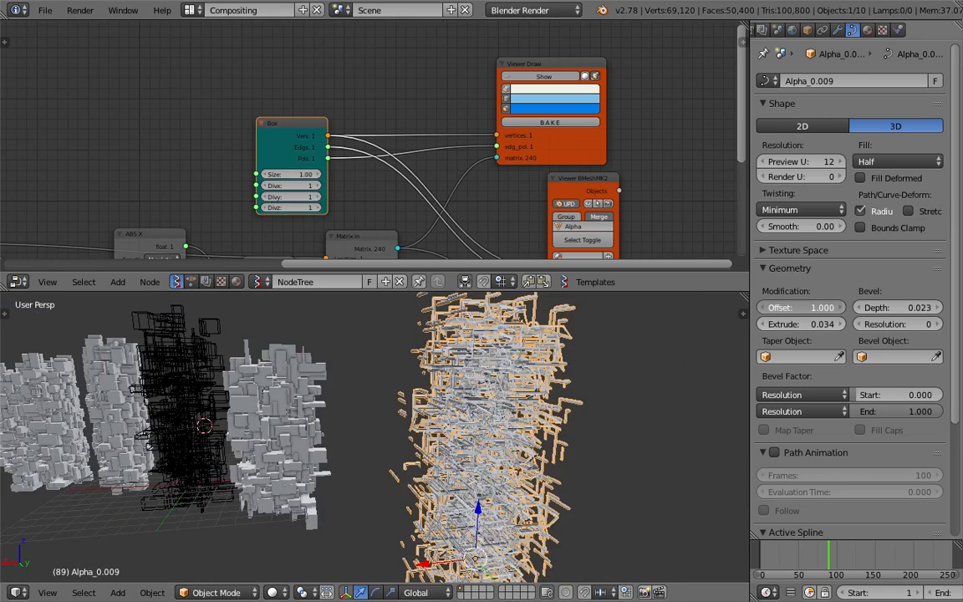
drag(798, 307, 764, 308)
middle_drag(502, 435, 451, 439)
mouse_move(895, 307)
mouse_down()
mouse_move(919, 307)
mouse_move(878, 307)
mouse_move(895, 307)
mouse_up()
mouse_move(580, 422)
middle_down()
mouse_move(537, 393)
mouse_move(487, 437)
mouse_move(507, 447)
mouse_move(493, 451)
mouse_move(458, 382)
middle_up()
scroll(507, 447, up, 3)
scroll(473, 456, down, 2)
Step: Convert the strand tower back to a mesh and add a Displace modifier to it
key(space)
text(conver)
click(519, 447)
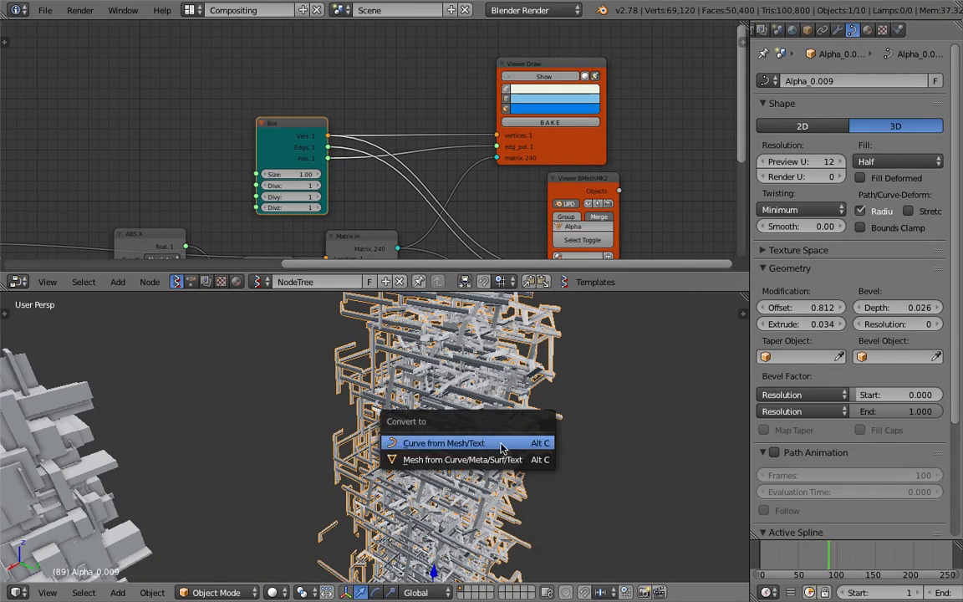
click(448, 456)
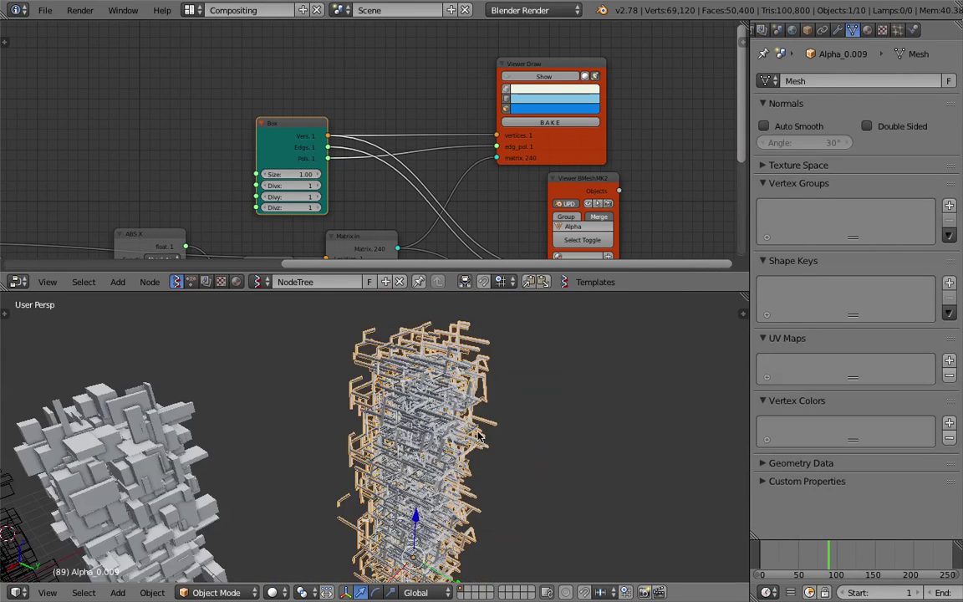
click(837, 30)
click(823, 81)
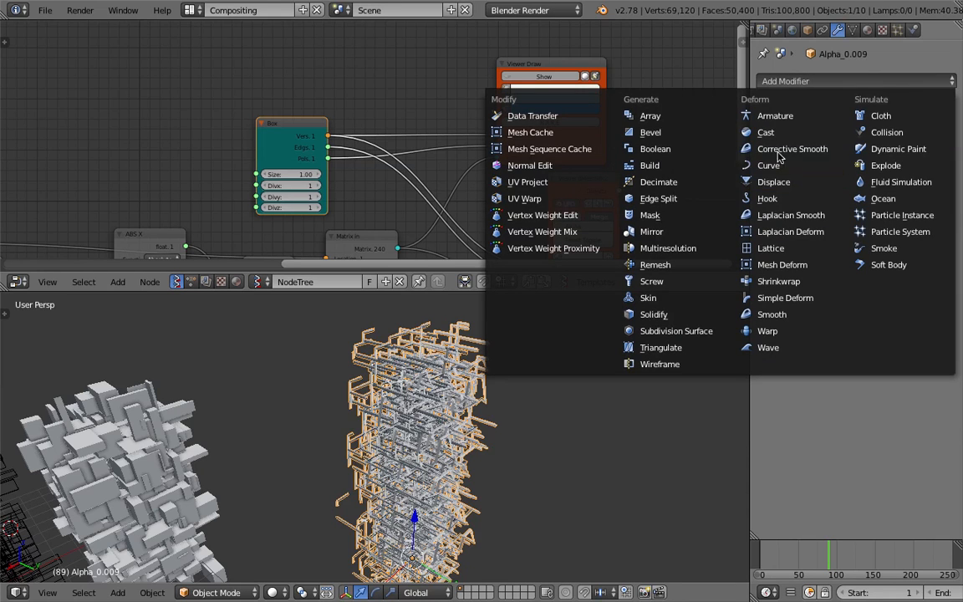
click(773, 181)
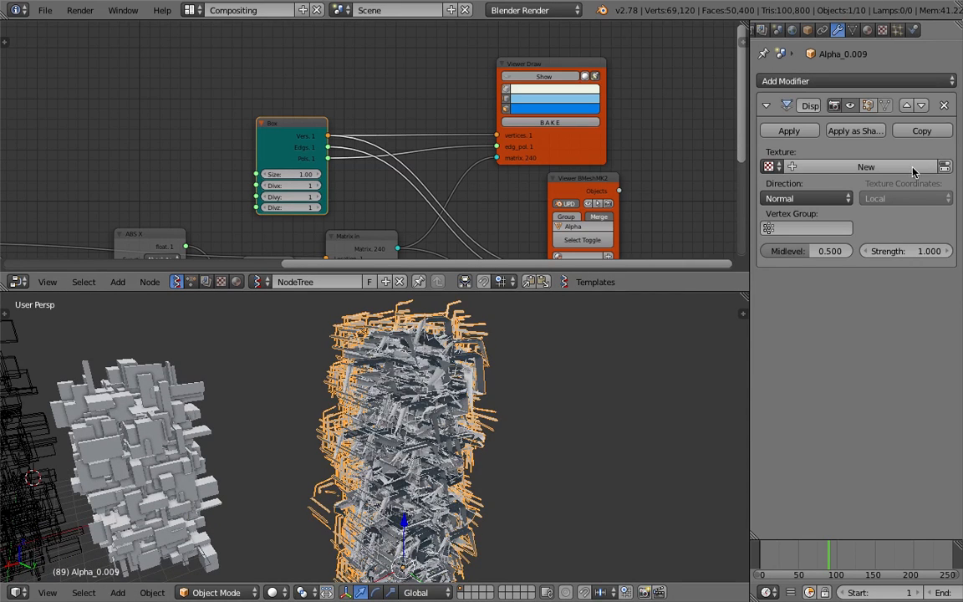
Step: Give the Displace modifier a new Clouds texture with noise Size 2.00
click(931, 167)
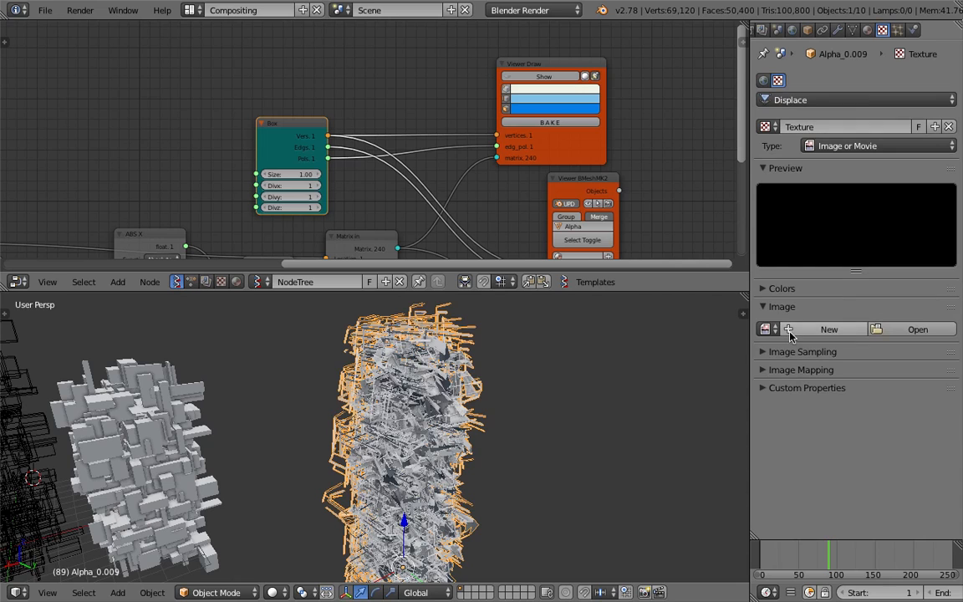
click(831, 148)
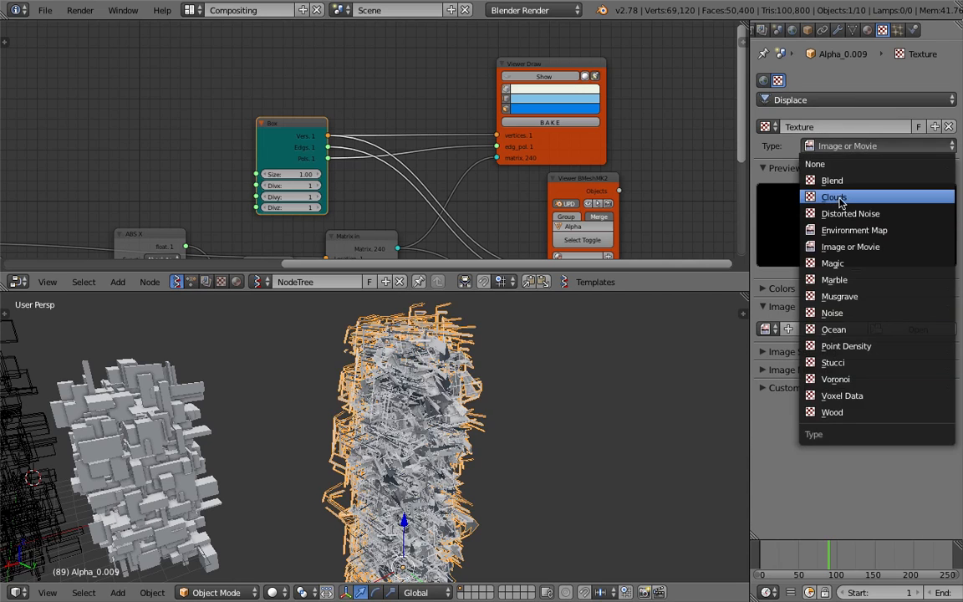
click(833, 196)
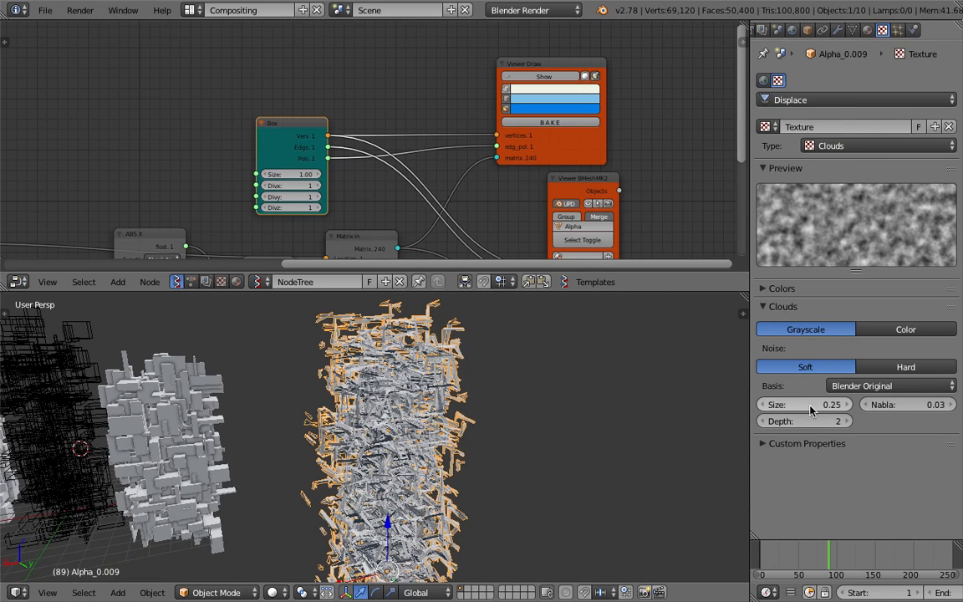
drag(810, 404, 809, 407)
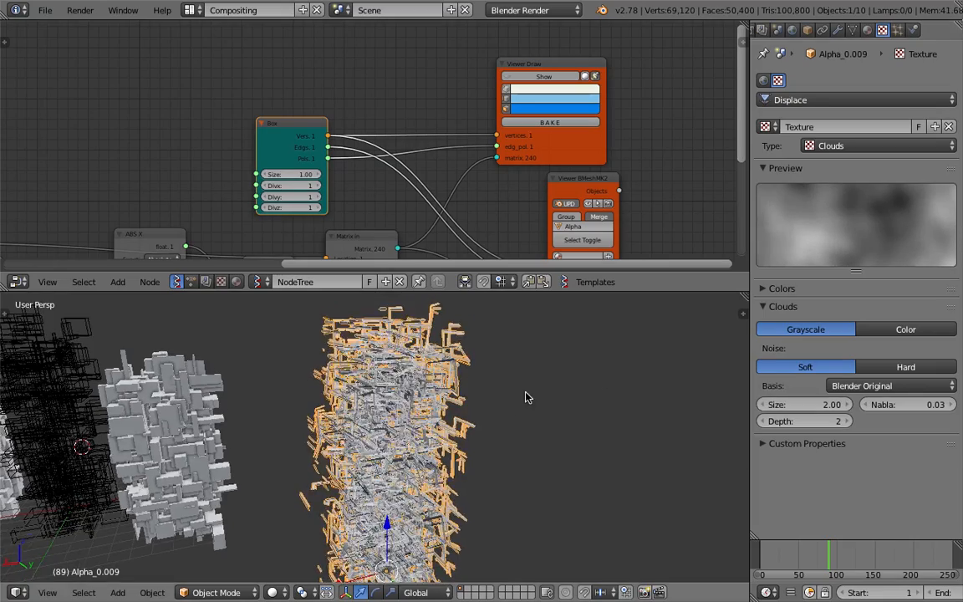
key(a)
mouse_move(376, 409)
middle_down()
mouse_move(405, 400)
mouse_move(454, 437)
middle_up()
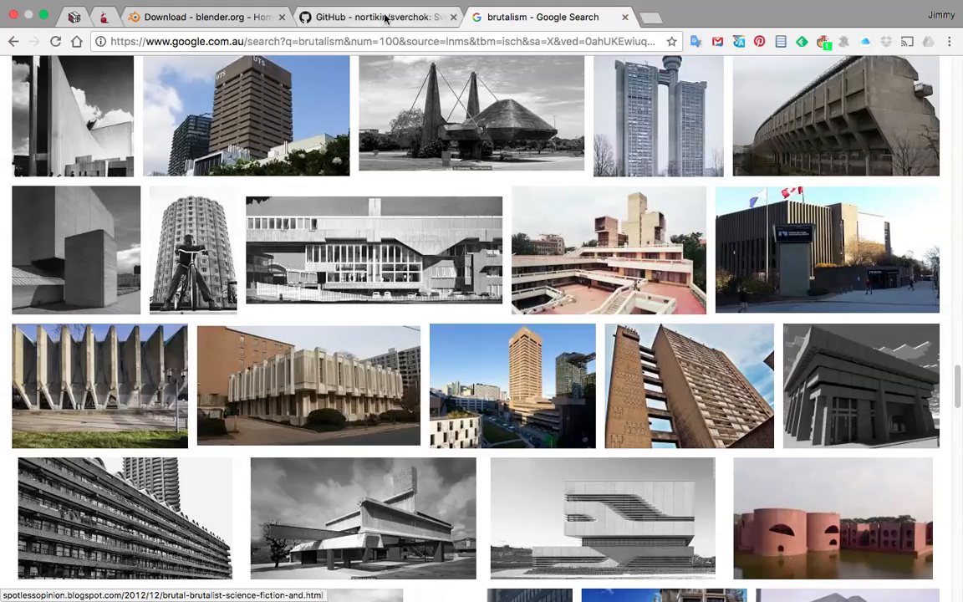
scroll(517, 373, down, 5)
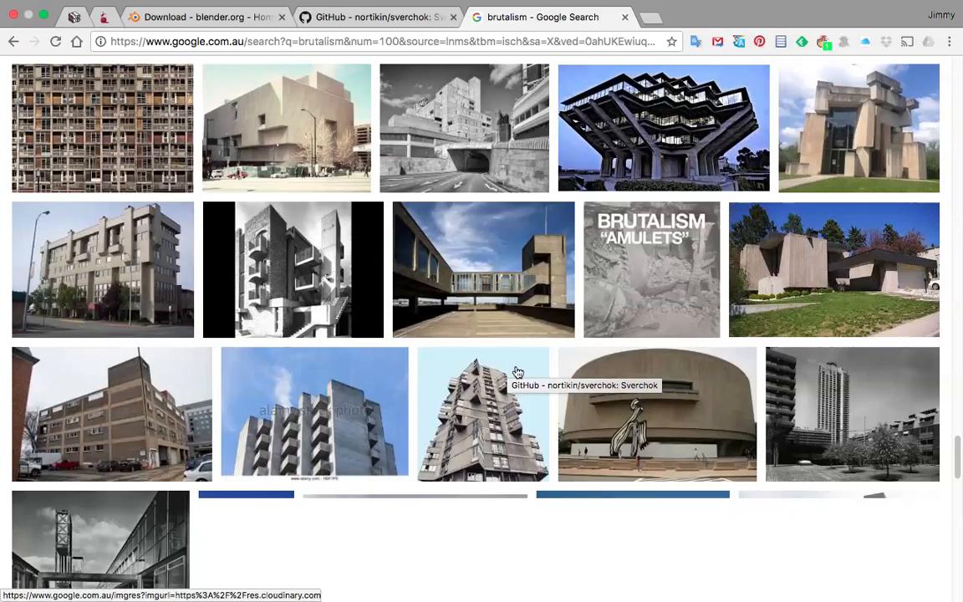
scroll(547, 381, down, 5)
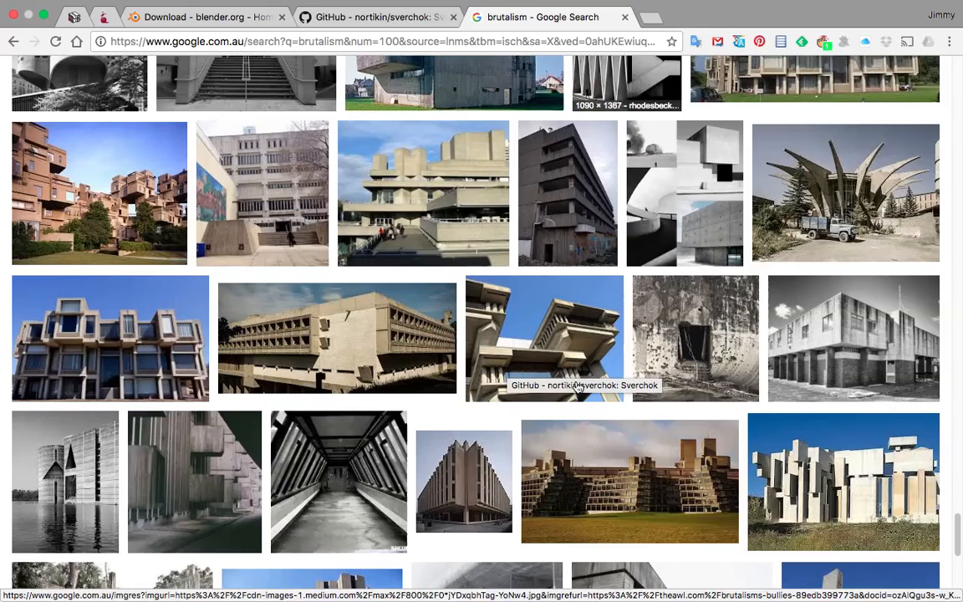
scroll(577, 387, down, 5)
scroll(440, 365, down, 5)
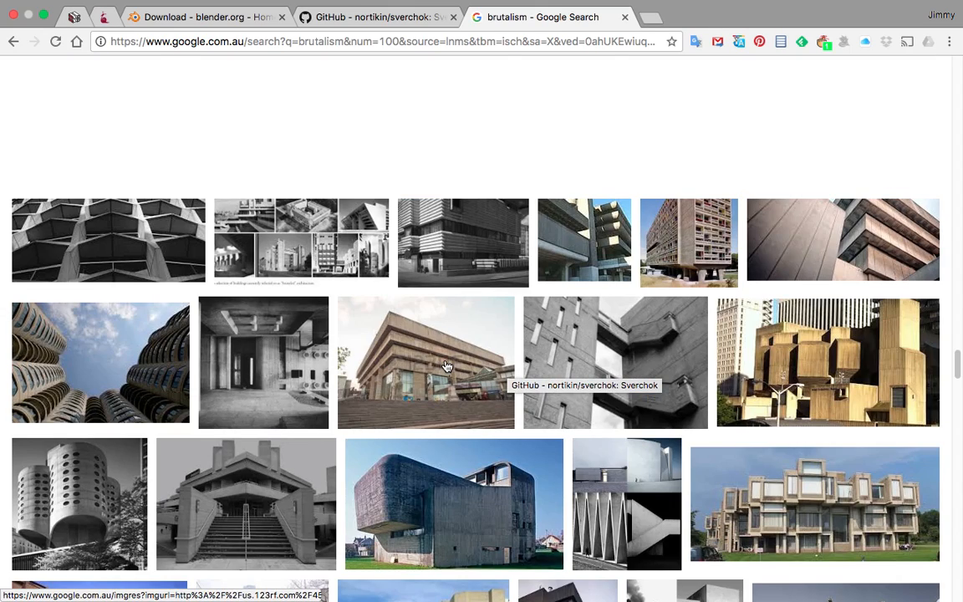
scroll(376, 409, down, 8)
scroll(118, 166, up, 1)
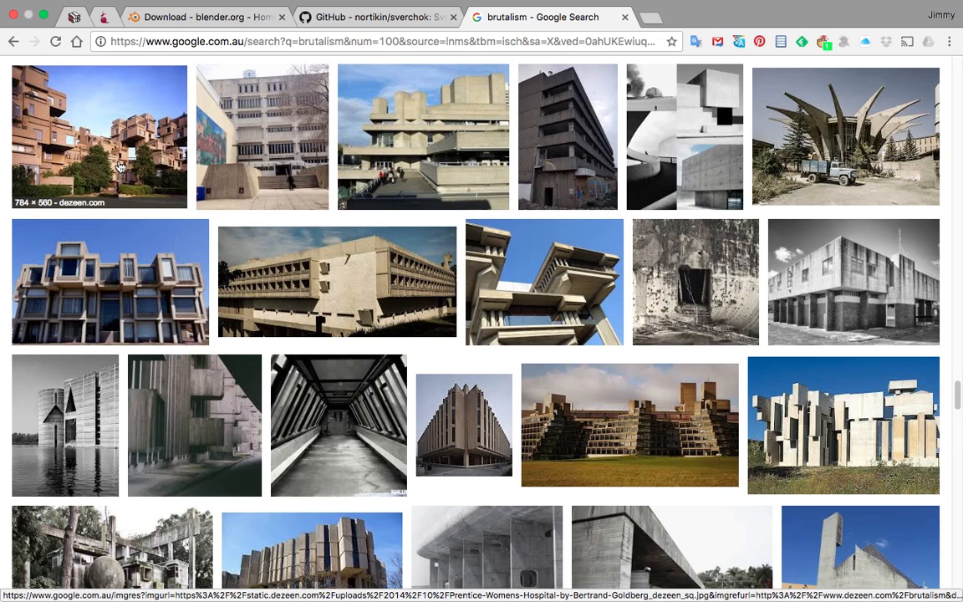
Step: Preview the Habitat 67 building image among the brutalism results
click(119, 166)
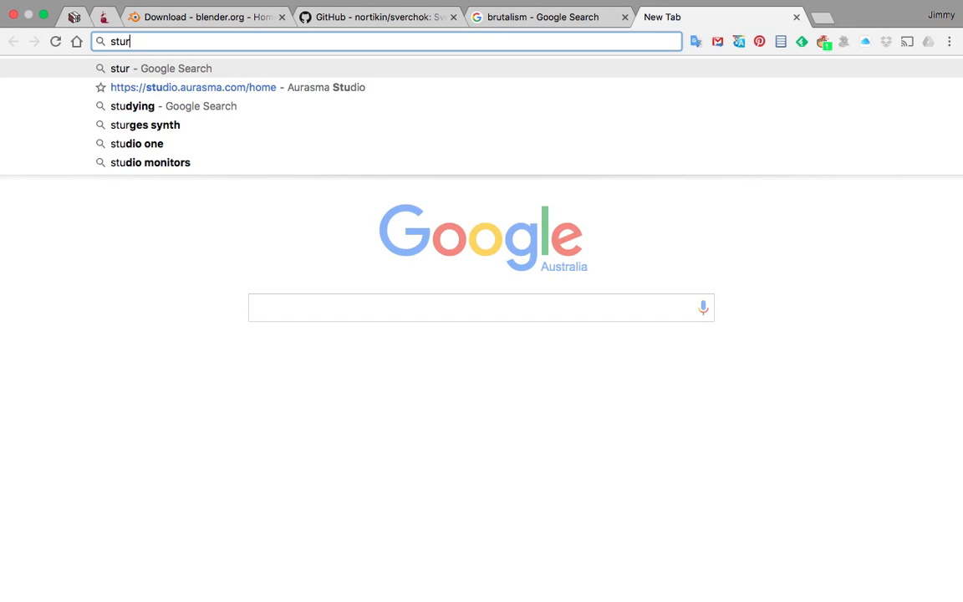
text(ucture)
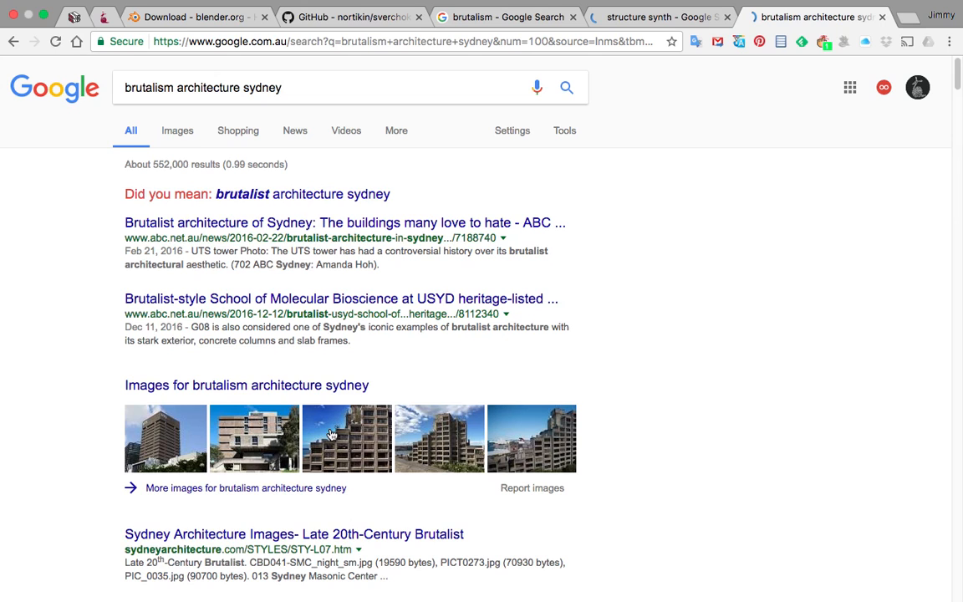
scroll(431, 217, down, 1)
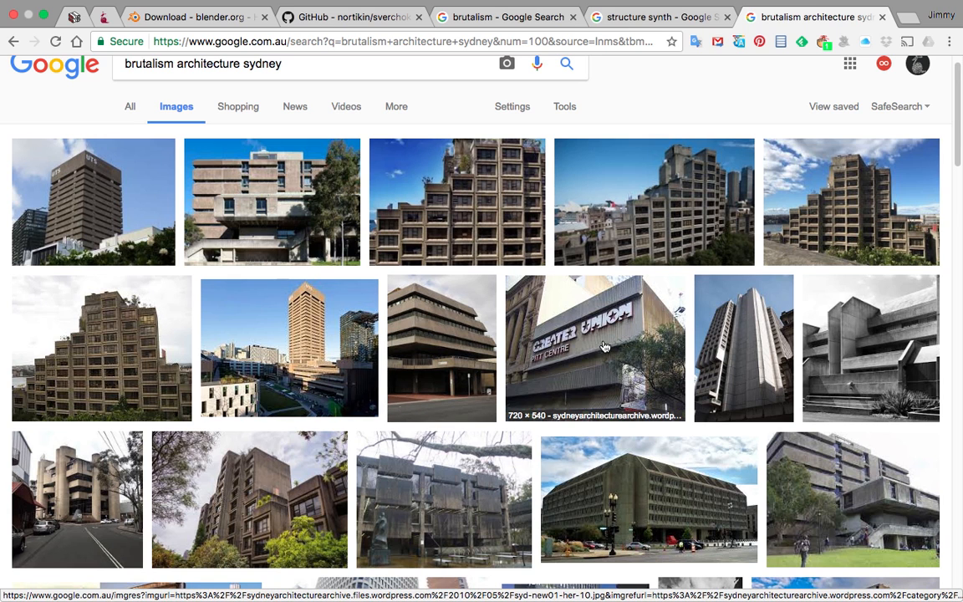
scroll(601, 342, down, 1)
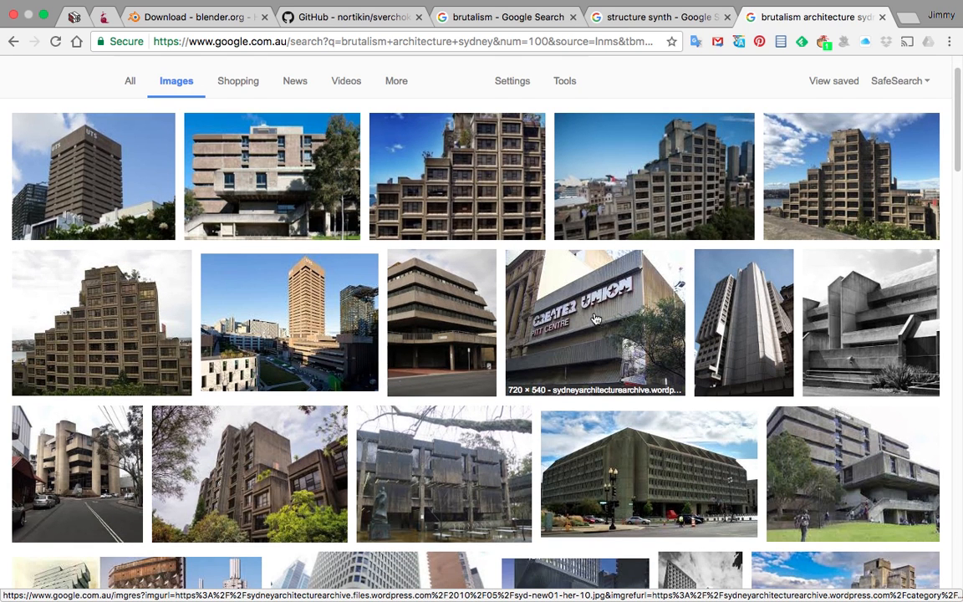
scroll(592, 320, down, 1)
scroll(592, 321, down, 5)
scroll(543, 276, down, 5)
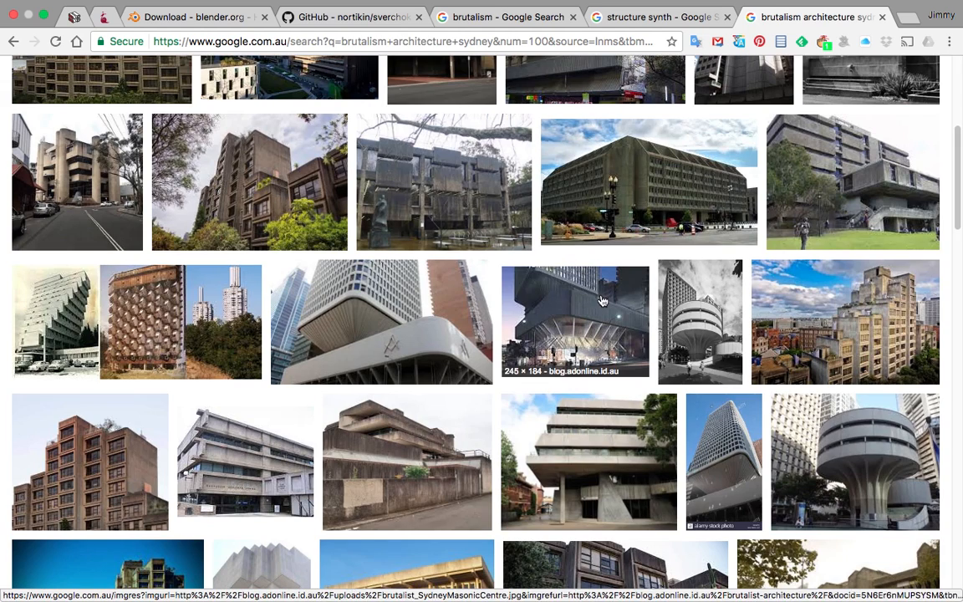
Step: Preview the Sirius, curved-balcony and Soviet stacked-block images, close the Sydney tab and show structure synth images
click(830, 335)
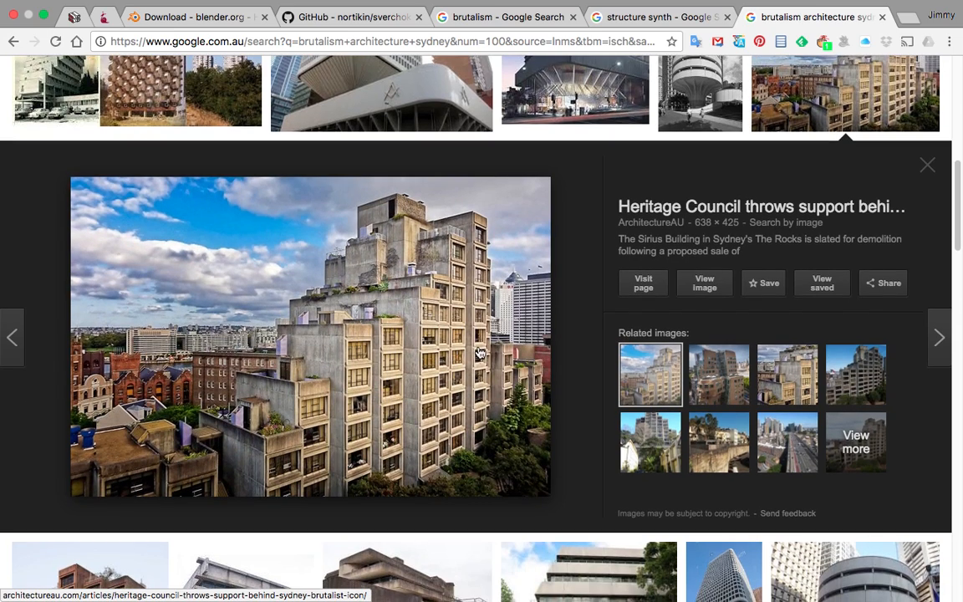
scroll(435, 334, down, 1)
scroll(434, 335, down, 10)
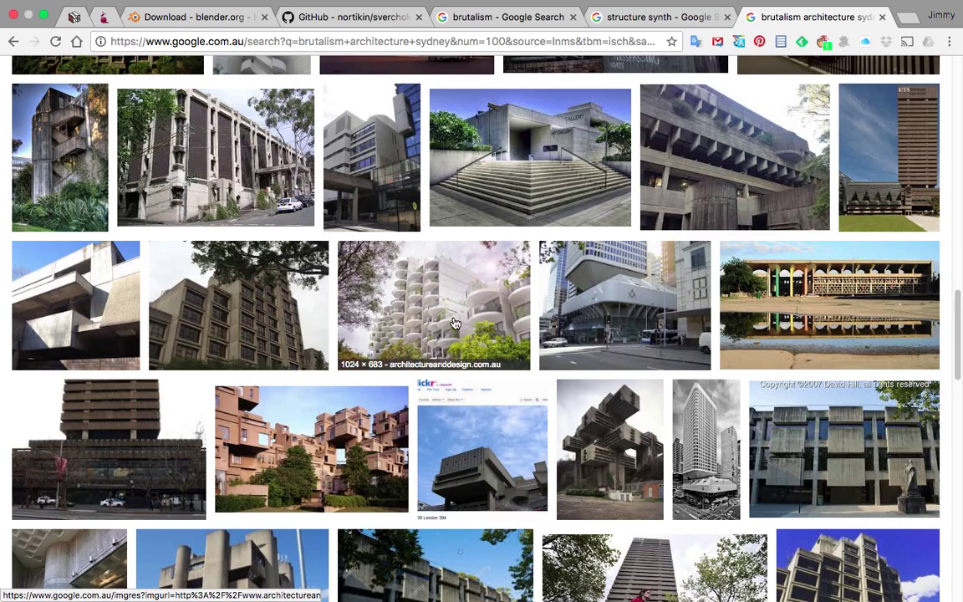
click(454, 324)
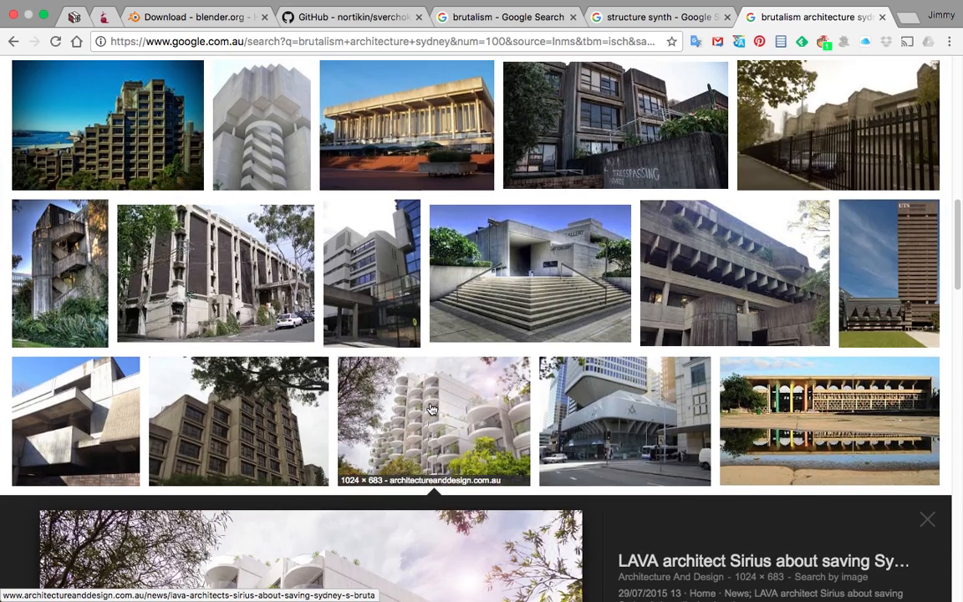
scroll(367, 384, down, 4)
scroll(263, 335, down, 2)
scroll(366, 295, down, 3)
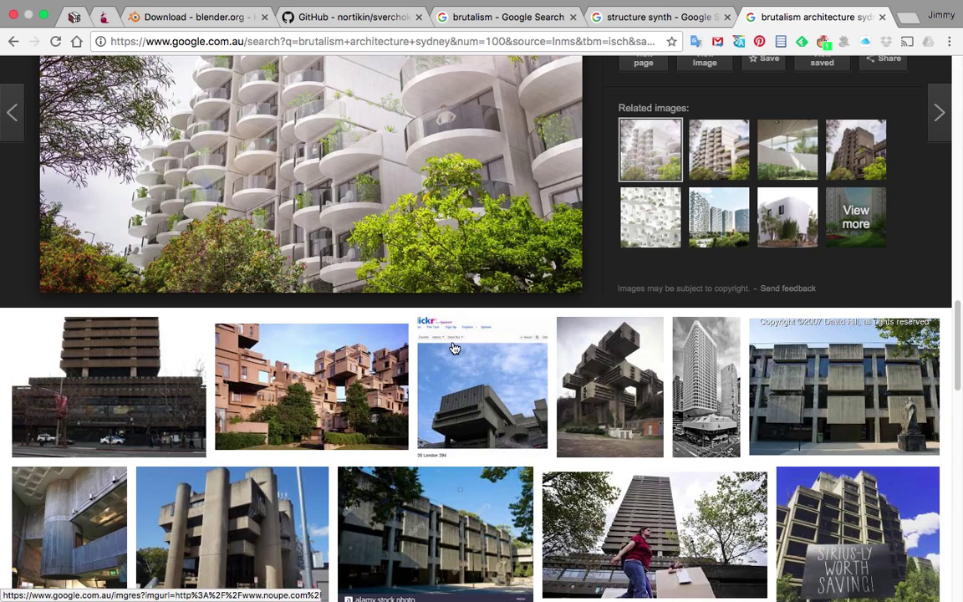
click(611, 347)
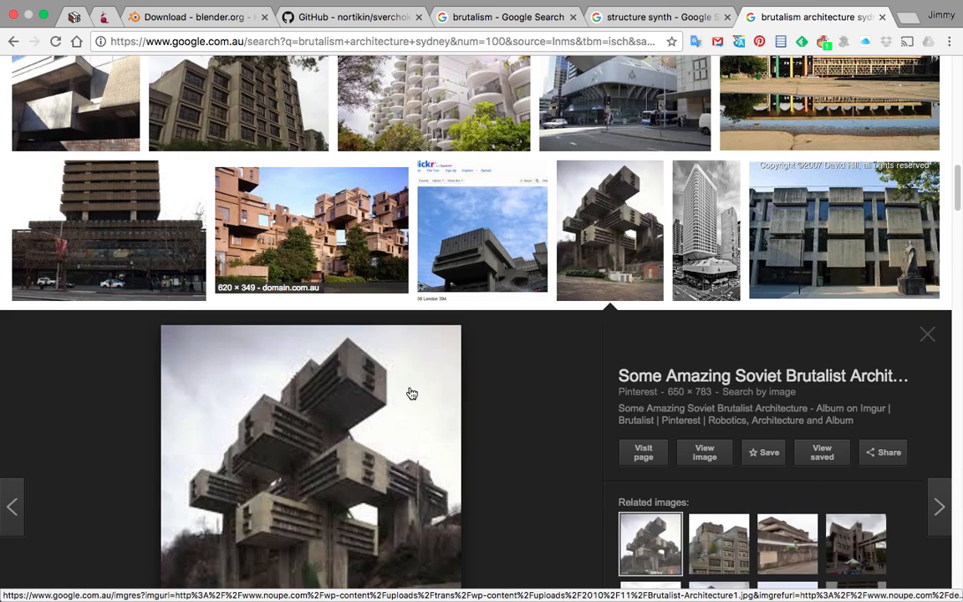
scroll(283, 407, down, 2)
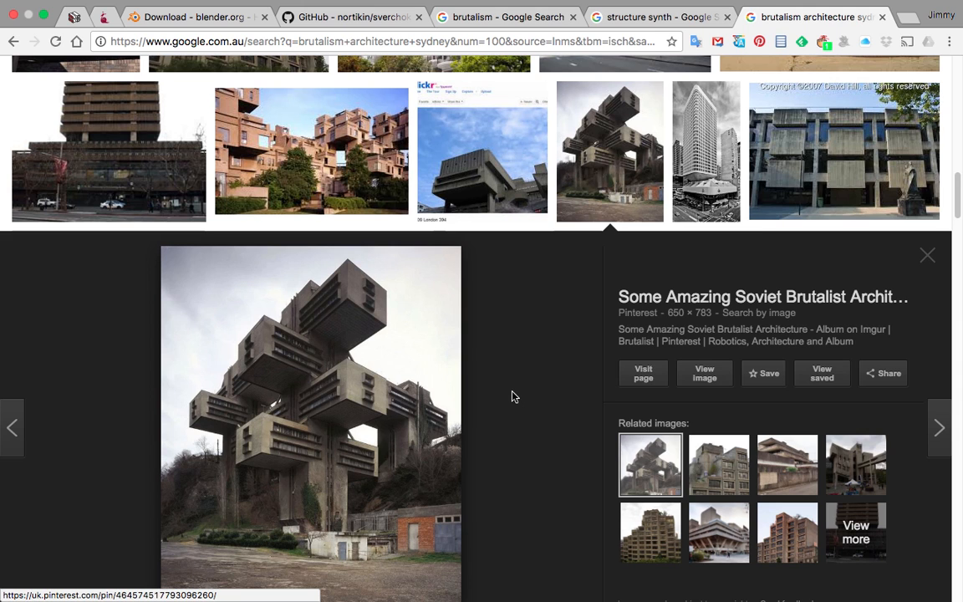
click(881, 18)
click(187, 136)
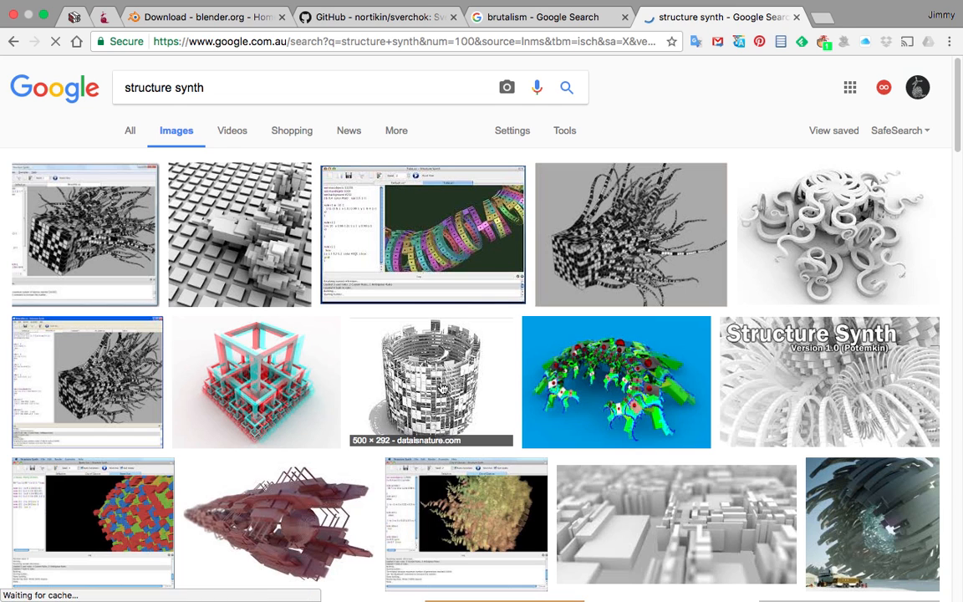
click(437, 388)
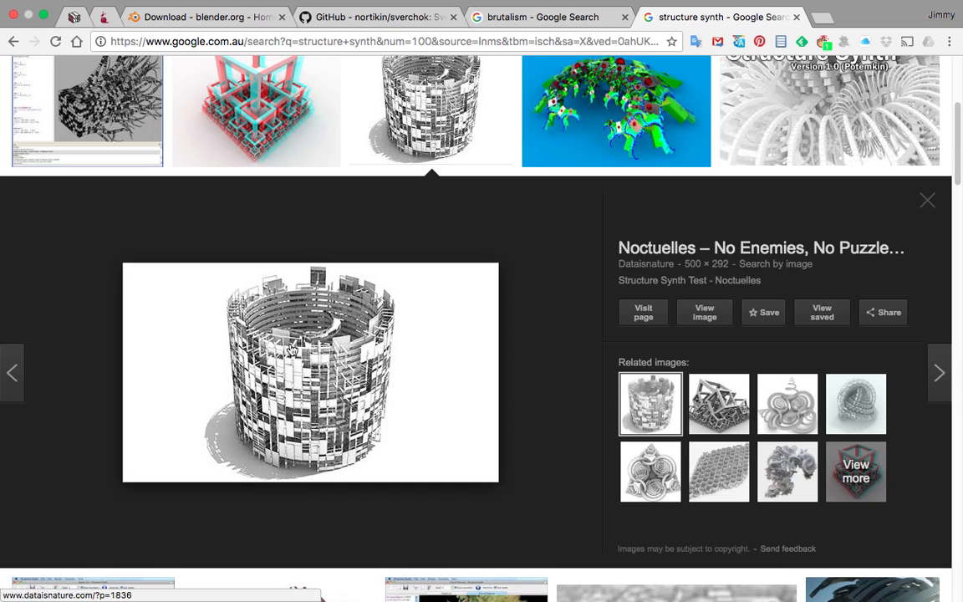
scroll(375, 394, down, 3)
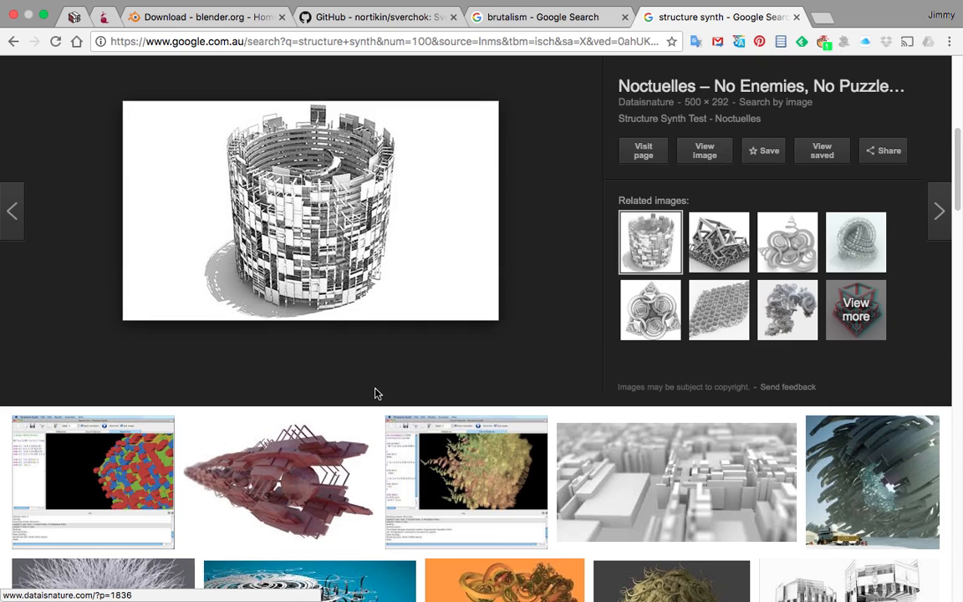
scroll(377, 392, down, 2)
scroll(380, 392, down, 5)
scroll(359, 359, down, 3)
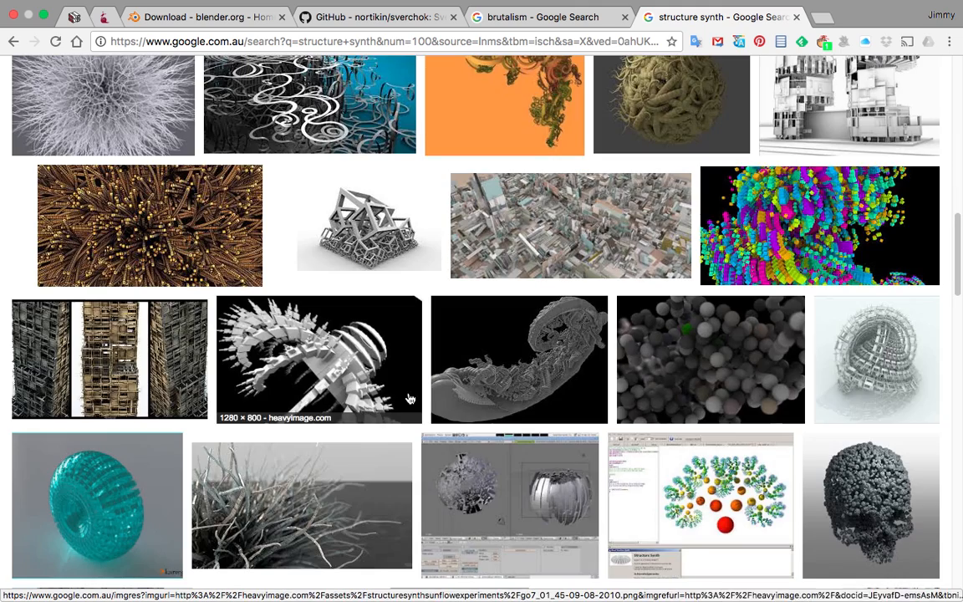
click(490, 242)
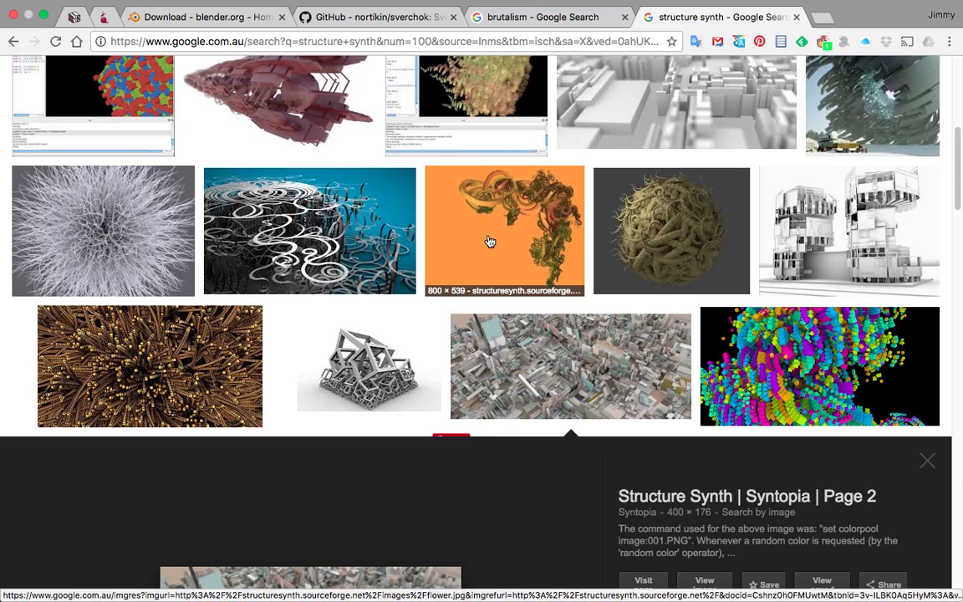
scroll(489, 241, up, 3)
scroll(298, 330, down, 10)
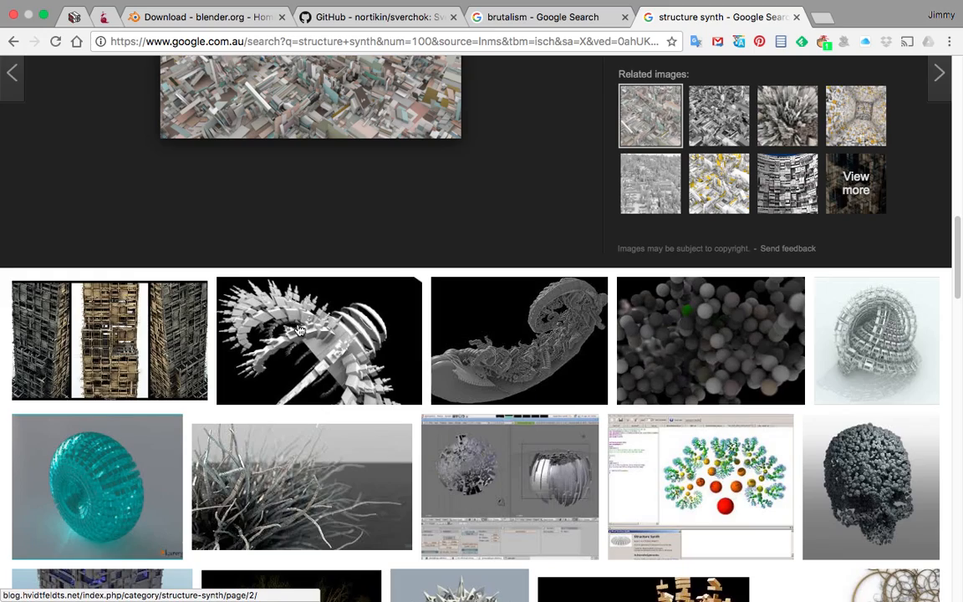
click(120, 352)
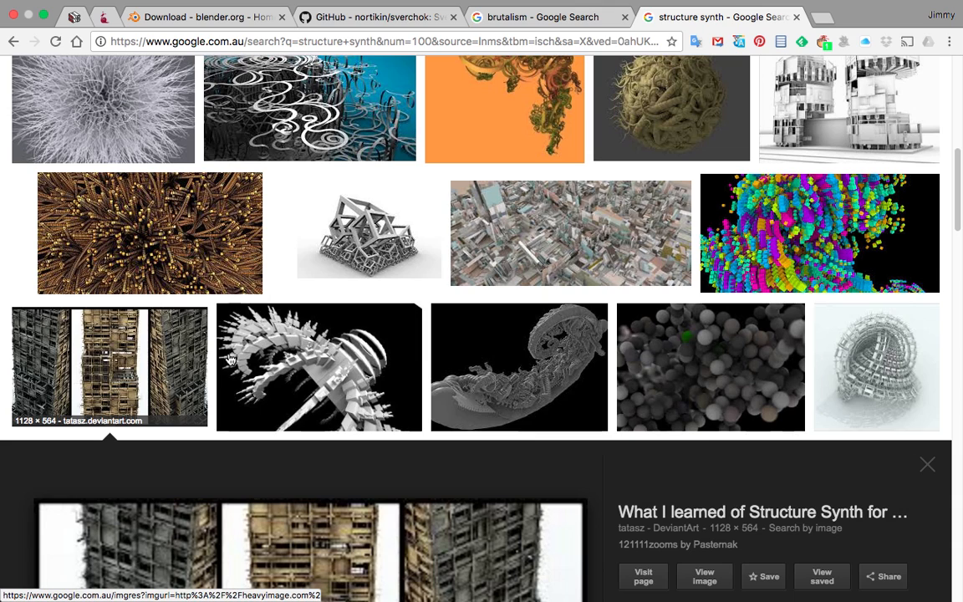
click(165, 341)
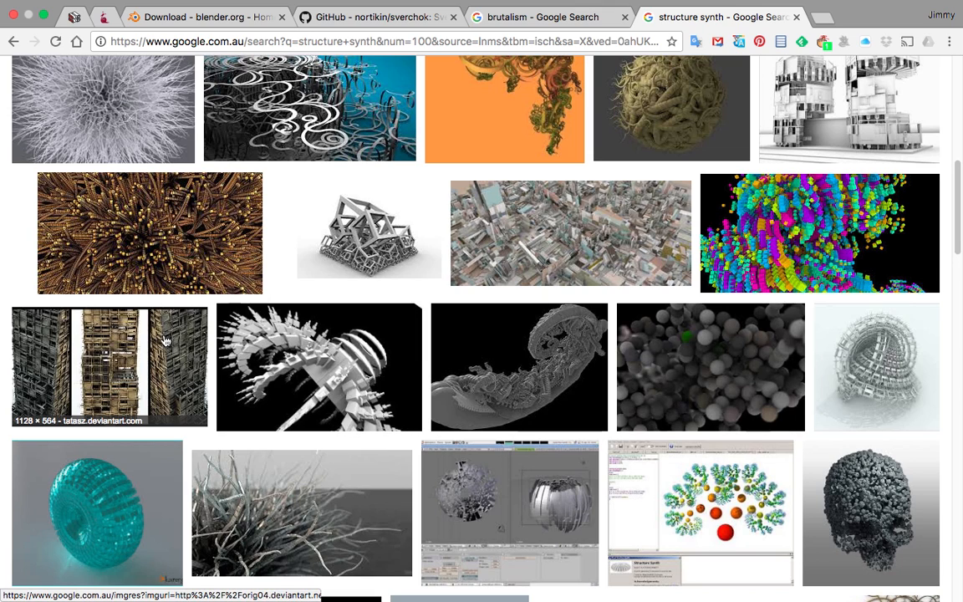
click(177, 354)
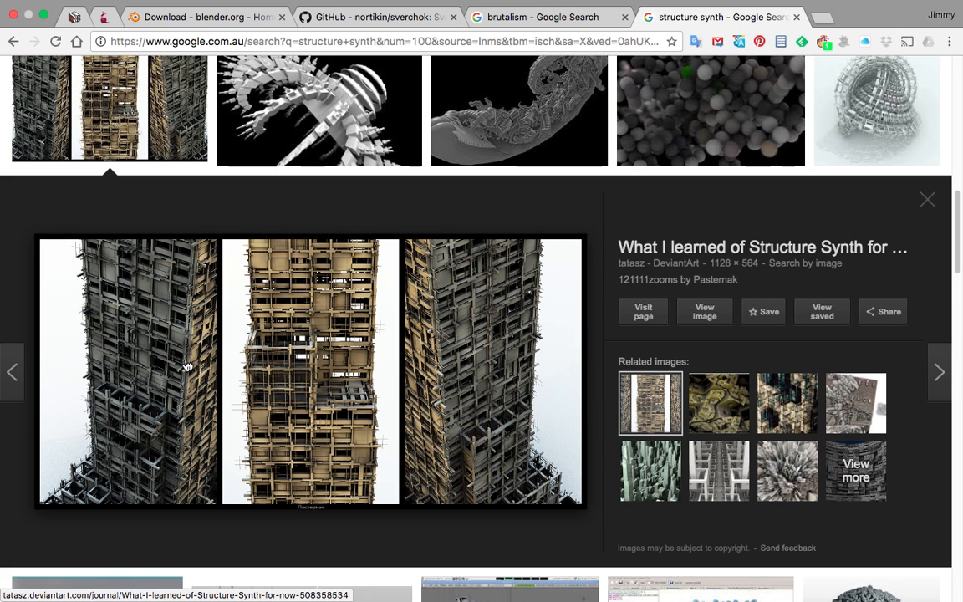
scroll(381, 406, down, 3)
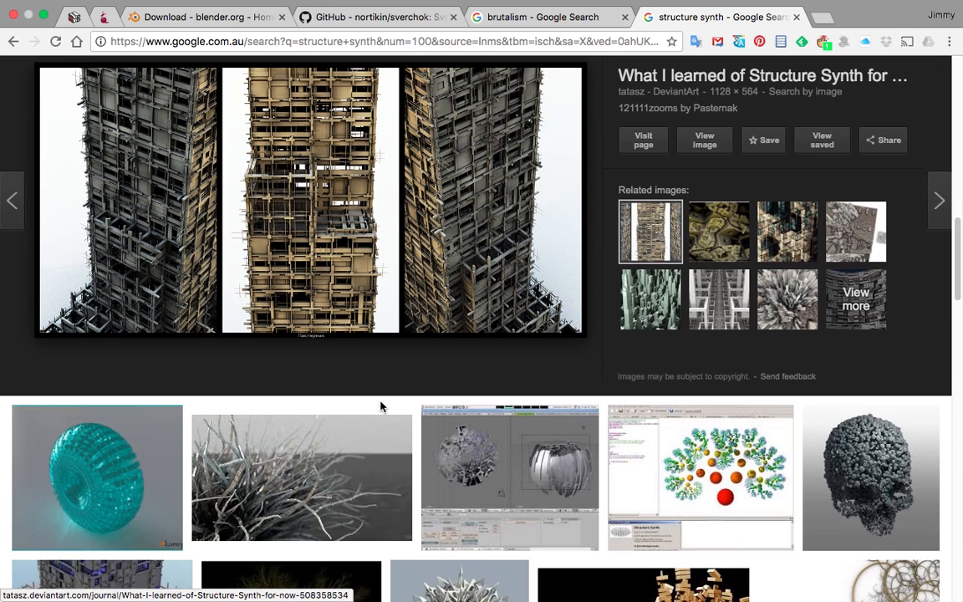
scroll(380, 406, down, 5)
scroll(380, 406, down, 2)
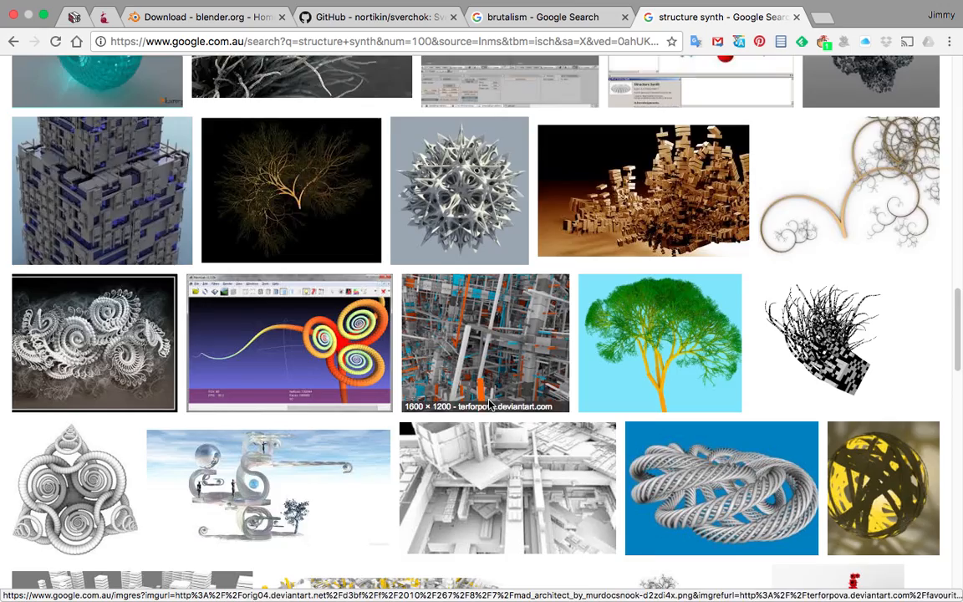
scroll(520, 421, down, 3)
scroll(520, 422, down, 5)
scroll(520, 421, down, 1)
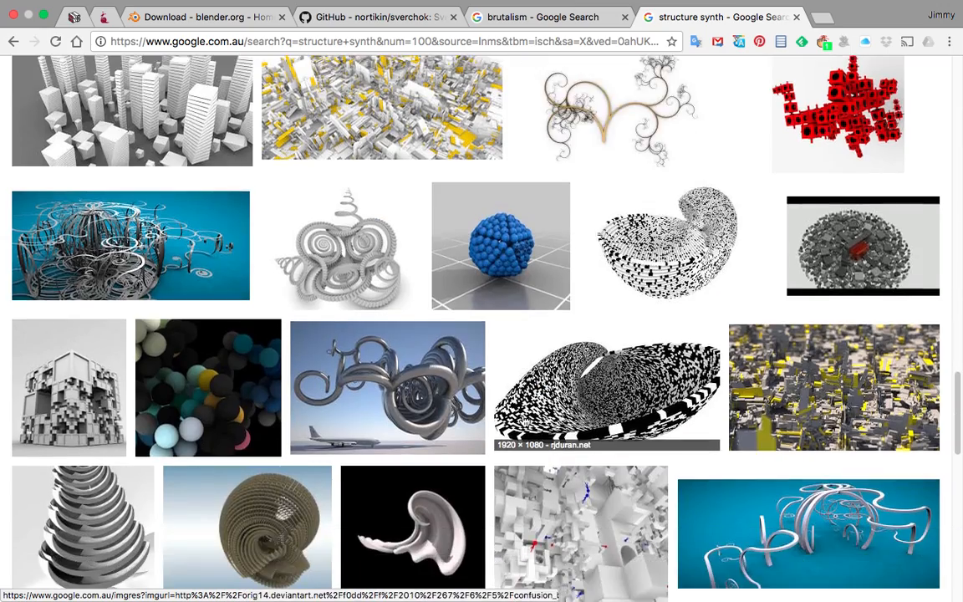
scroll(520, 421, down, 5)
scroll(520, 422, down, 8)
scroll(523, 422, down, 5)
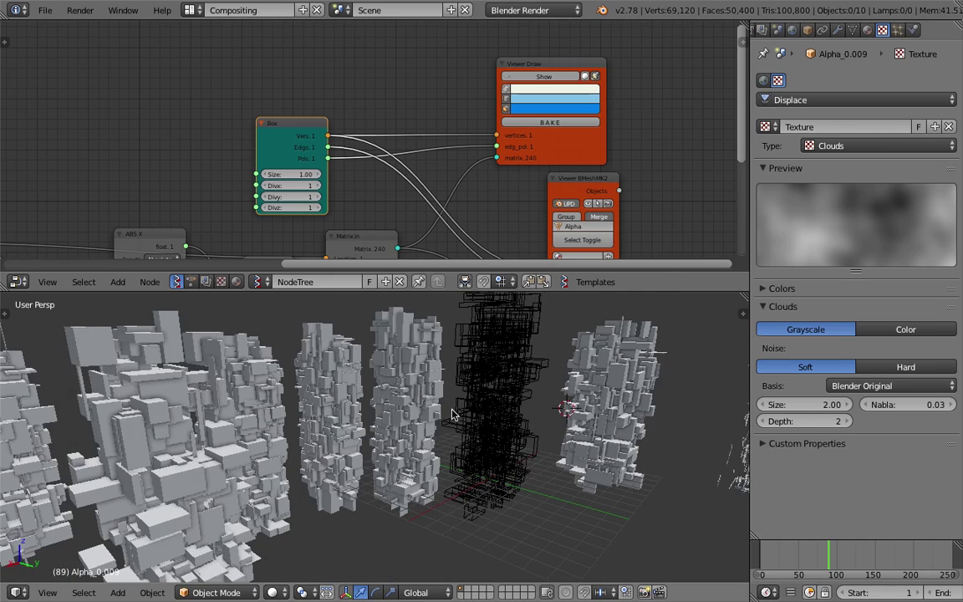
Step: Select the middle tower Alpha_0.001 and add a Remesh modifier to it
right_click(322, 393)
key(KP_Decimal)
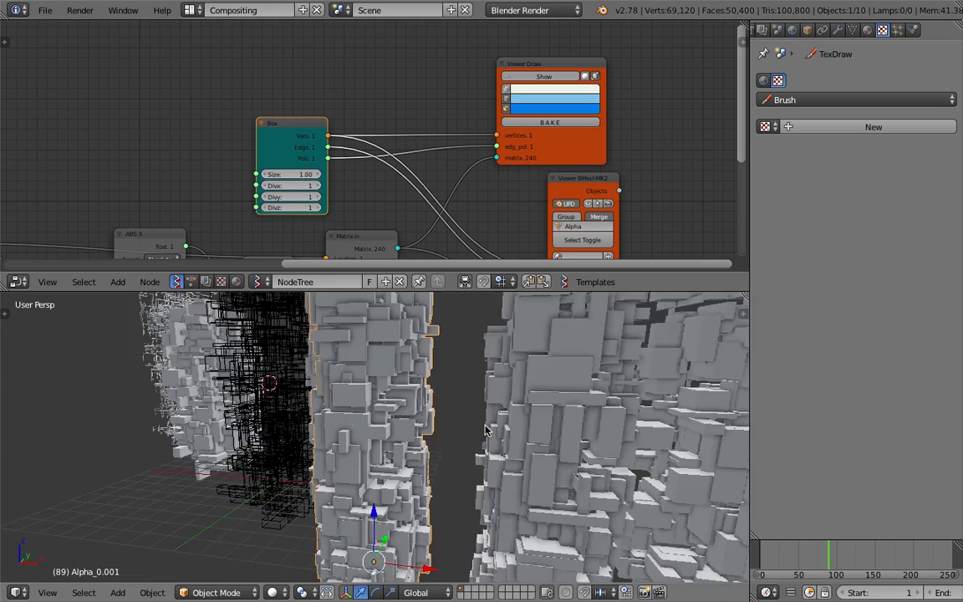
mouse_move(485, 430)
middle_down()
mouse_move(436, 403)
mouse_move(466, 407)
mouse_move(460, 439)
middle_up()
key(a)
right_click(457, 429)
click(838, 30)
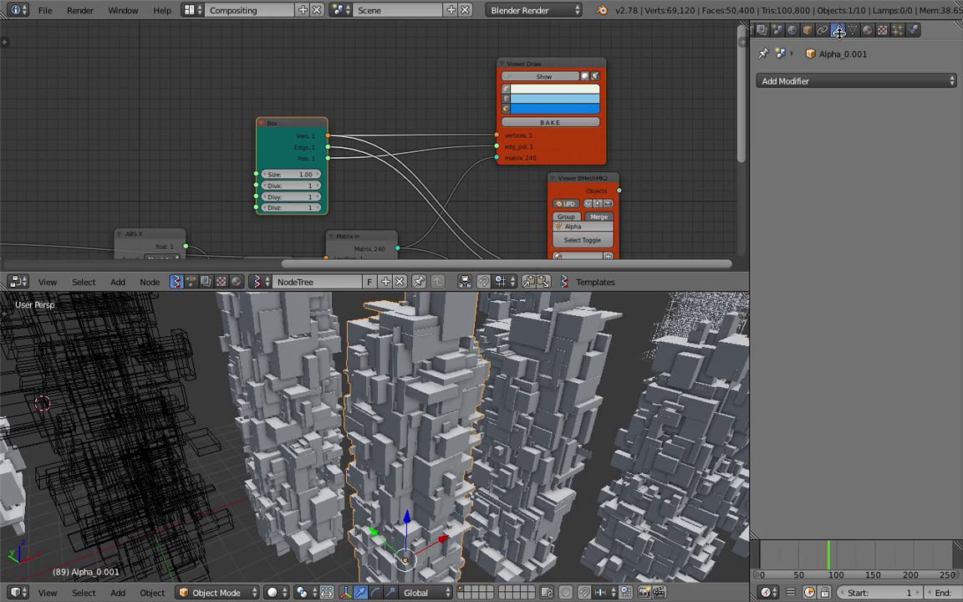
click(832, 81)
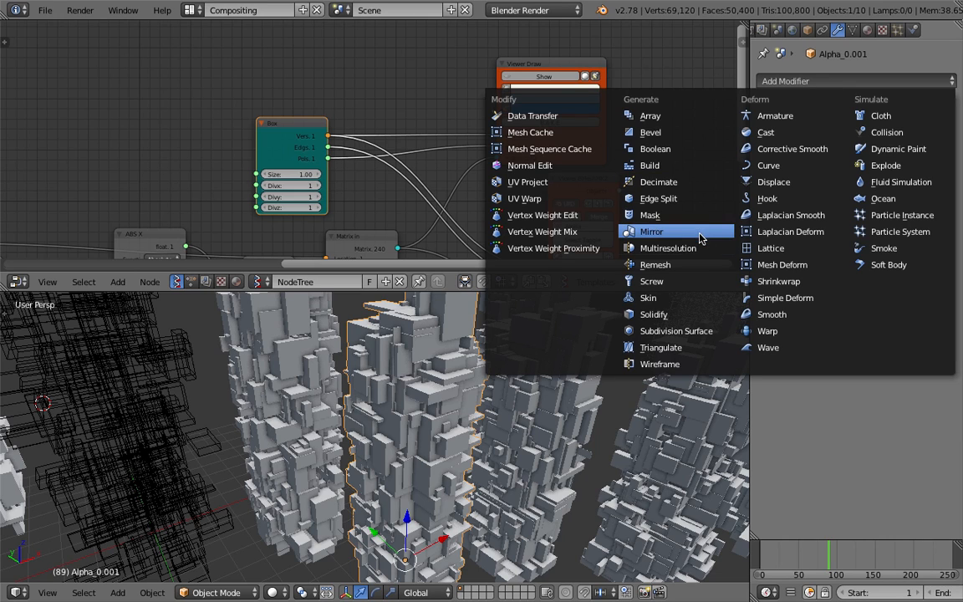
click(702, 265)
Step: Set the Remesh to Blocks mode at Octree Depth 6 with Smooth Shading on
click(869, 152)
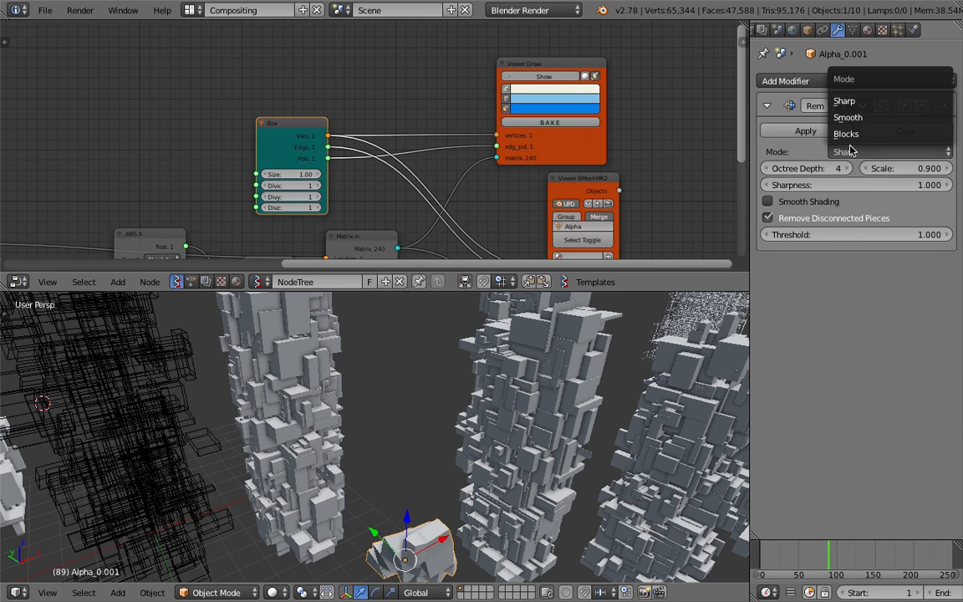
click(815, 134)
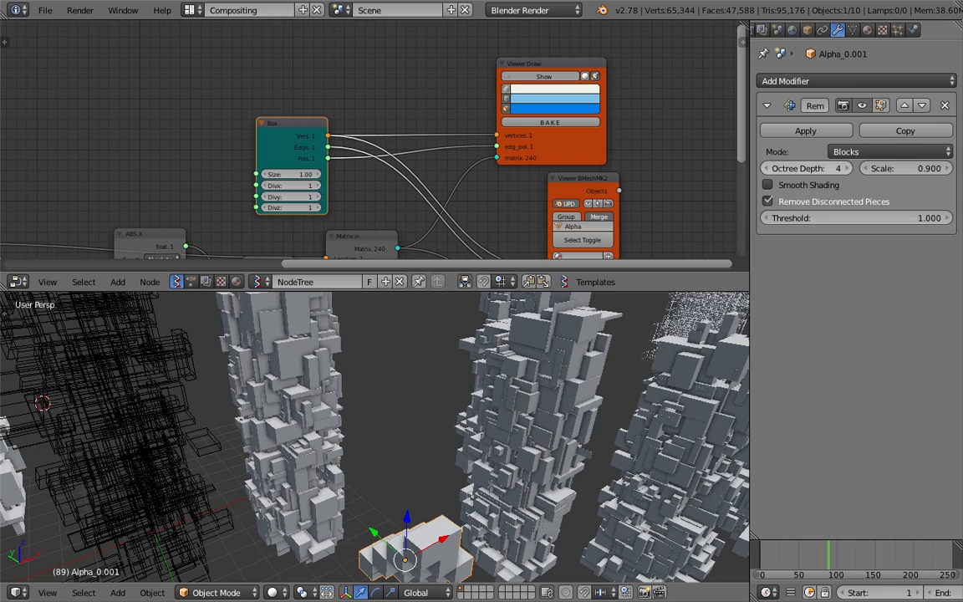
click(846, 167)
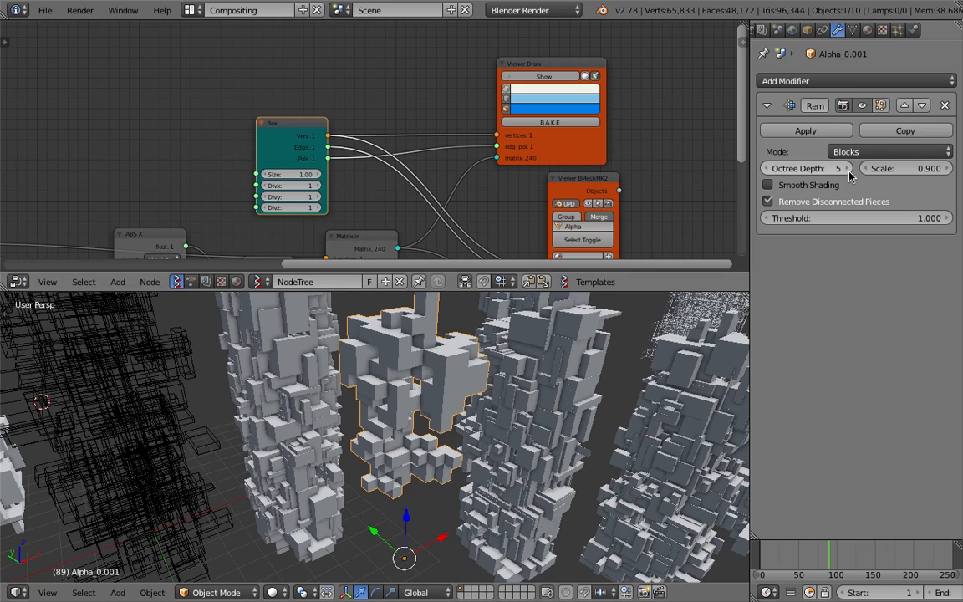
click(846, 168)
scroll(402, 465, down, 3)
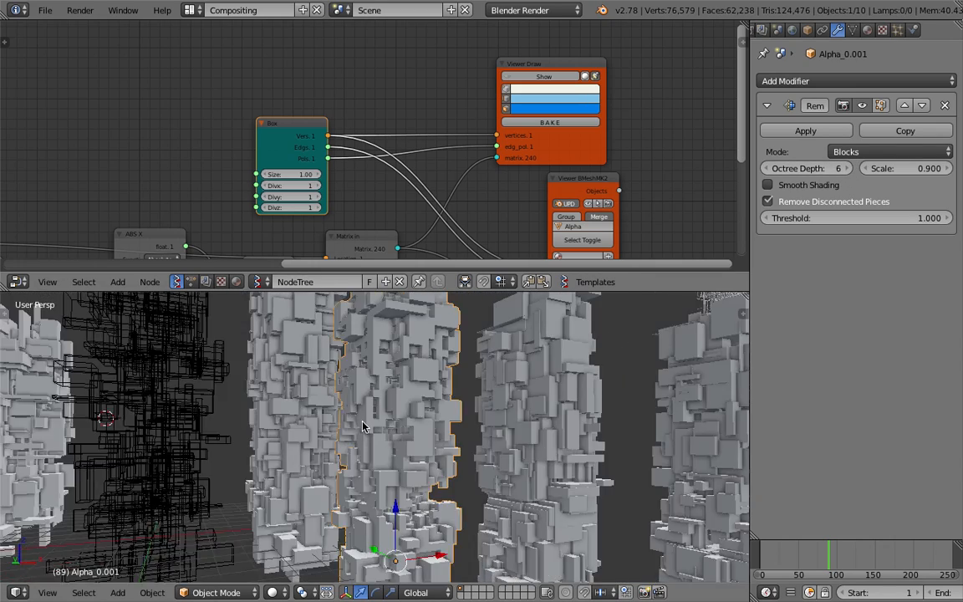
scroll(418, 474, down, 3)
scroll(437, 483, down, 2)
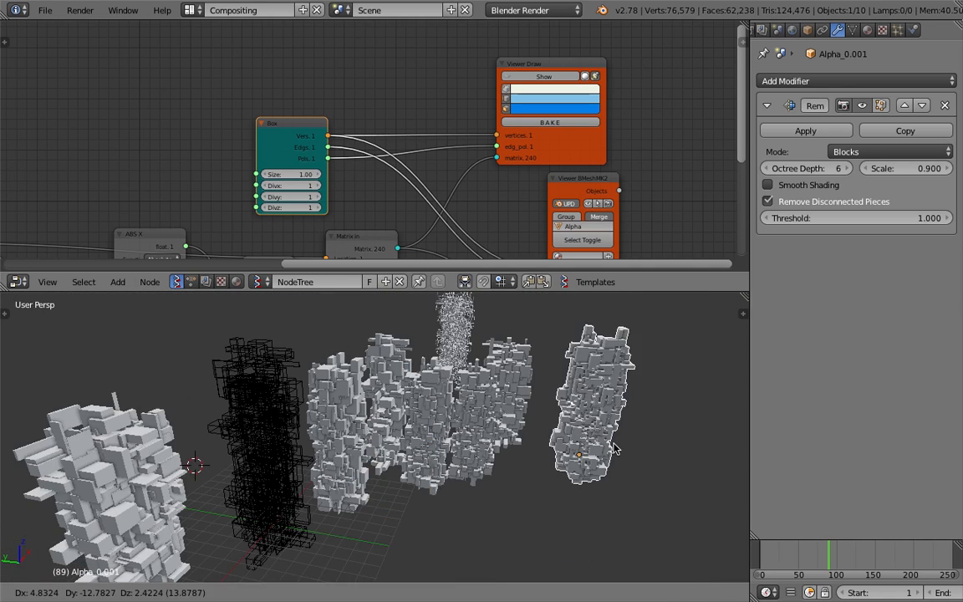
middle_drag(441, 482, 501, 434)
scroll(656, 372, up, 5)
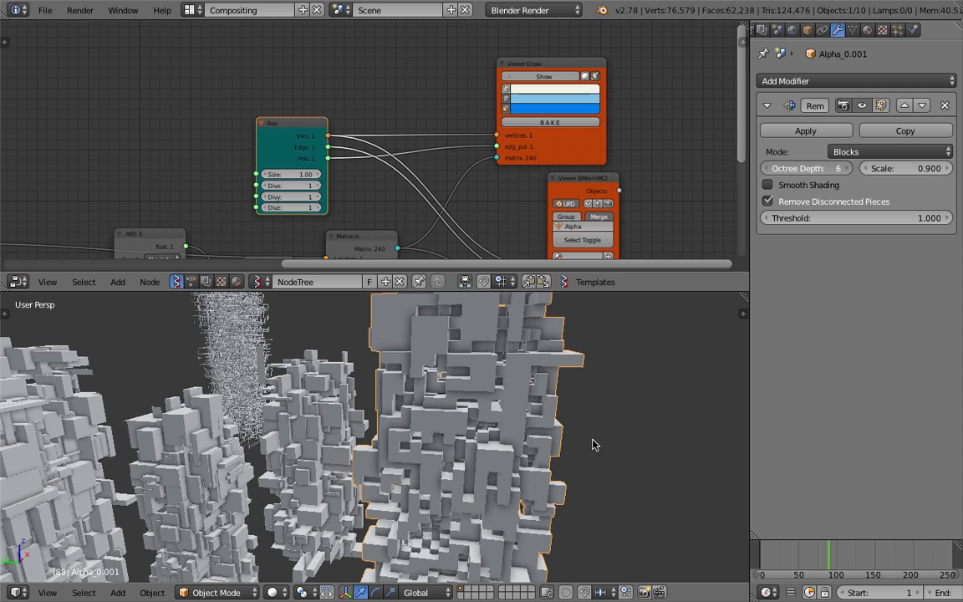
mouse_move(608, 436)
middle_down()
mouse_move(639, 397)
mouse_move(599, 410)
middle_up()
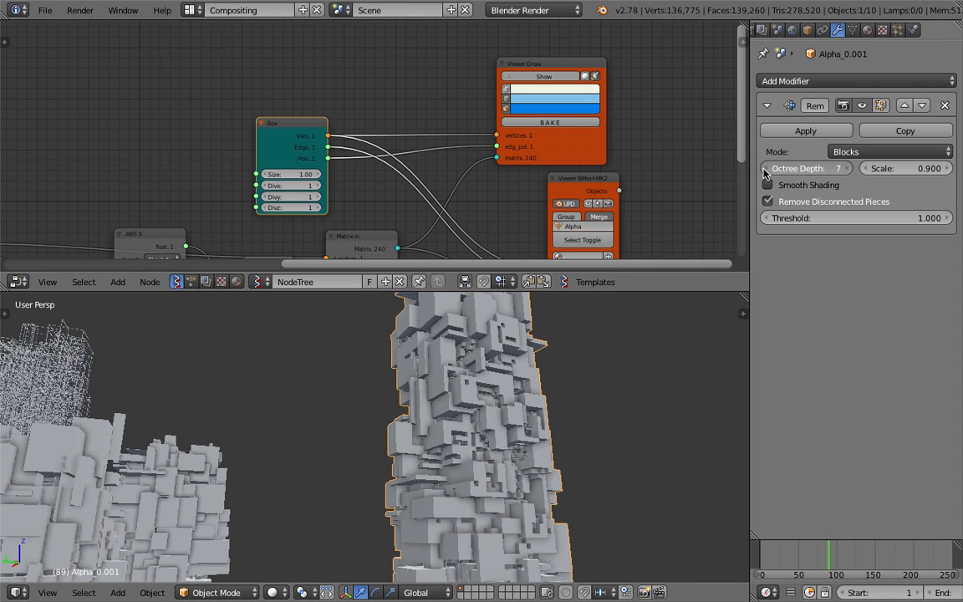
click(765, 168)
click(768, 184)
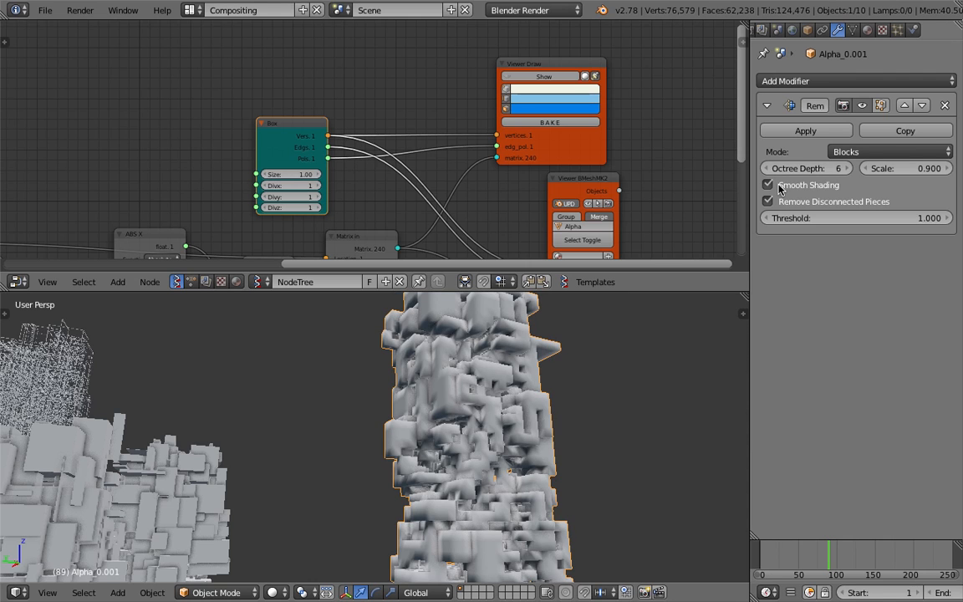
middle_drag(468, 392, 484, 398)
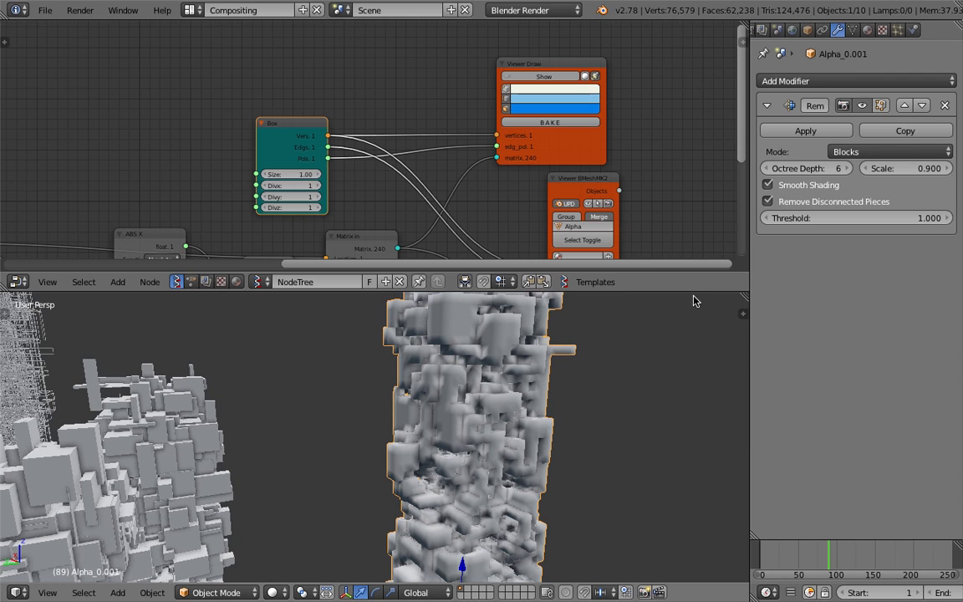
click(719, 81)
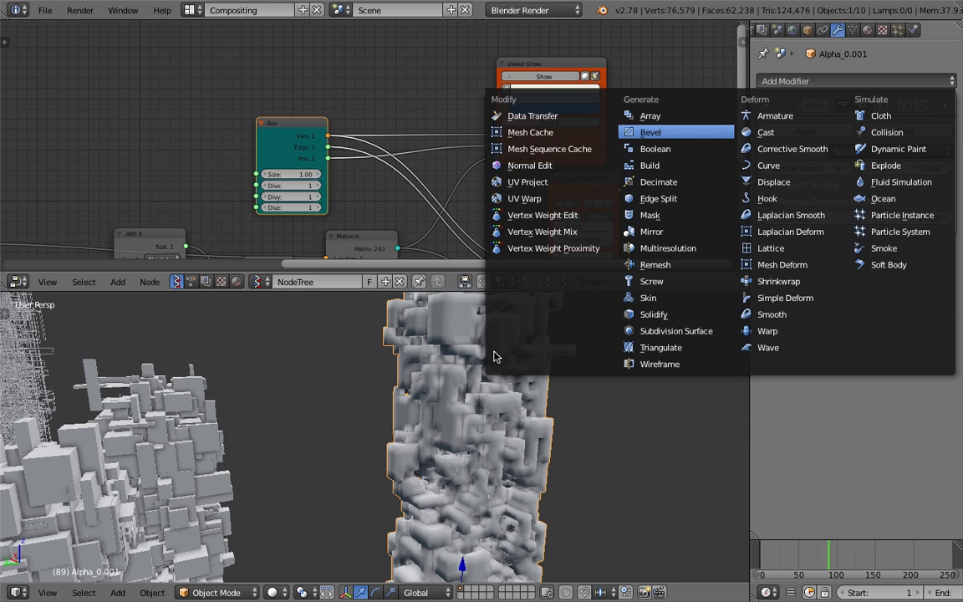
key(Return)
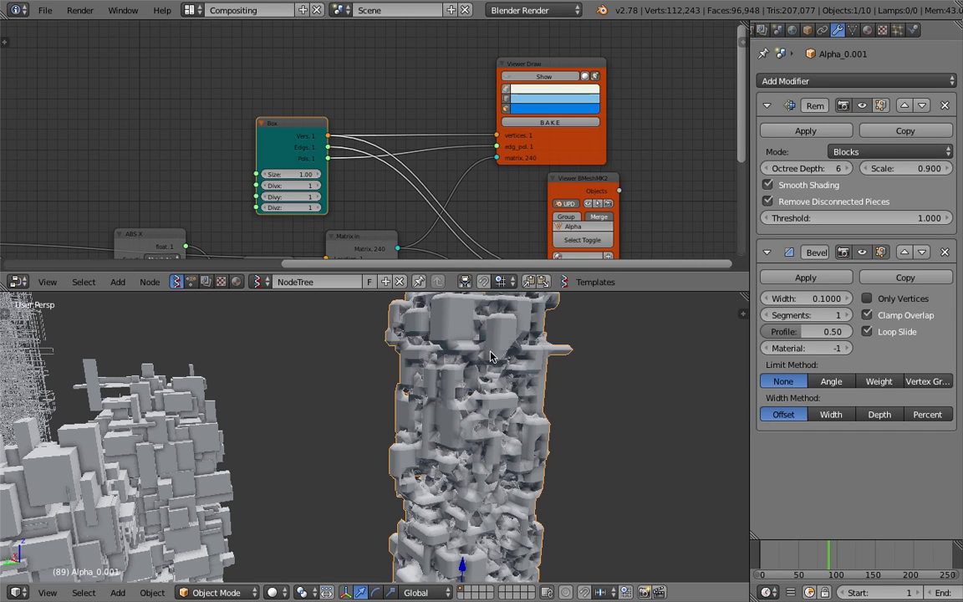
scroll(498, 351, up, 5)
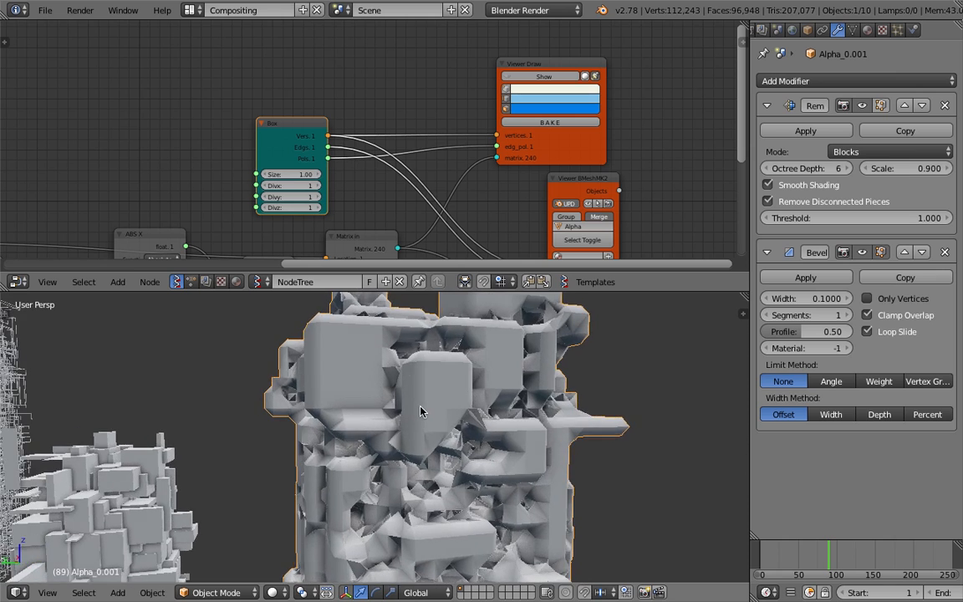
mouse_move(499, 351)
middle_down()
mouse_move(377, 395)
mouse_move(301, 359)
middle_up()
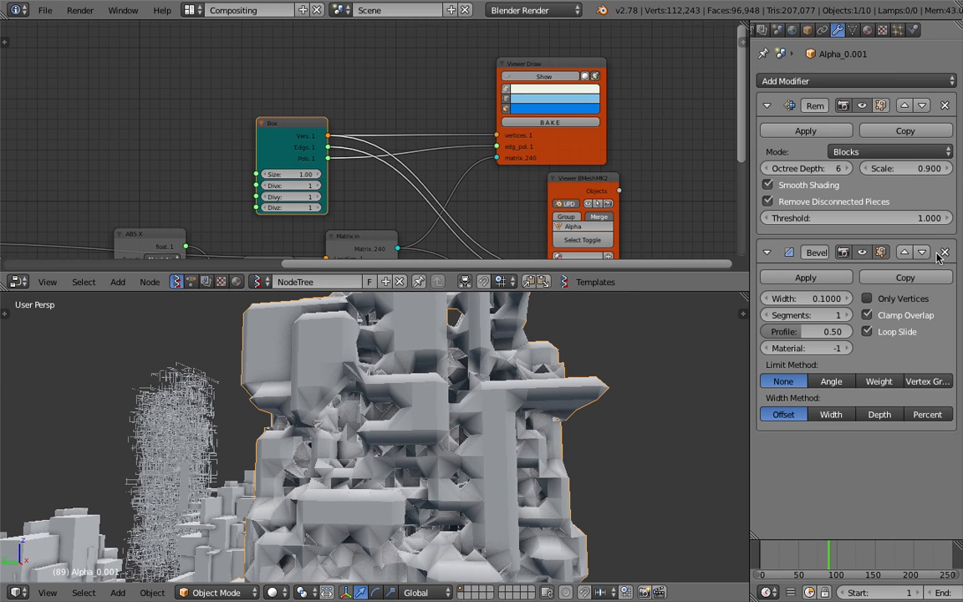
click(945, 251)
mouse_move(440, 451)
middle_down()
mouse_move(509, 458)
mouse_move(498, 440)
mouse_move(558, 494)
middle_up()
scroll(490, 447, down, 3)
mouse_move(490, 447)
middle_down()
mouse_move(530, 455)
mouse_move(378, 393)
mouse_move(572, 408)
middle_up()
Step: Move box tower Alpha_0.004 beside the others and add a Decimate modifier with a slightly raised ratio
right_click(412, 434)
scroll(390, 403, up, 3)
right_click(571, 408)
key(g)
click(198, 369)
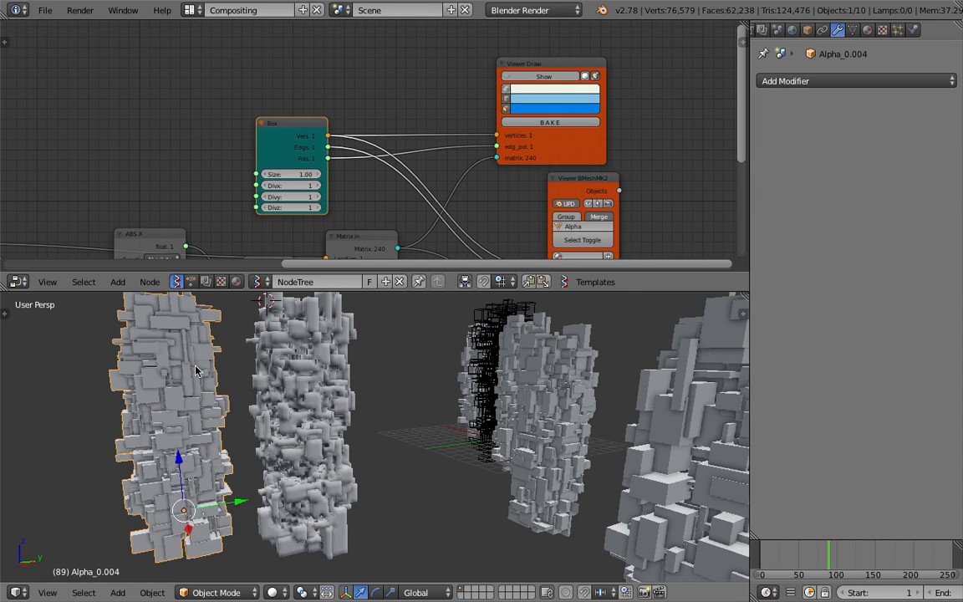
mouse_move(198, 369)
middle_down()
mouse_move(420, 401)
mouse_move(468, 393)
middle_up()
click(797, 83)
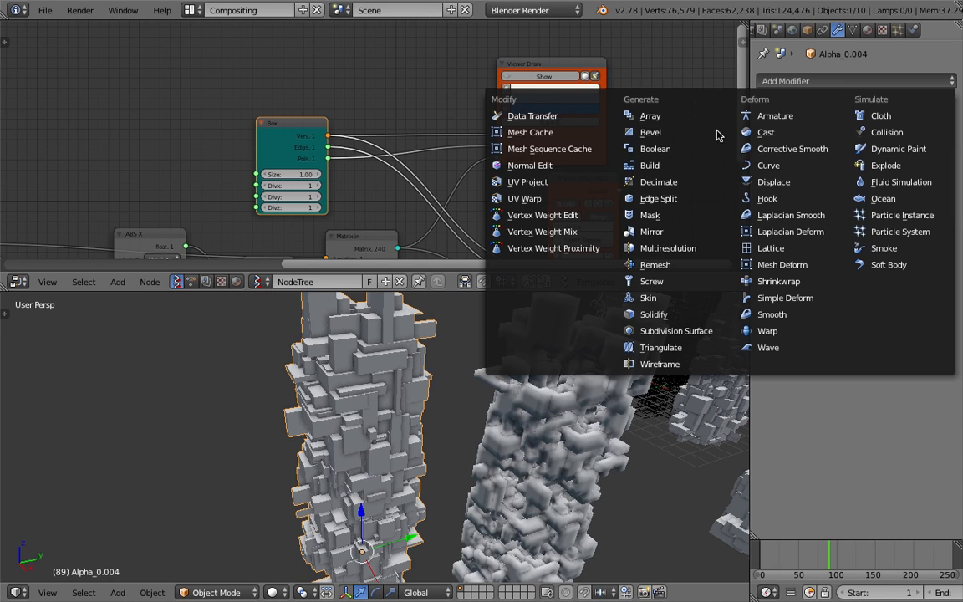
click(660, 181)
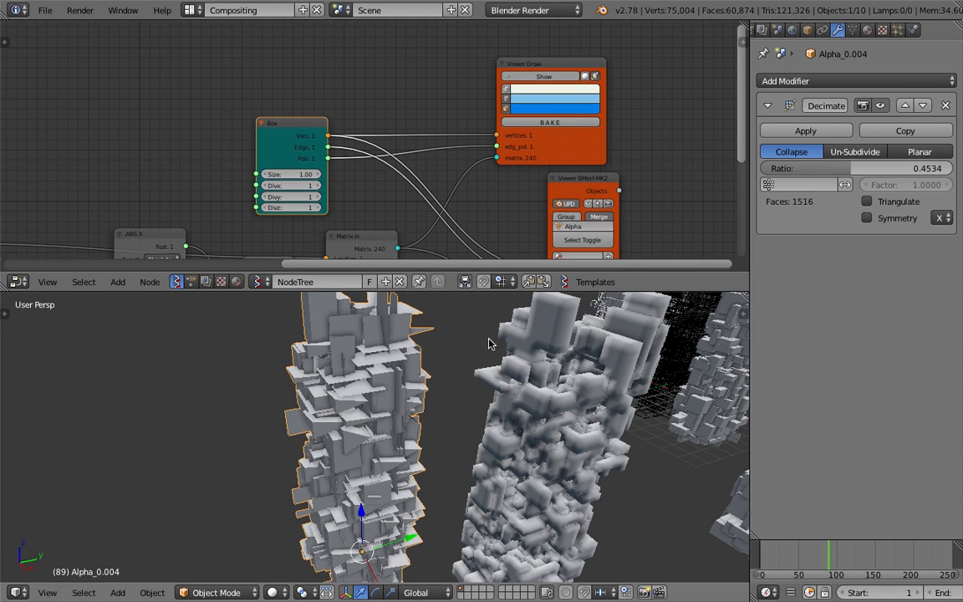
mouse_move(852, 168)
mouse_down()
mouse_move(473, 299)
mouse_move(468, 171)
mouse_up()
mouse_move(451, 199)
middle_down()
mouse_move(402, 310)
mouse_move(418, 334)
middle_up()
Step: Add a Decimate modifier below Remesh on the middle tower Alpha_0.001 and lower its ratio
key(a)
right_click(505, 301)
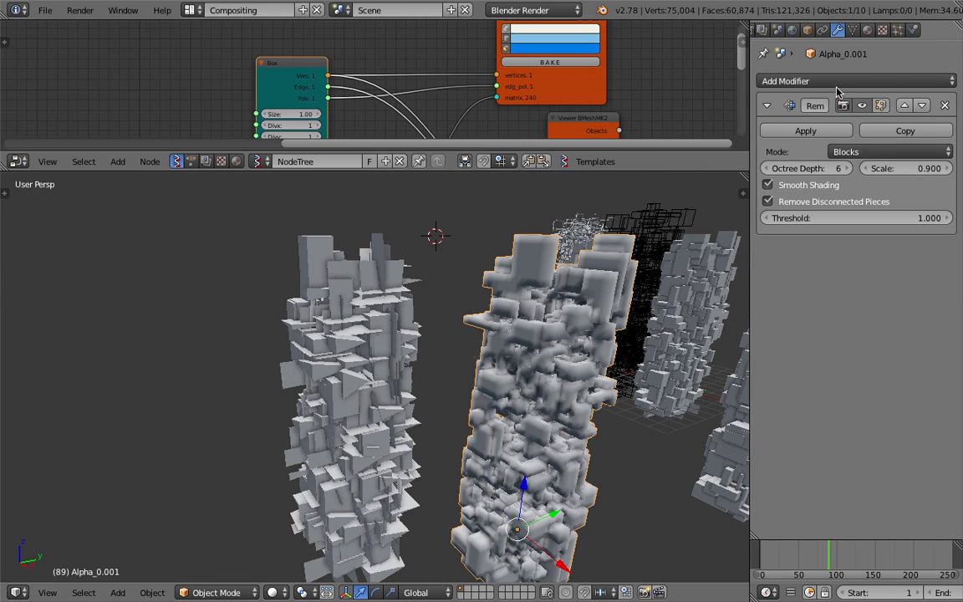
click(799, 84)
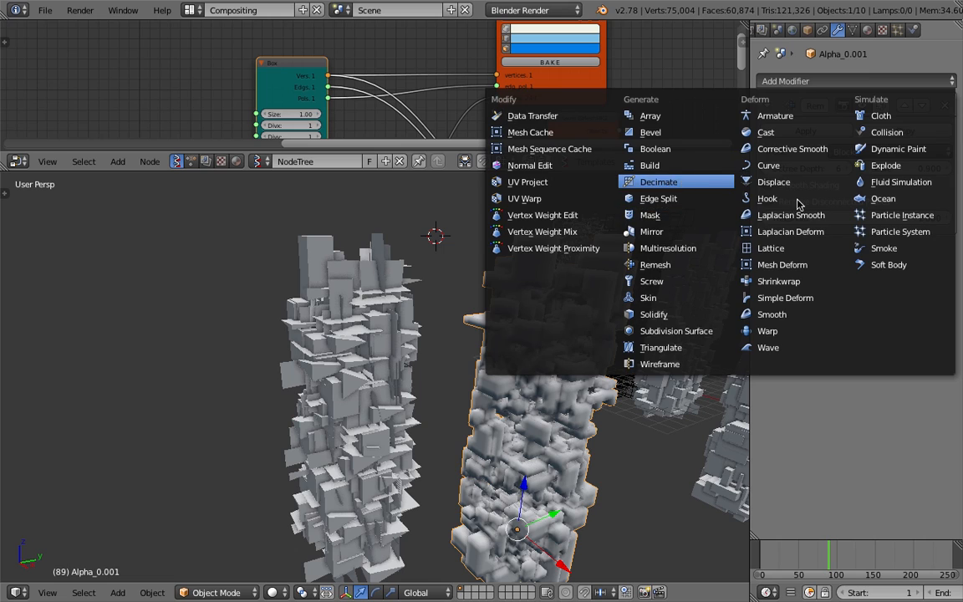
click(717, 181)
drag(844, 315, 740, 315)
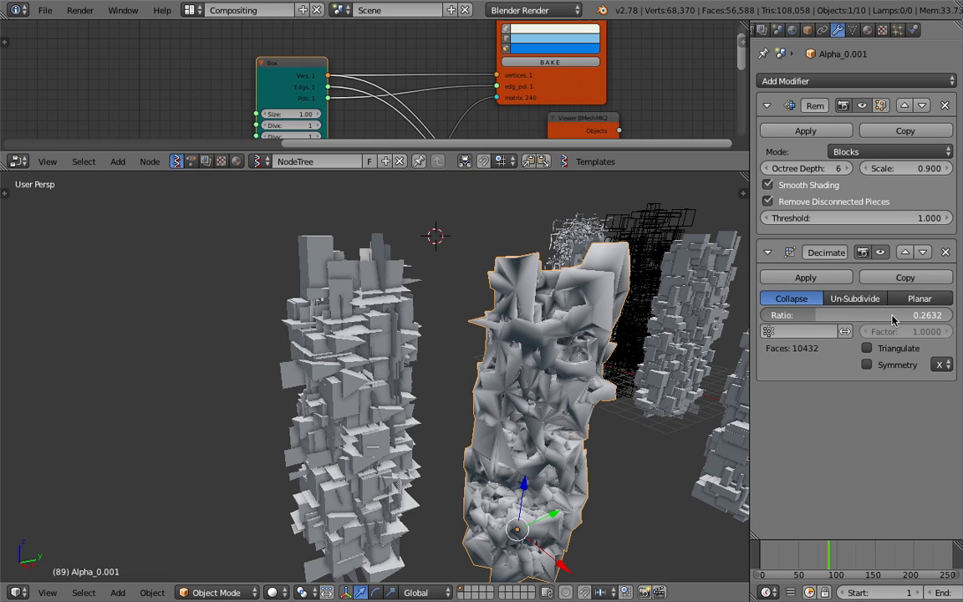
click(803, 316)
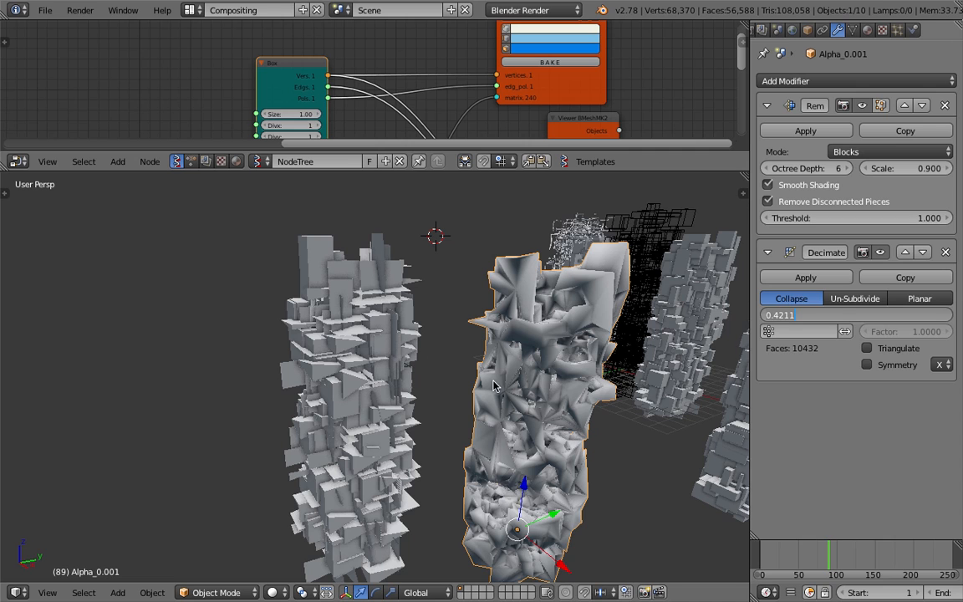
mouse_move(364, 326)
middle_down()
mouse_move(456, 364)
mouse_move(501, 355)
middle_up()
Step: Try Un-Subdivide, return to Collapse and settle the ratio at about 0.8219
click(844, 299)
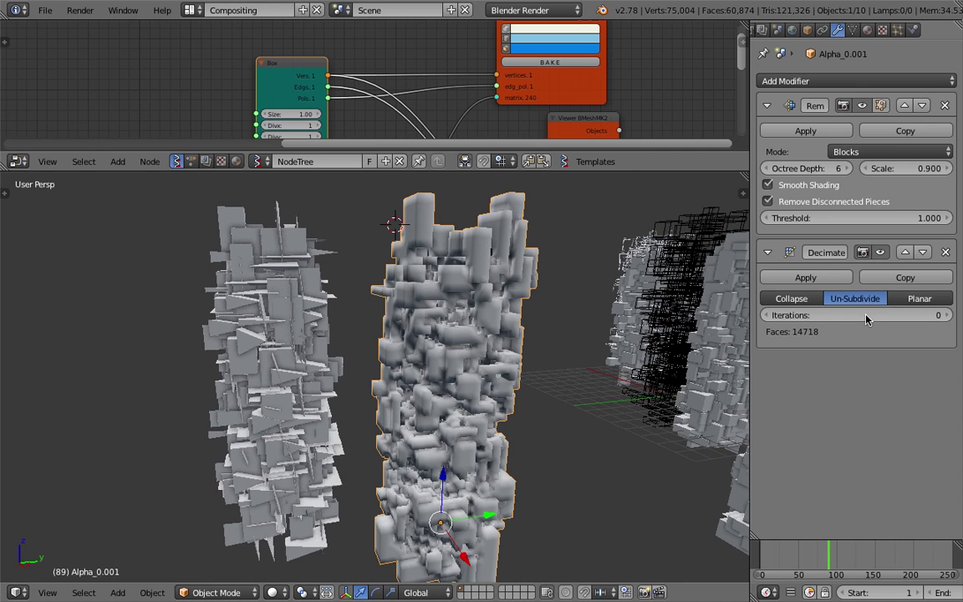
click(802, 301)
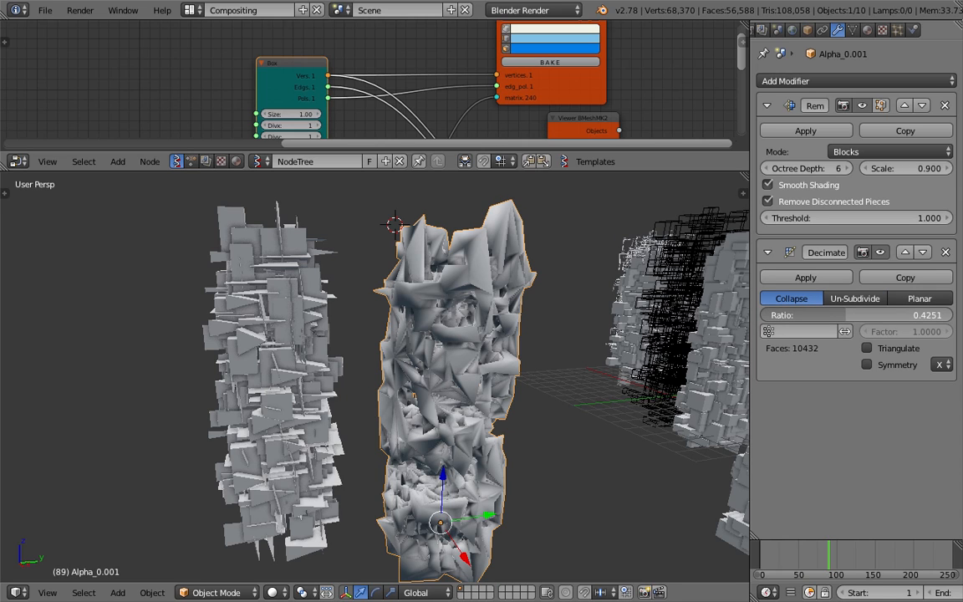
drag(844, 315, 922, 315)
mouse_move(562, 353)
shift+middle_down()
mouse_move(539, 316)
mouse_move(418, 373)
mouse_move(393, 368)
shift+middle_up()
Step: Add a Wireframe modifier to Alpha_0.001, tick Triangulate on its Decimate, then select the central tower
click(870, 81)
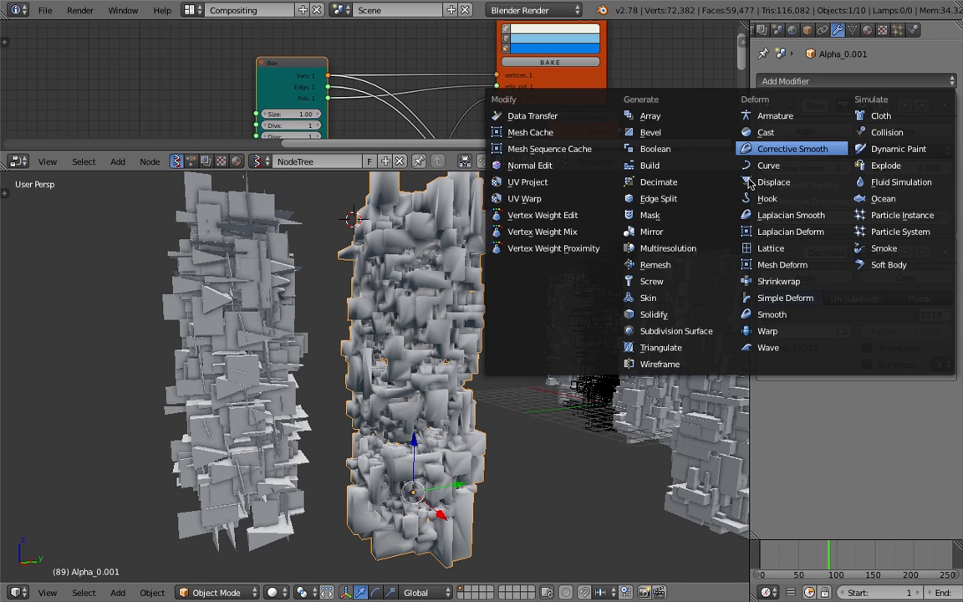
click(672, 365)
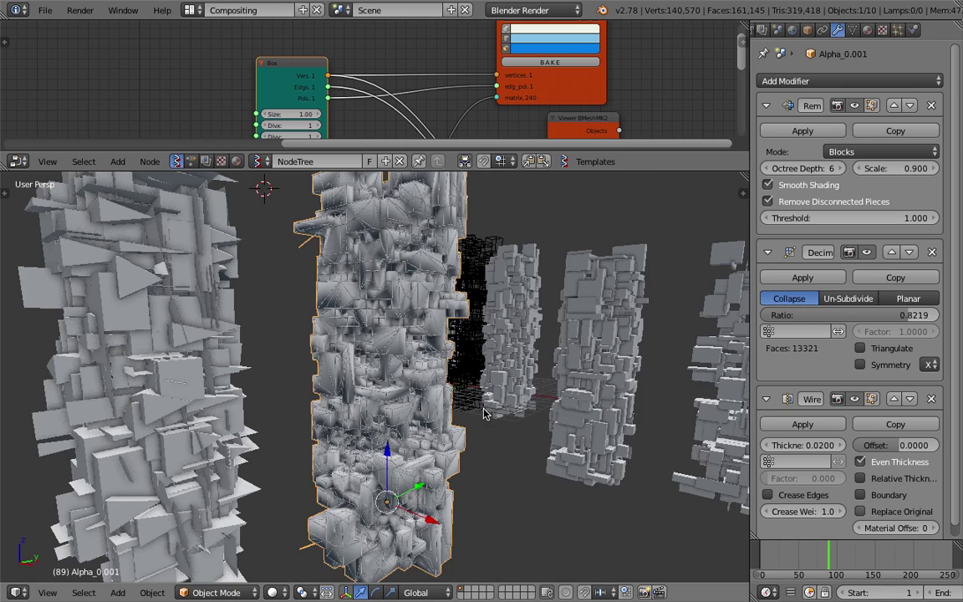
scroll(483, 413, up, 5)
scroll(478, 384, down, 3)
scroll(488, 390, down, 2)
middle_drag(491, 393, 539, 298)
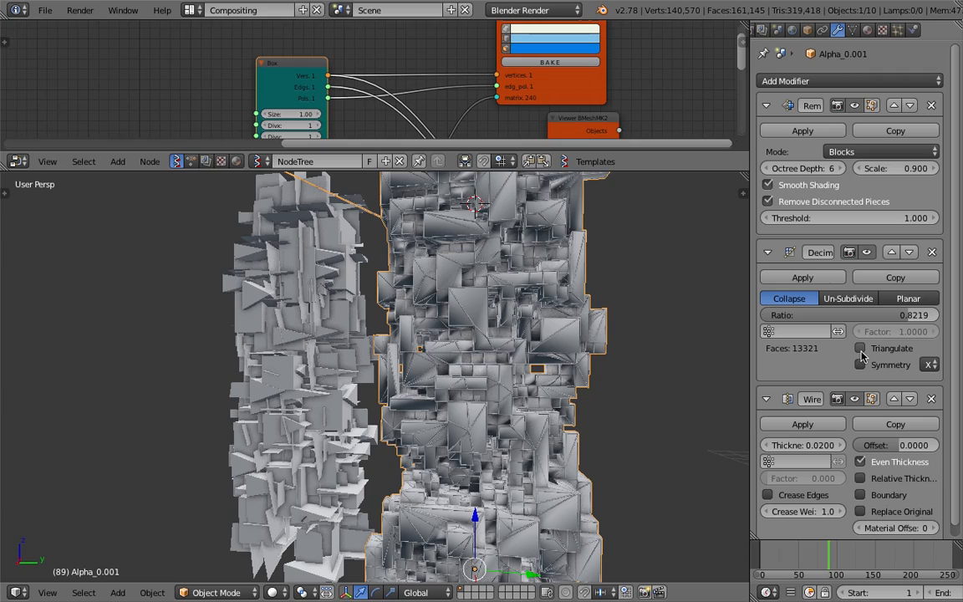
click(860, 348)
middle_drag(719, 330, 432, 316)
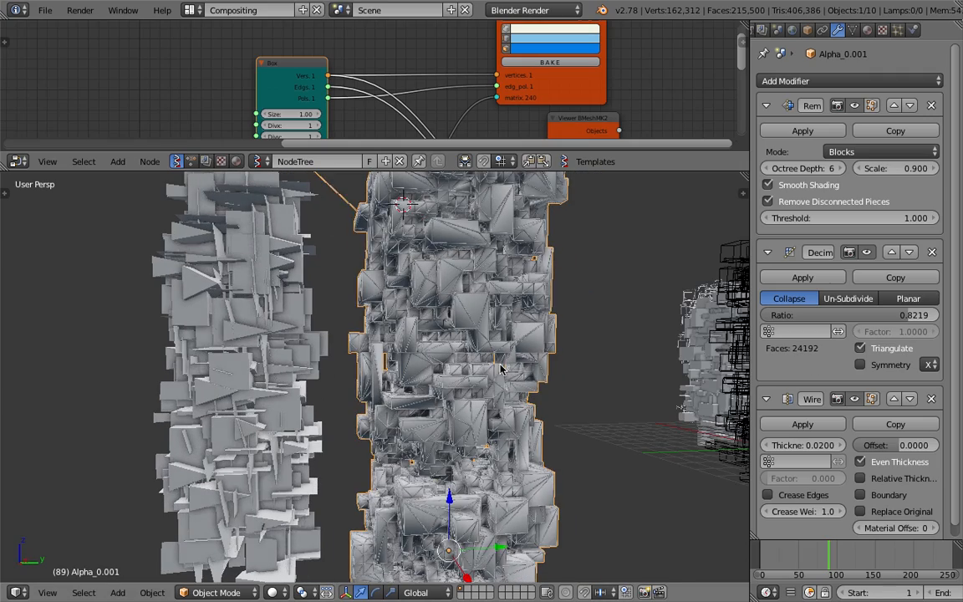
scroll(406, 386, up, 2)
scroll(394, 379, up, 2)
scroll(393, 379, up, 2)
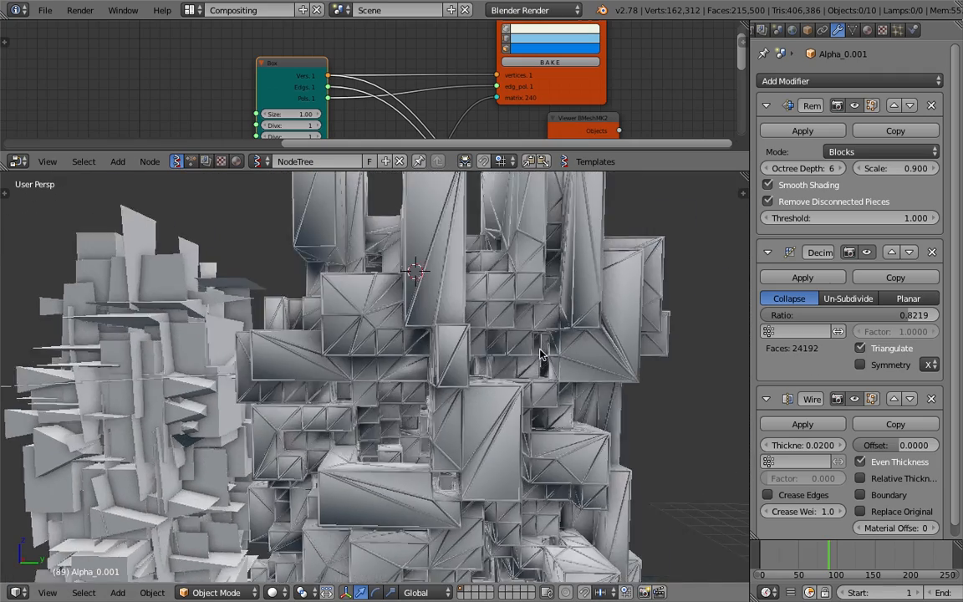
scroll(446, 386, up, 2)
scroll(445, 385, down, 5)
scroll(527, 383, up, 3)
scroll(440, 380, up, 3)
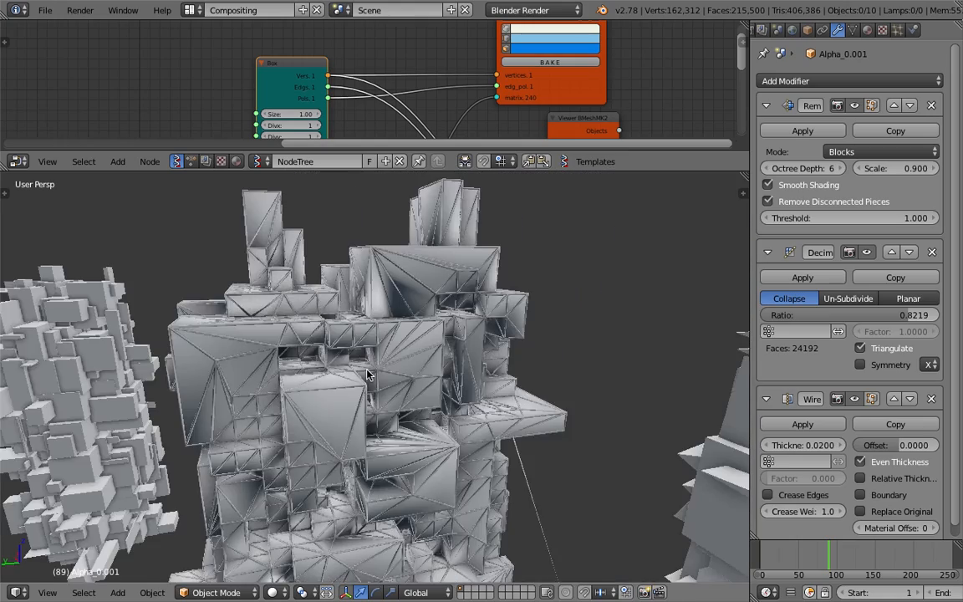
scroll(376, 384, up, 3)
scroll(359, 392, down, 3)
scroll(393, 392, down, 1)
scroll(443, 388, down, 2)
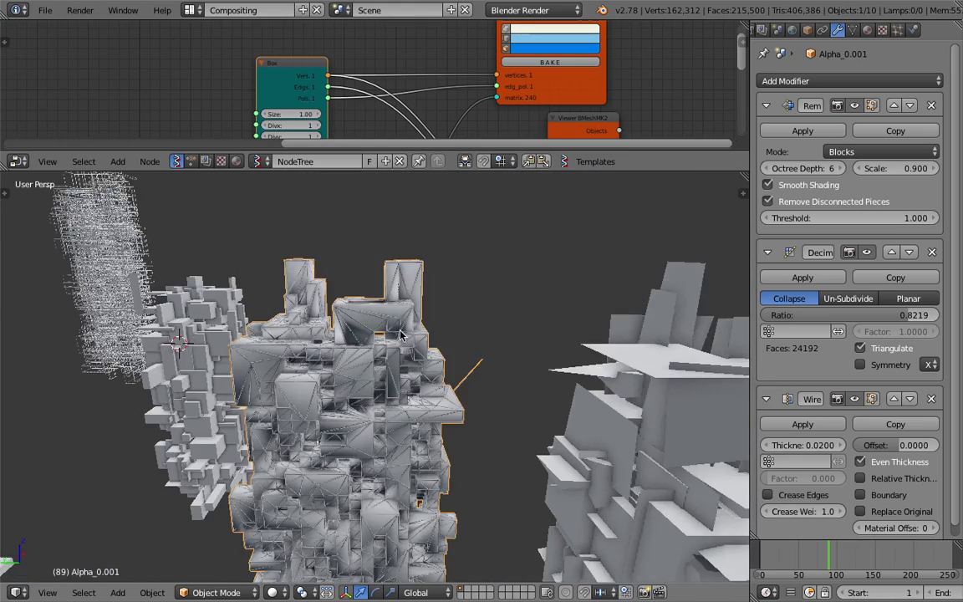
scroll(435, 368, down, 2)
right_click(422, 347)
mouse_move(424, 346)
middle_down()
mouse_move(527, 319)
mouse_move(403, 361)
middle_up()
scroll(526, 320, down, 2)
Step: Move the plain box tower Alpha_0.003 to the left end of the row and zoom onto it
right_click(527, 318)
key(g)
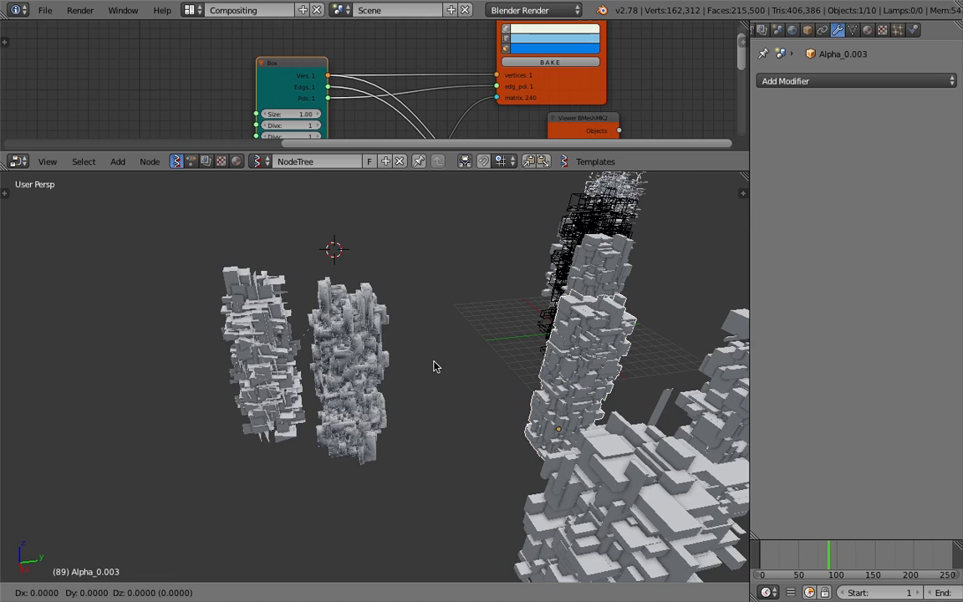
click(322, 370)
key(g)
click(126, 360)
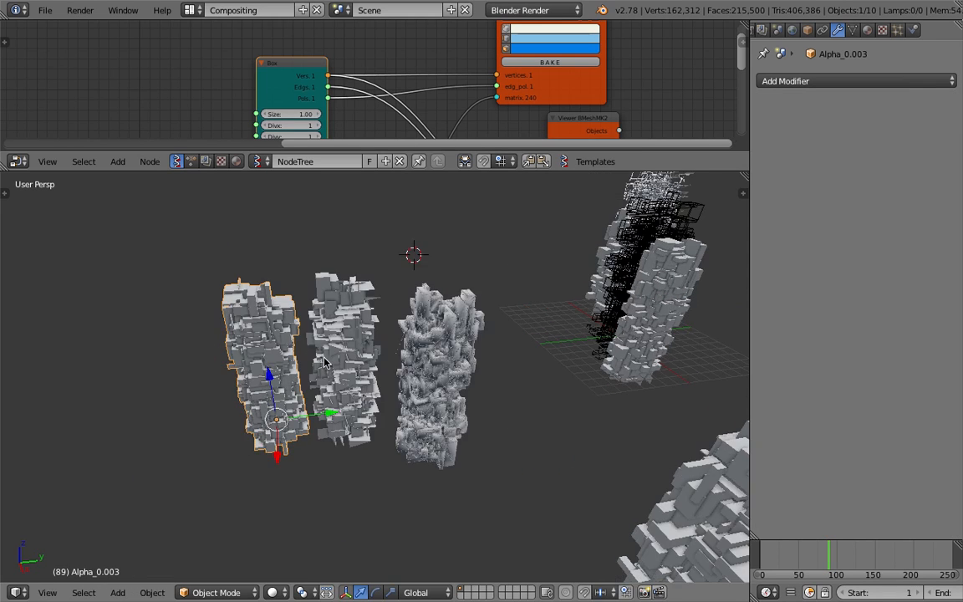
key(KP_Decimal)
Step: Orbit to an overview of the tower variants standing side by side
mouse_move(422, 377)
middle_down()
mouse_move(473, 367)
mouse_move(481, 337)
mouse_move(285, 333)
mouse_move(250, 259)
mouse_move(306, 345)
mouse_move(591, 290)
mouse_move(568, 239)
mouse_move(333, 301)
mouse_move(479, 323)
mouse_move(325, 354)
middle_up()
scroll(481, 337, down, 2)
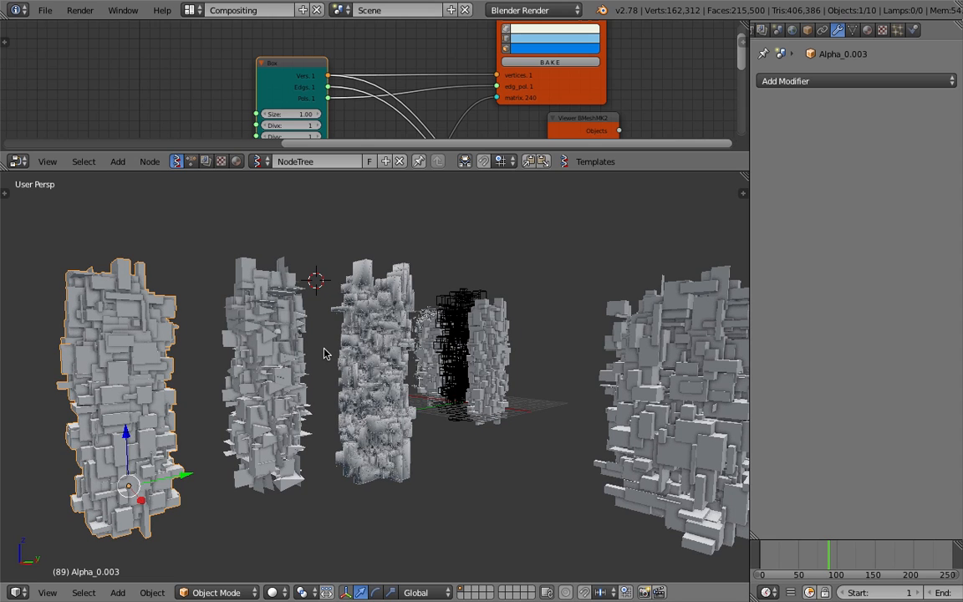
middle_drag(235, 229, 201, 269)
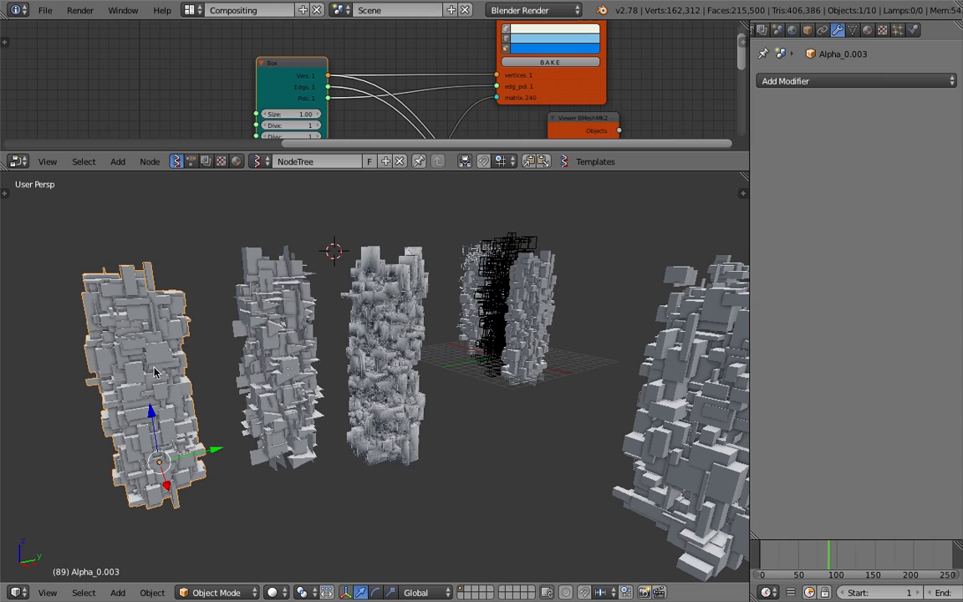
mouse_move(163, 369)
middle_down()
mouse_move(145, 398)
mouse_move(138, 346)
middle_up()
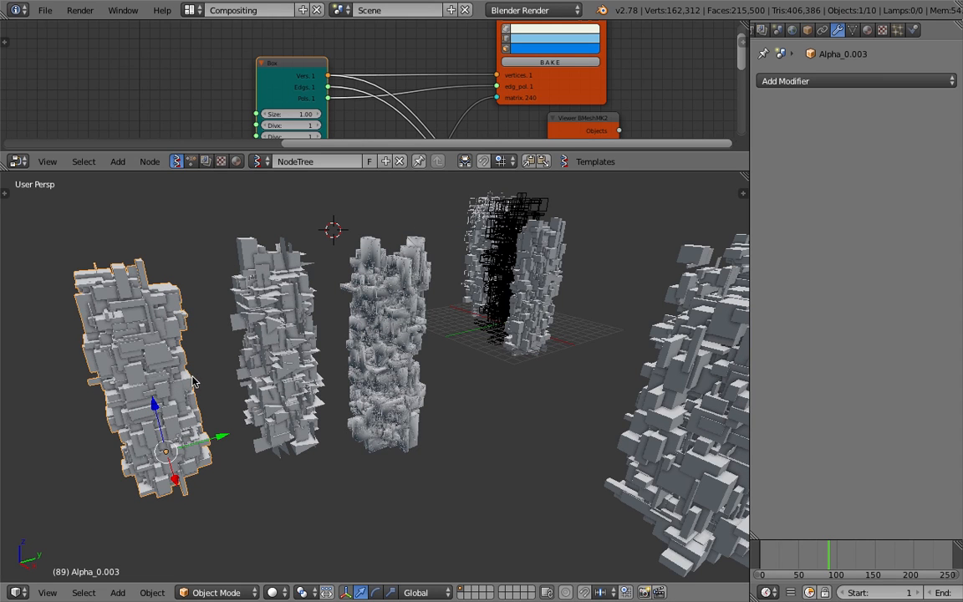
drag(376, 171, 408, 199)
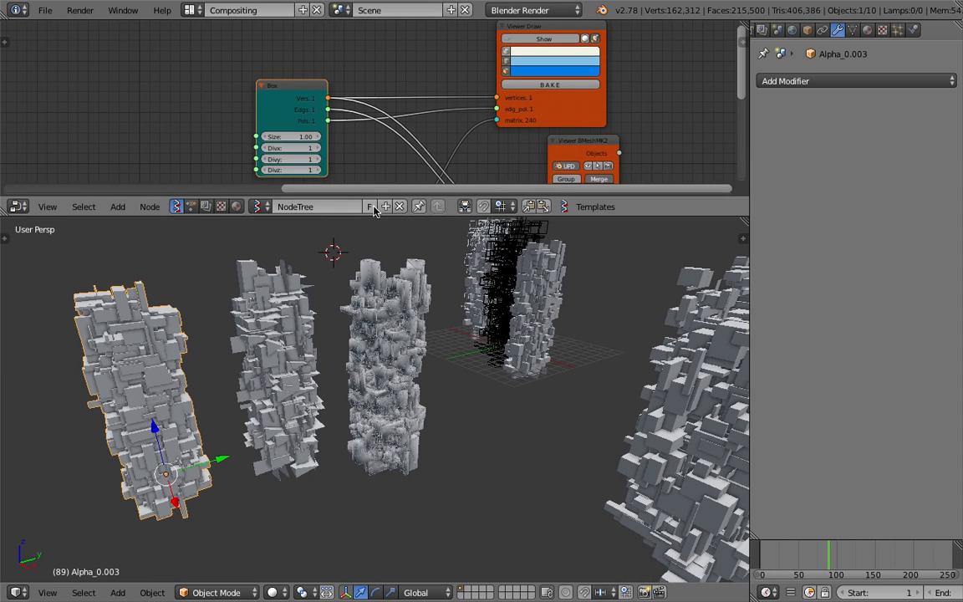
Step: Enlarge the node editor area and pan to bring the Sverchok tree into view
drag(346, 194, 398, 221)
drag(398, 316, 393, 355)
middle_drag(383, 243, 418, 176)
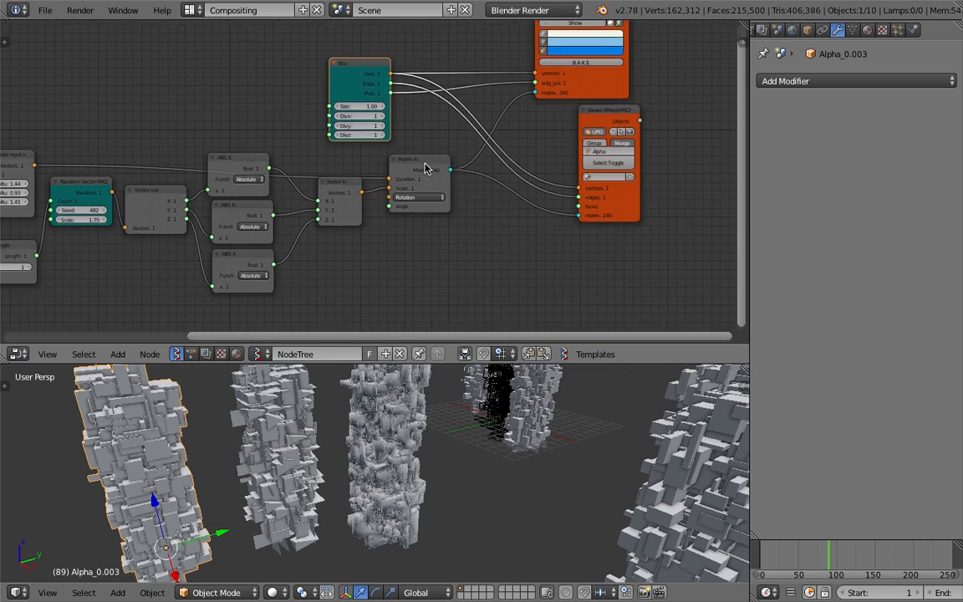
Step: Reposition the Vector In, Cylinder and Randomize Input nodes to tidy the tree layout
drag(381, 159, 332, 197)
click(332, 197)
ctrl+scroll(308, 193, up, 10)
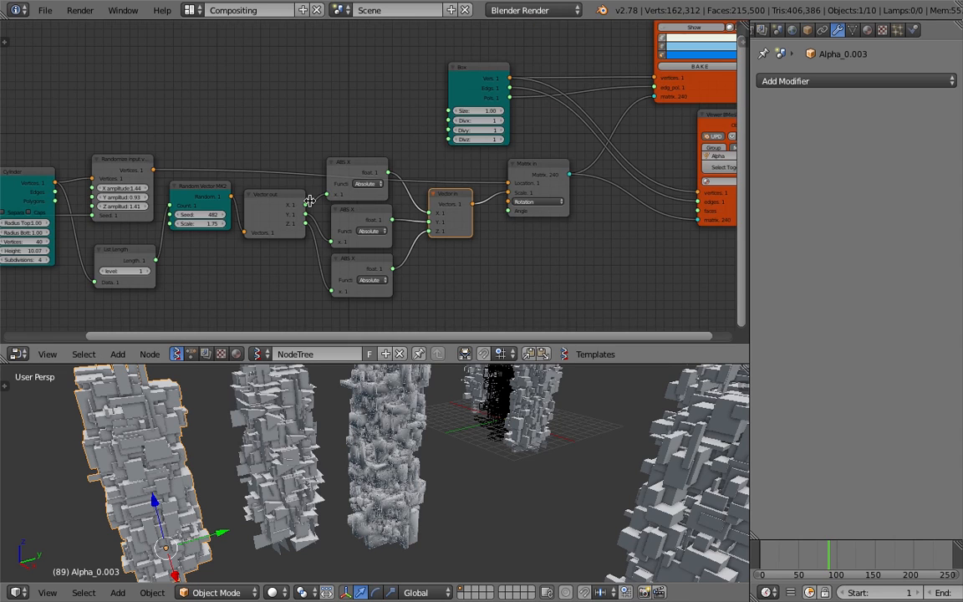
drag(146, 167, 140, 101)
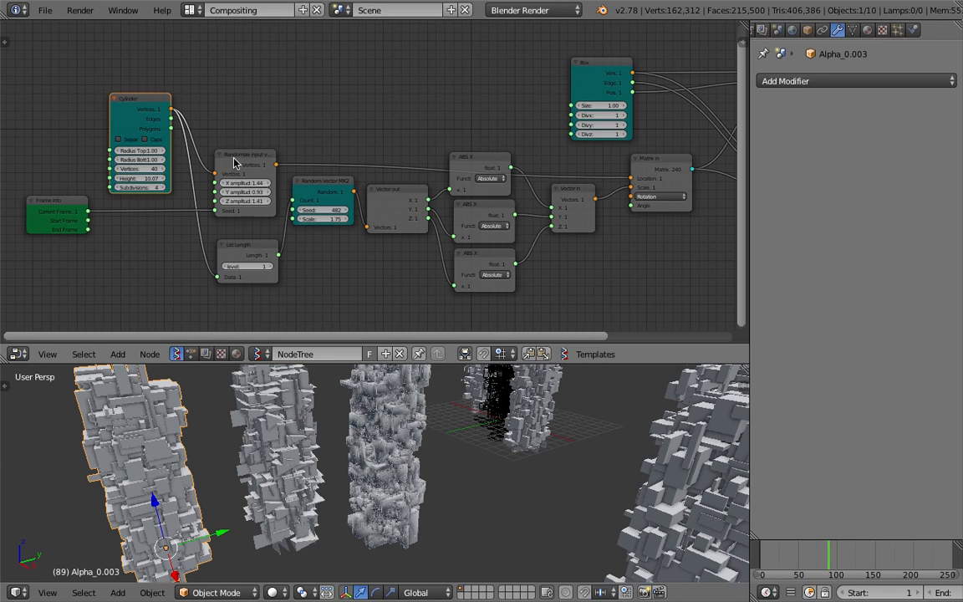
drag(227, 192, 238, 152)
middle_drag(244, 149, 314, 146)
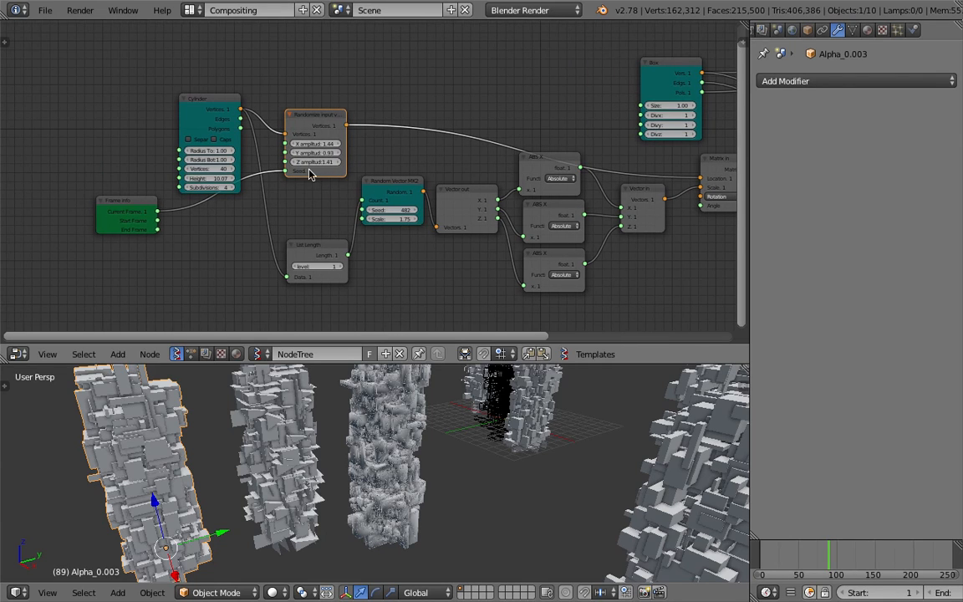